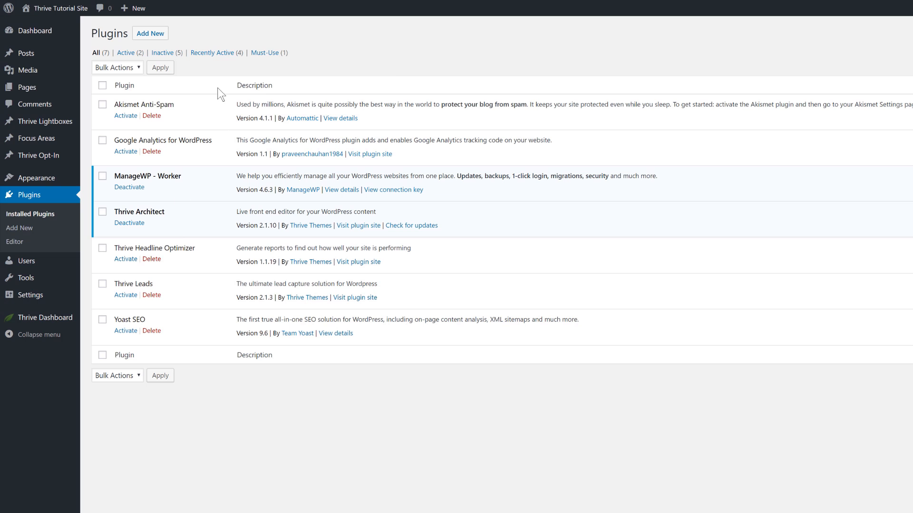
- Upload thrive-product-manager-1.2.1.zip from the demo folder as a new plugin, then install and activate it
click(143, 33)
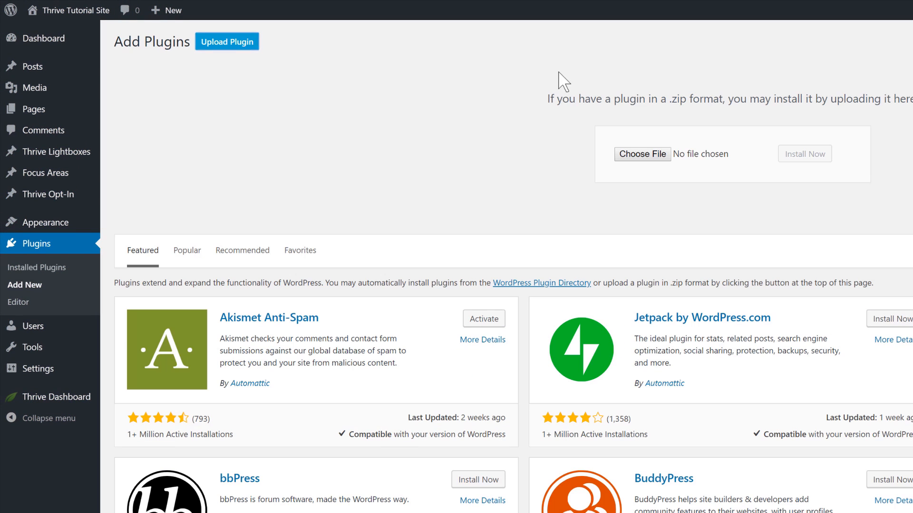
click(654, 160)
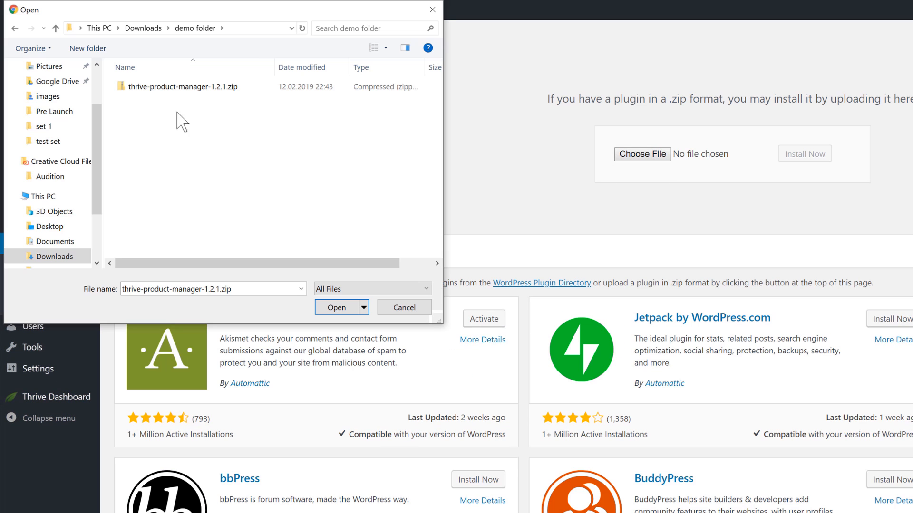
click(186, 90)
click(343, 307)
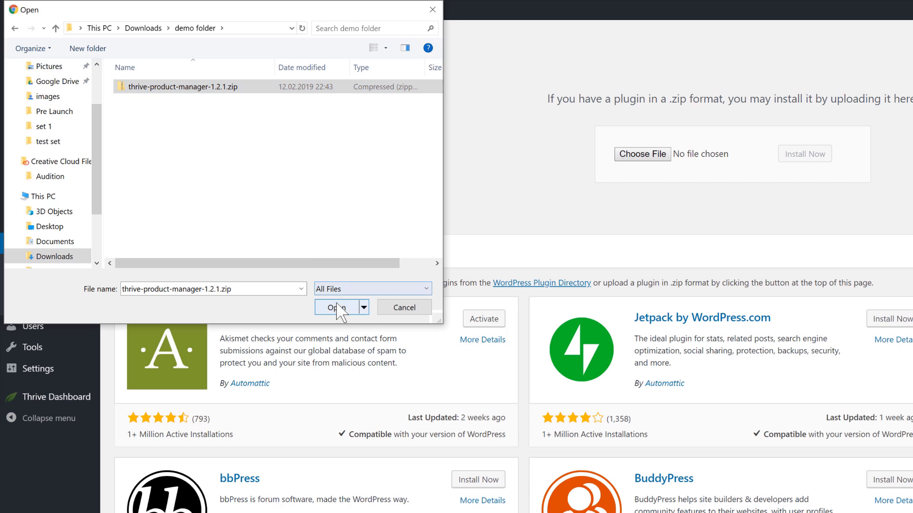
click(810, 158)
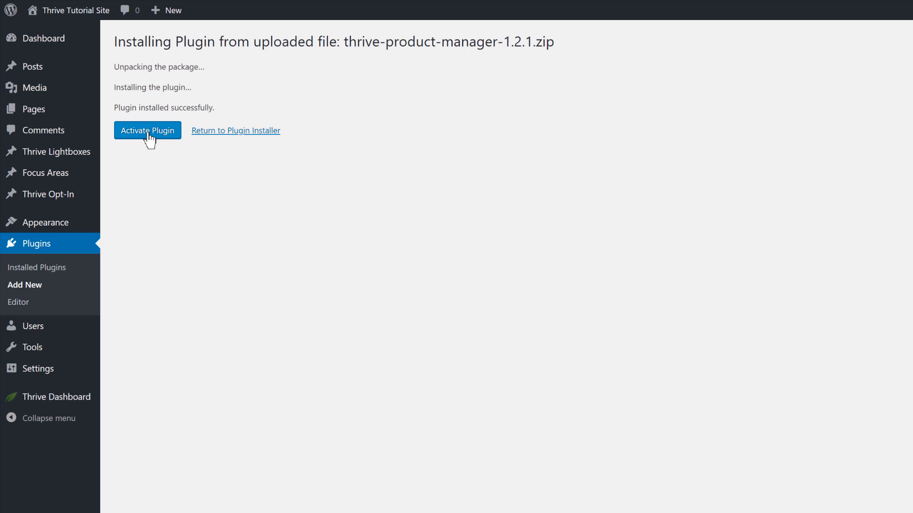
click(148, 131)
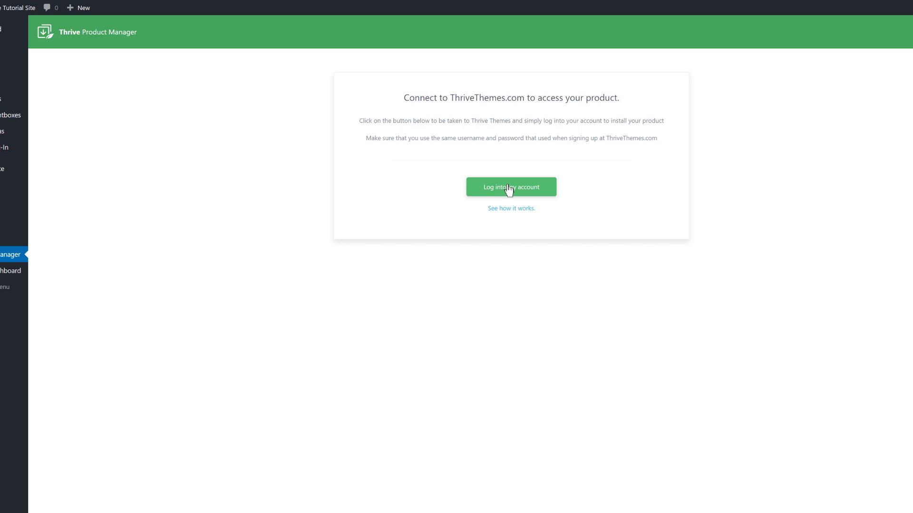
- Connect the Product Manager to the Thrive Themes account and install the Thrive Apprentice product
click(523, 190)
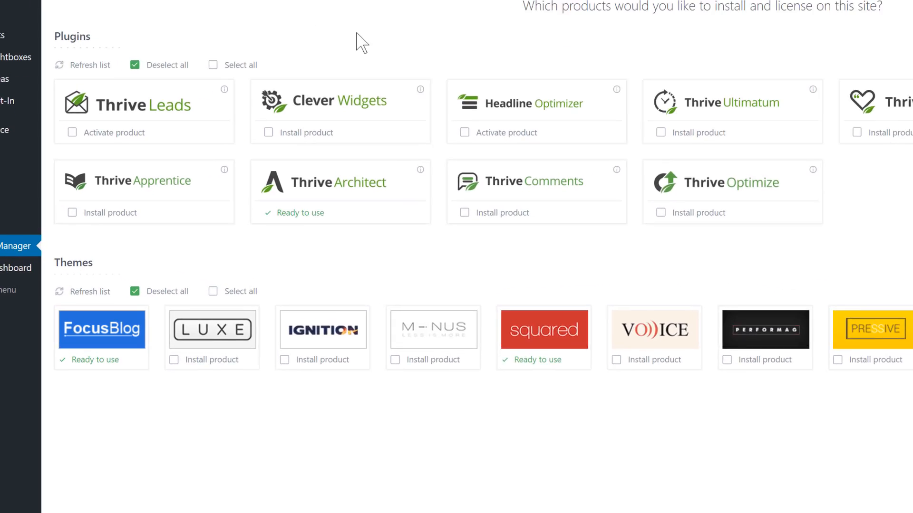
click(94, 196)
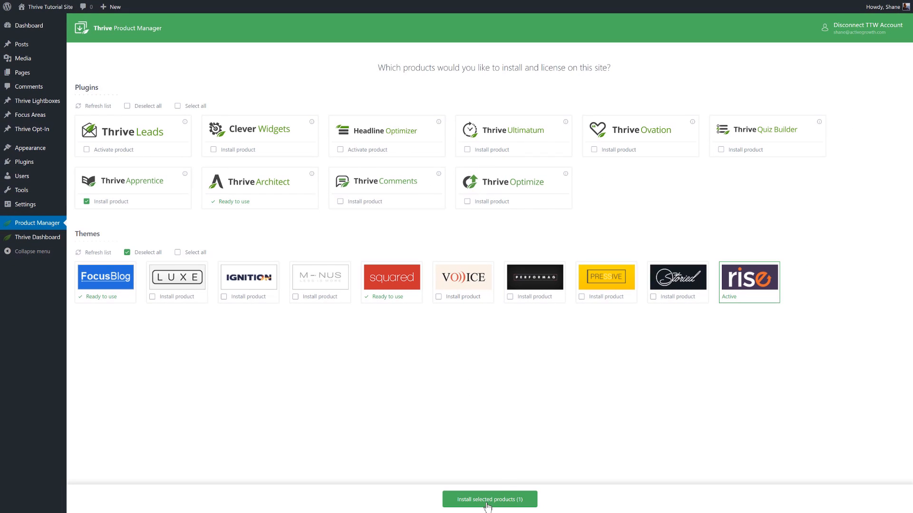
click(486, 504)
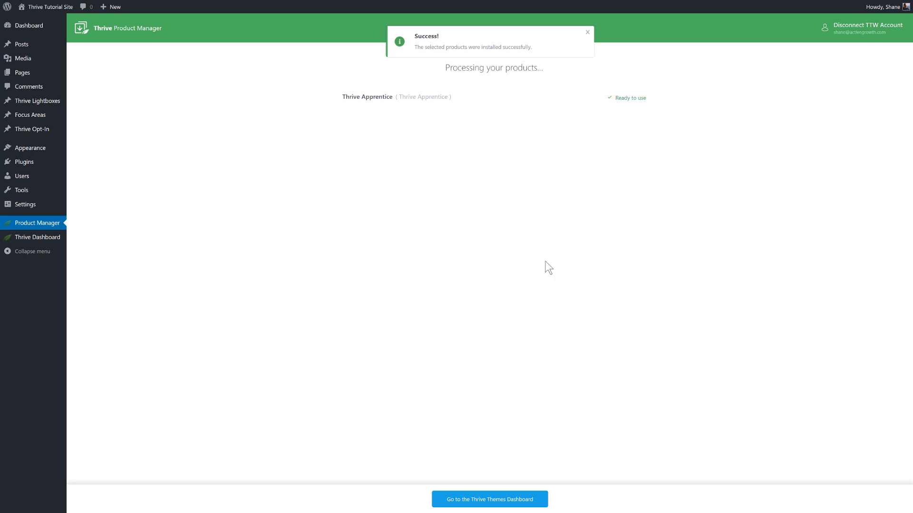
- Go to the Thrive Themes dashboard and open the Apprentice dashboard
click(480, 500)
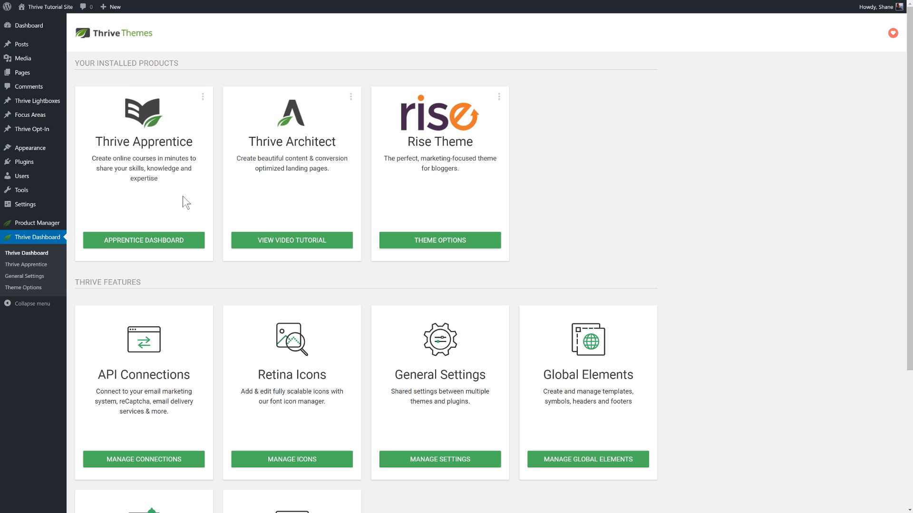
click(143, 240)
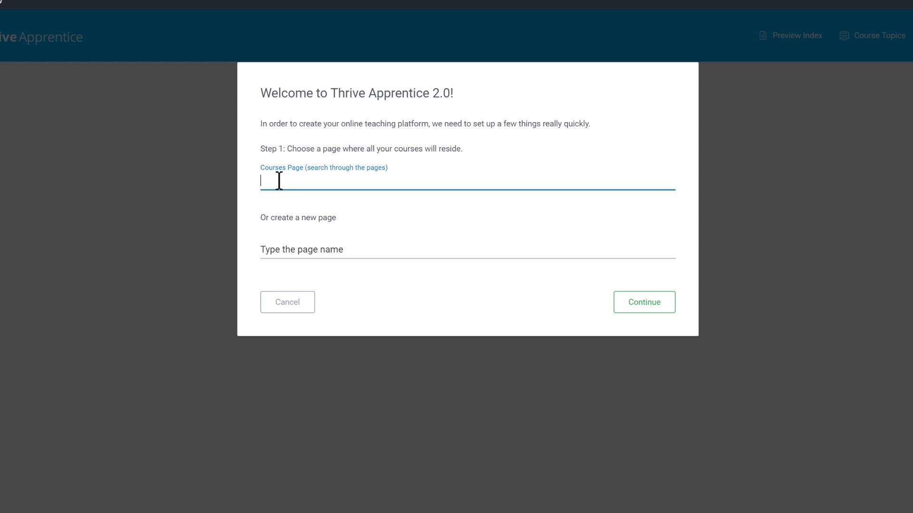
text(name)
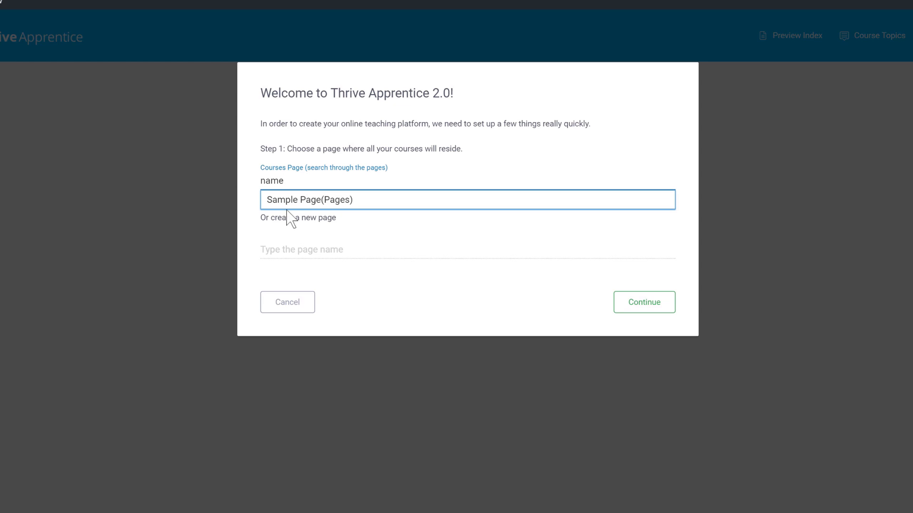
drag(287, 180, 218, 182)
key(BackSpace)
- Create a new page named "Courses" to hold all courses and load the default course template
click(355, 245)
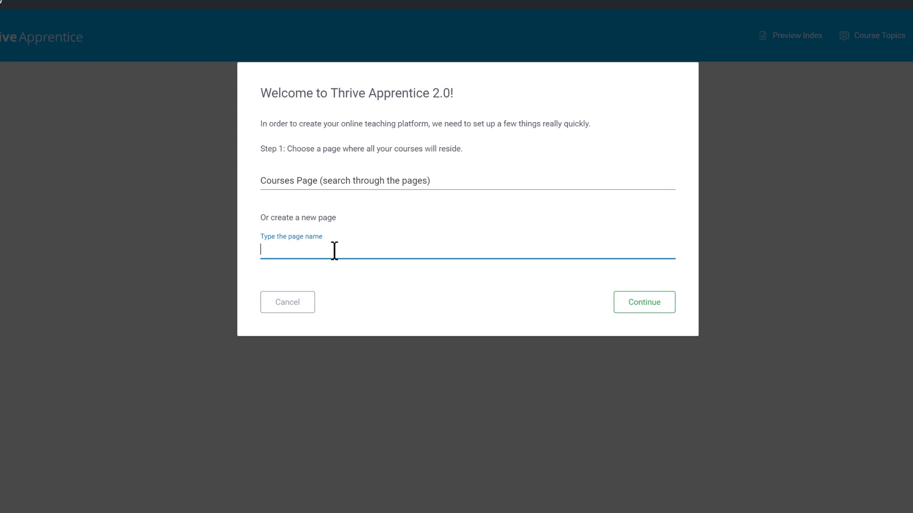
text(Courses)
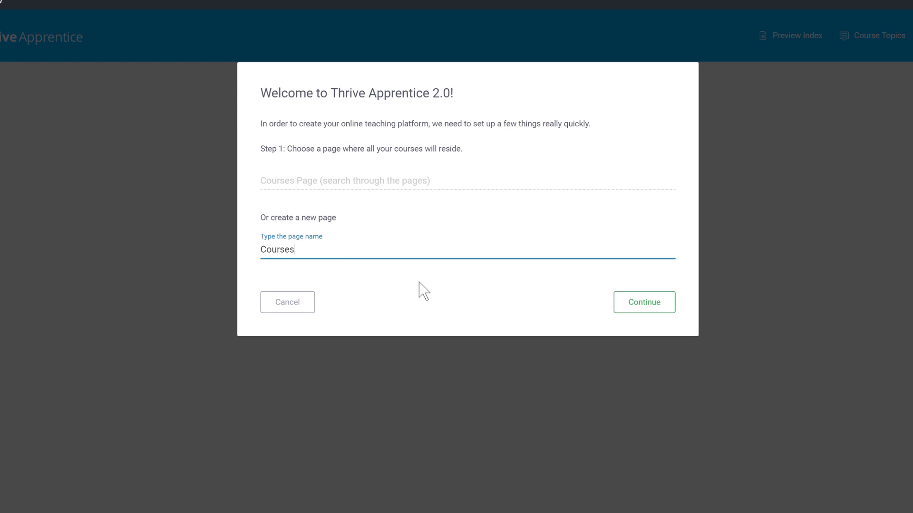
click(456, 277)
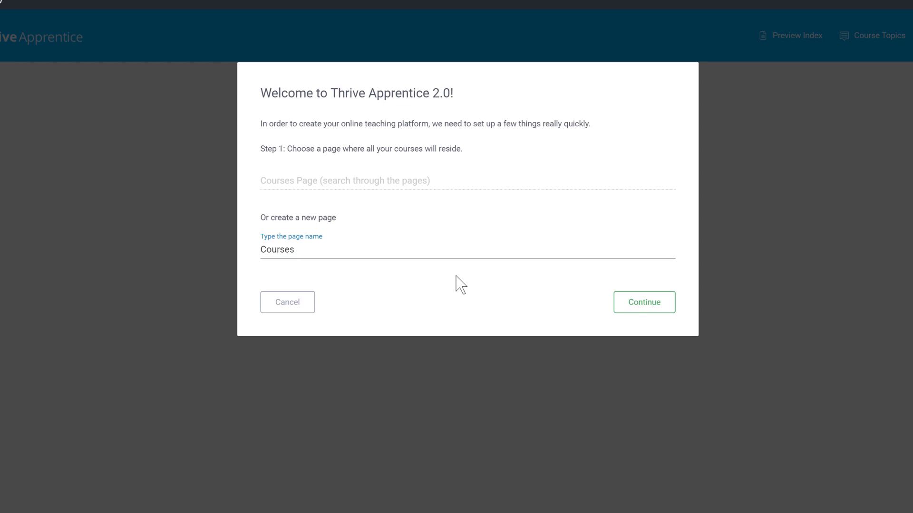
click(632, 308)
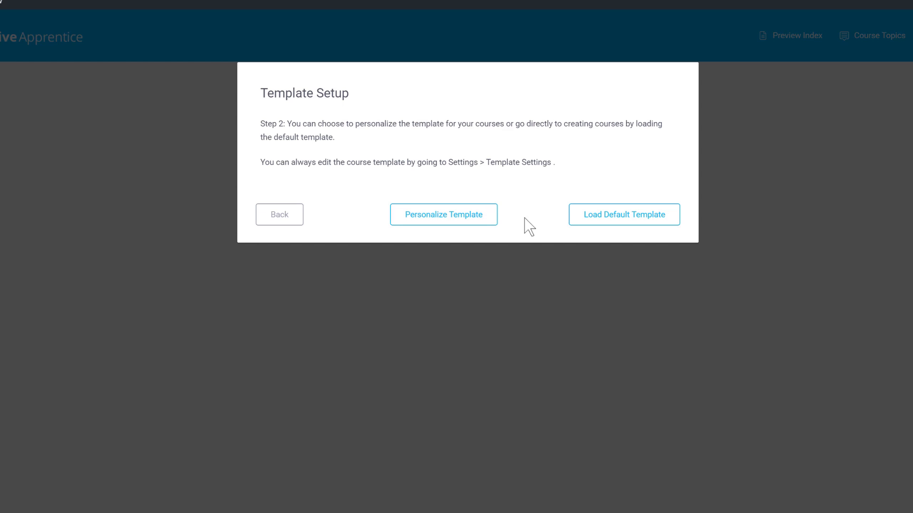
click(605, 224)
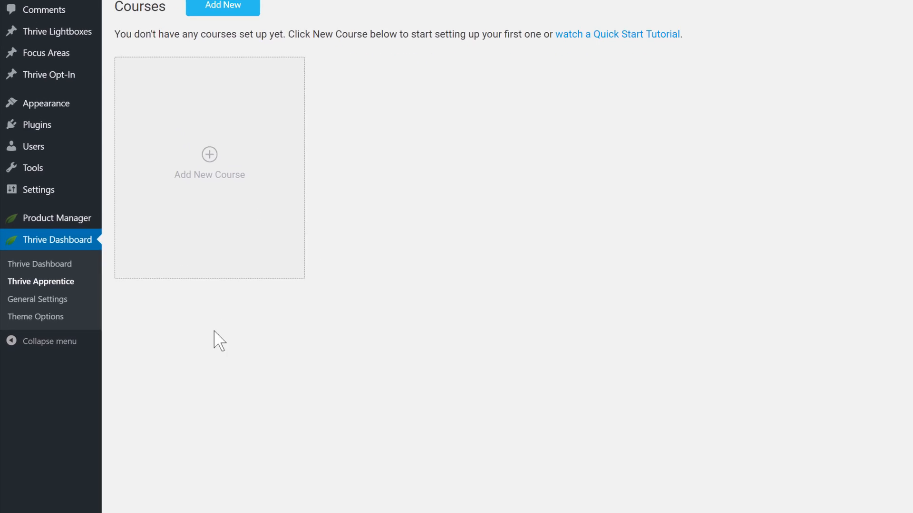
- Open the API connections in the Thrive Dashboard and add a new connection for the SendOwl app
click(76, 202)
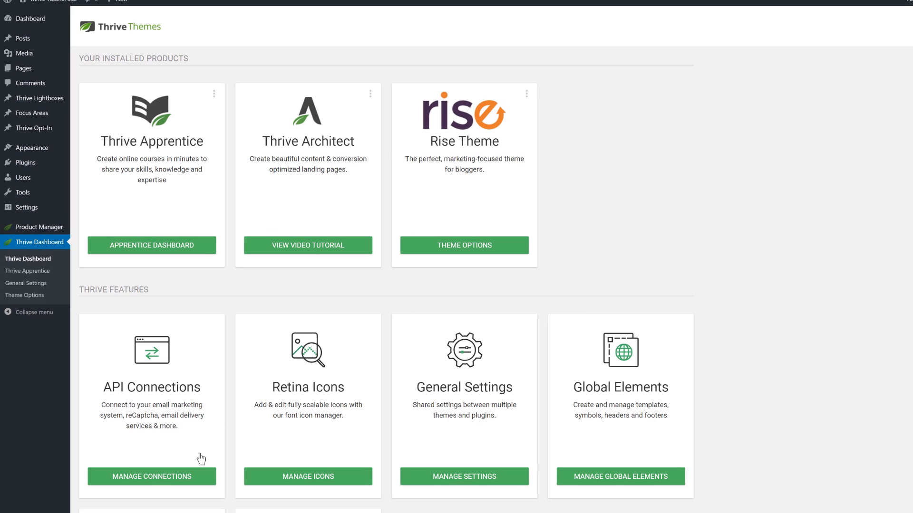
click(153, 481)
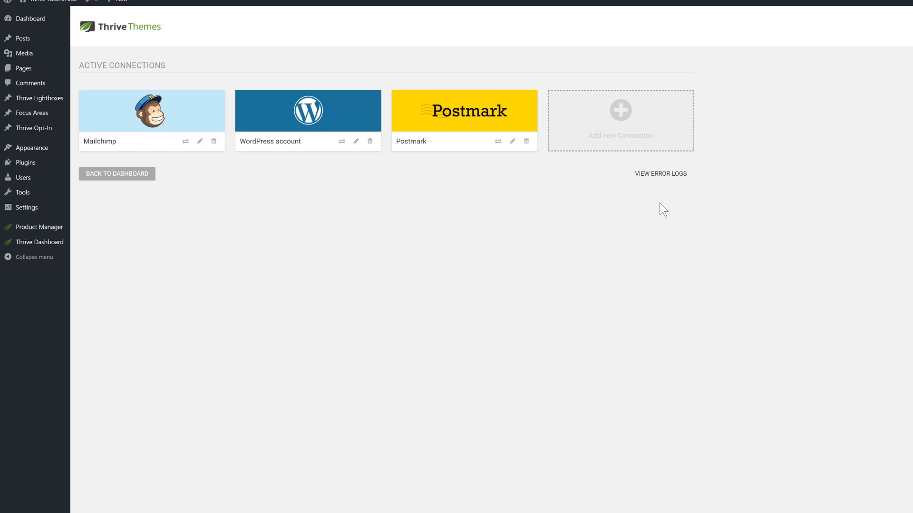
click(637, 120)
click(618, 111)
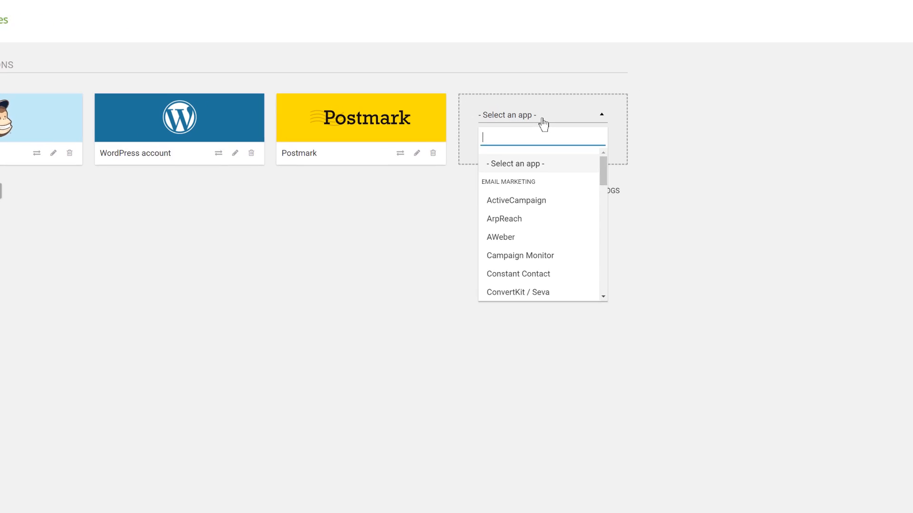
text(sen)
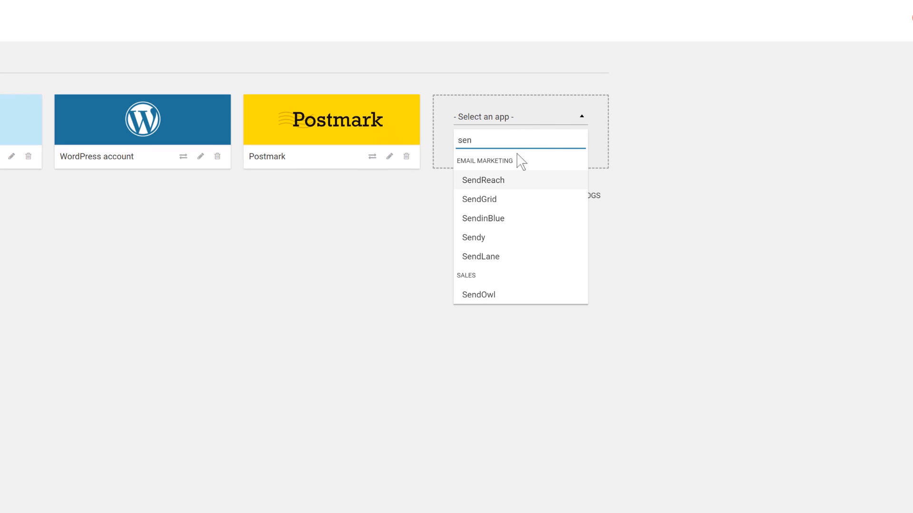
click(494, 299)
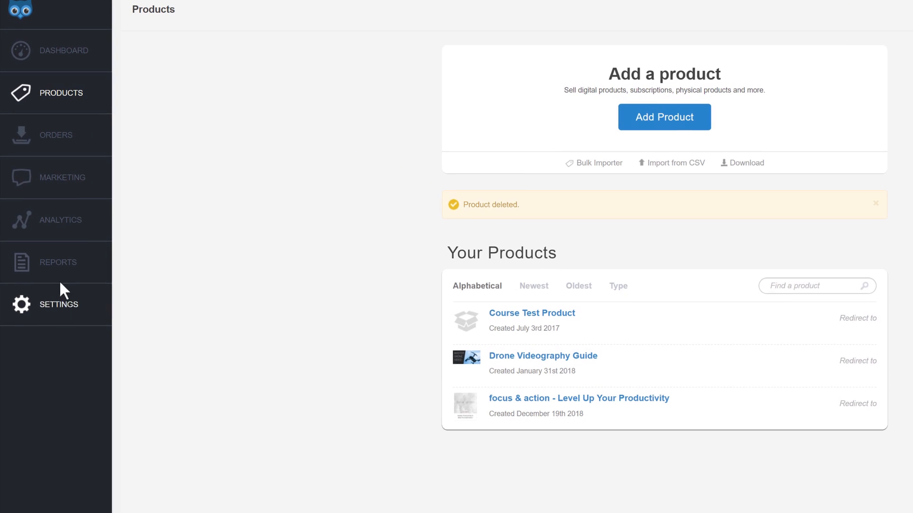
- In SendOwl, create an API key named "Thrive Demo Key" with Manager permission in the advanced API settings
click(66, 310)
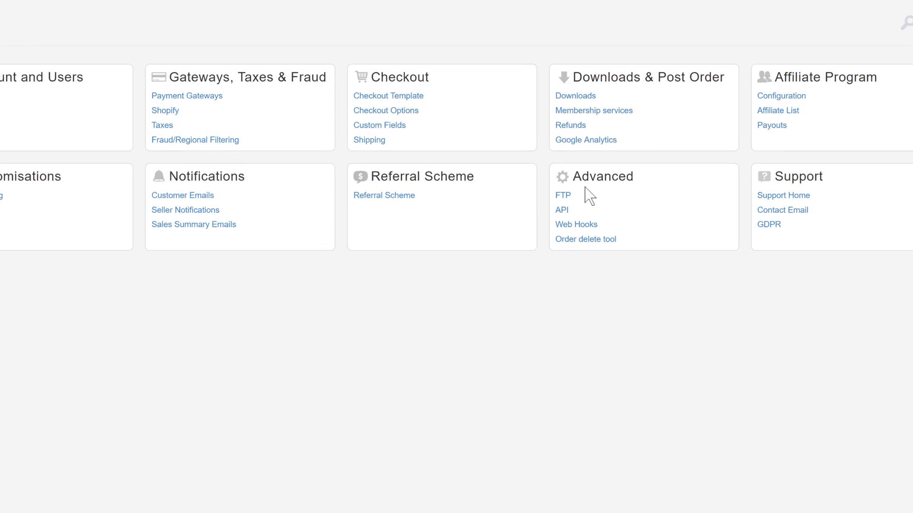
click(551, 212)
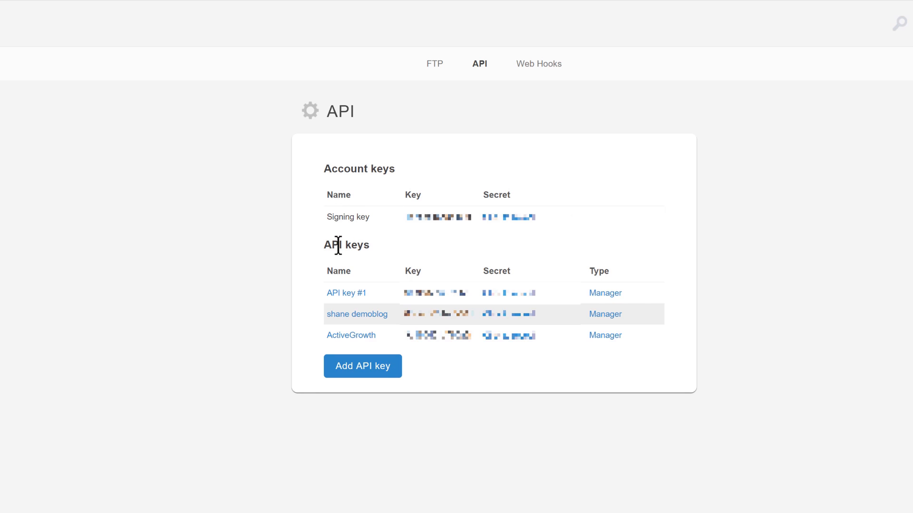
click(382, 375)
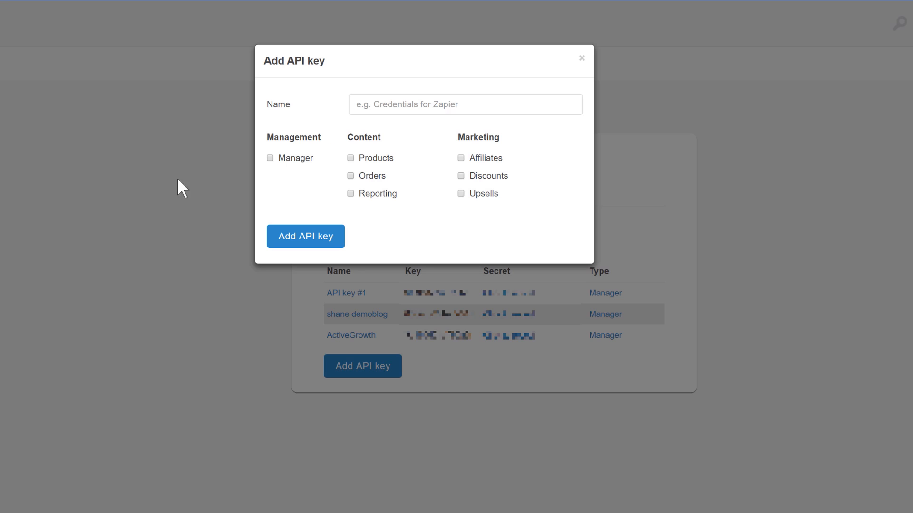
click(398, 107)
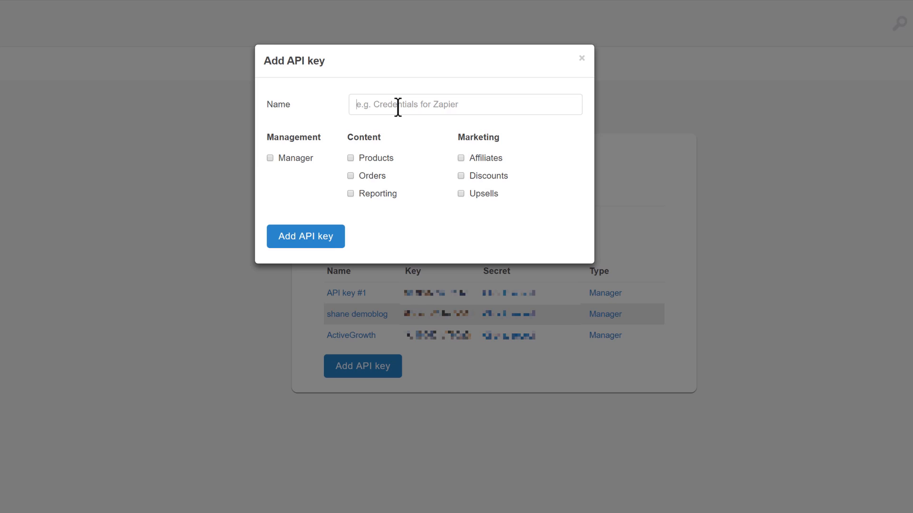
text(Thrive Demo Key)
click(323, 244)
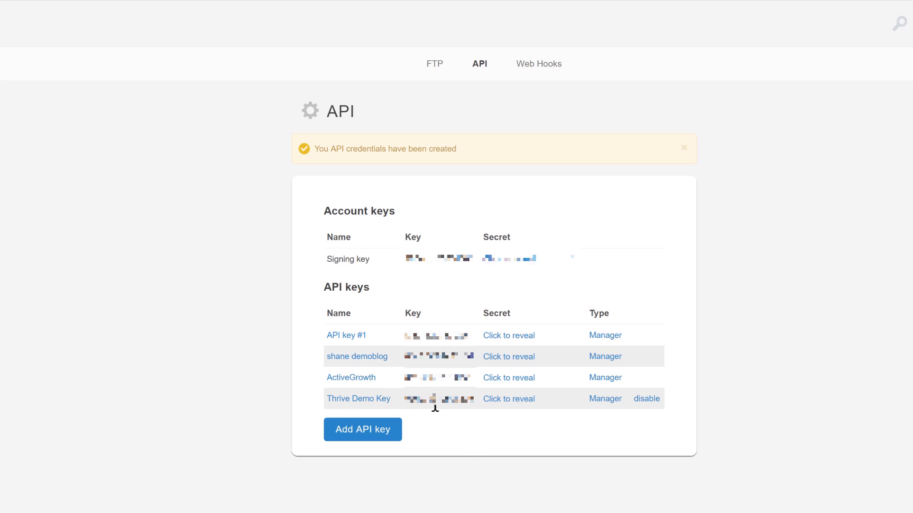
- Copy the API key and API secret of Thrive Demo Key into the SendOwl connection in WordPress and connect it
drag(405, 399, 472, 402)
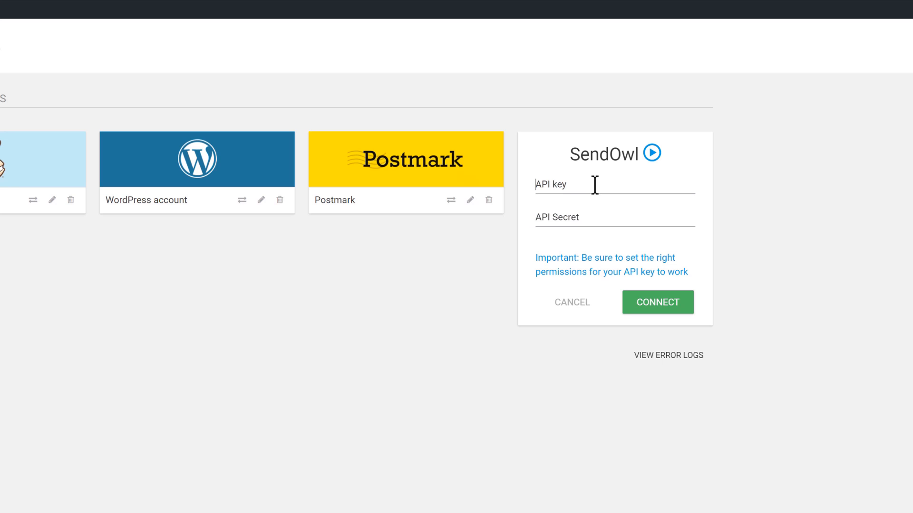
click(594, 185)
key(ctrl+v)
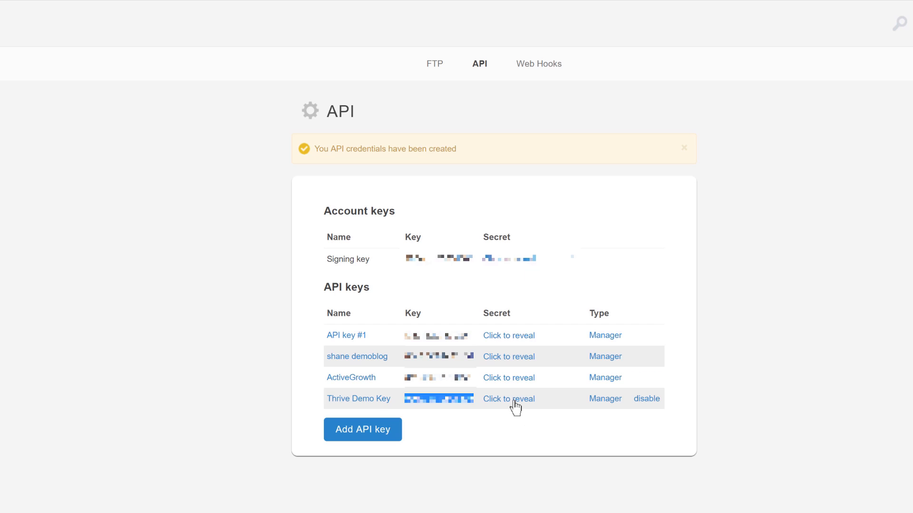
click(511, 400)
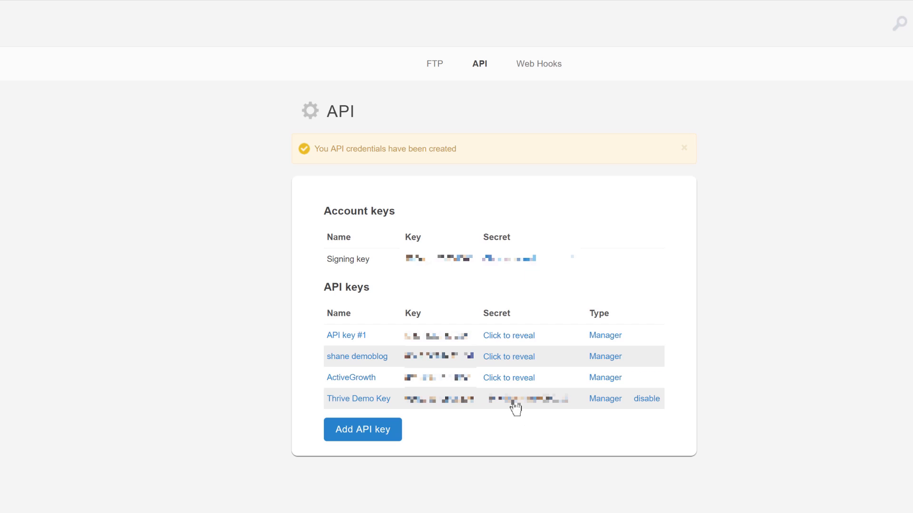
drag(482, 398, 569, 403)
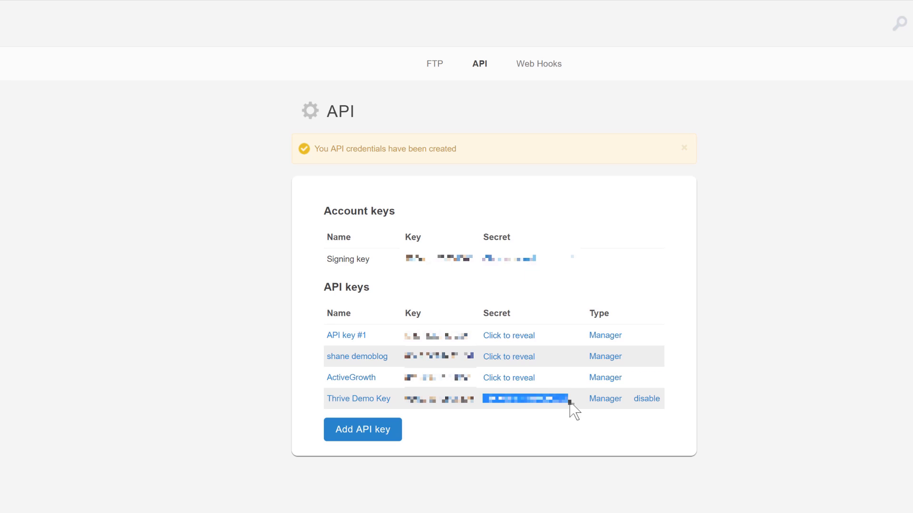
click(602, 220)
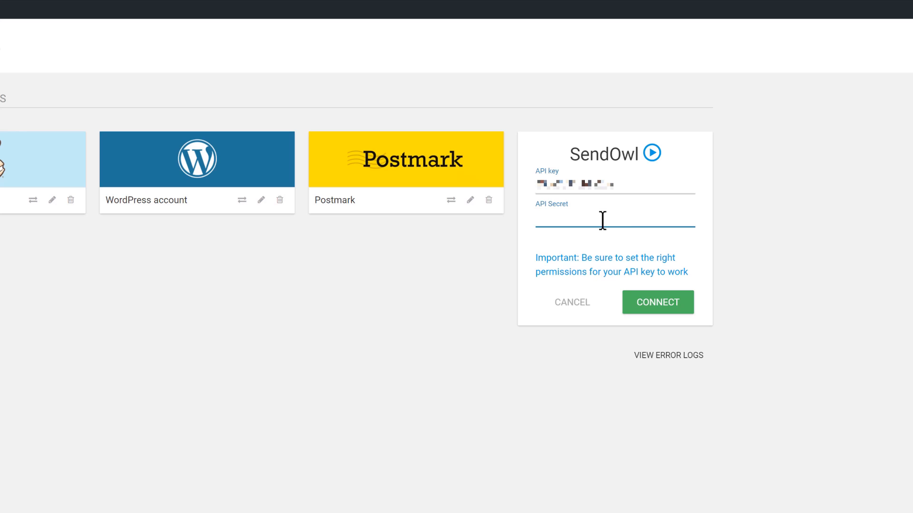
key(ctrl+v)
click(666, 303)
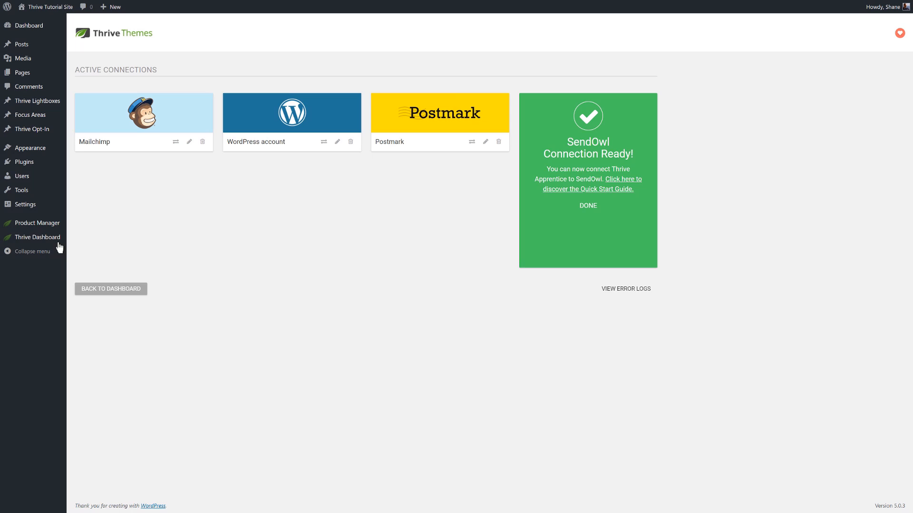
- Open the SendOwl settings of Thrive Apprentice and bring up the Quick Start Guide
mouse_move(53, 241)
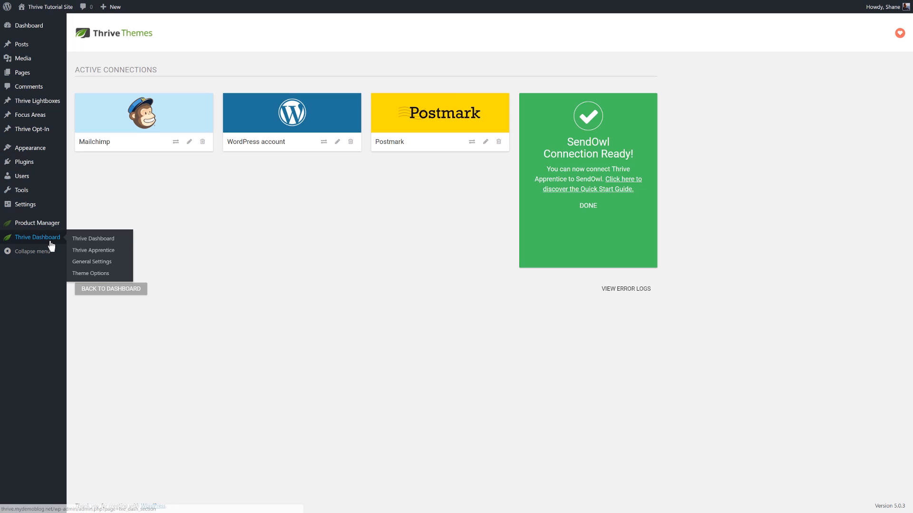
click(90, 251)
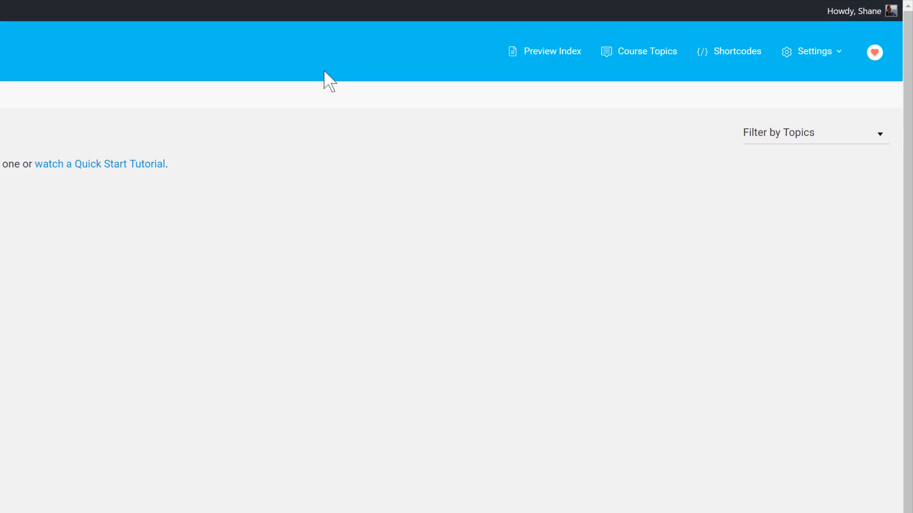
click(817, 60)
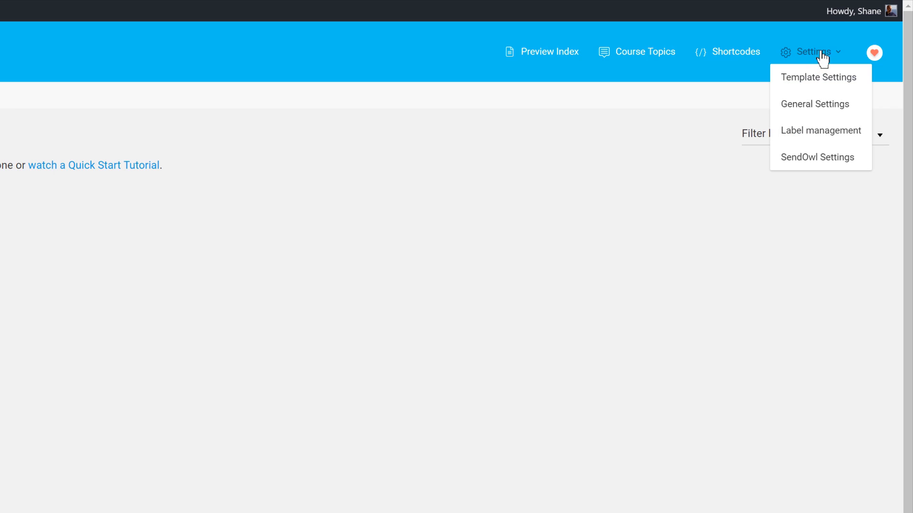
click(814, 158)
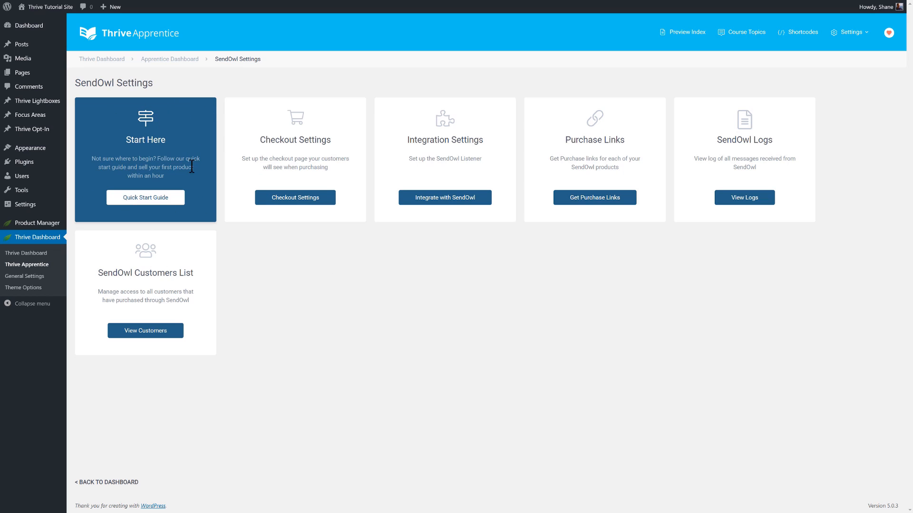
click(159, 199)
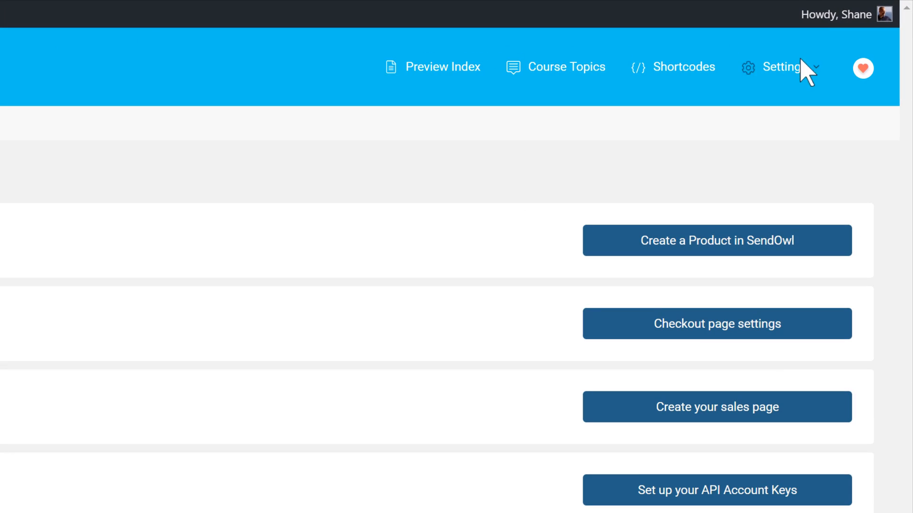
click(855, 34)
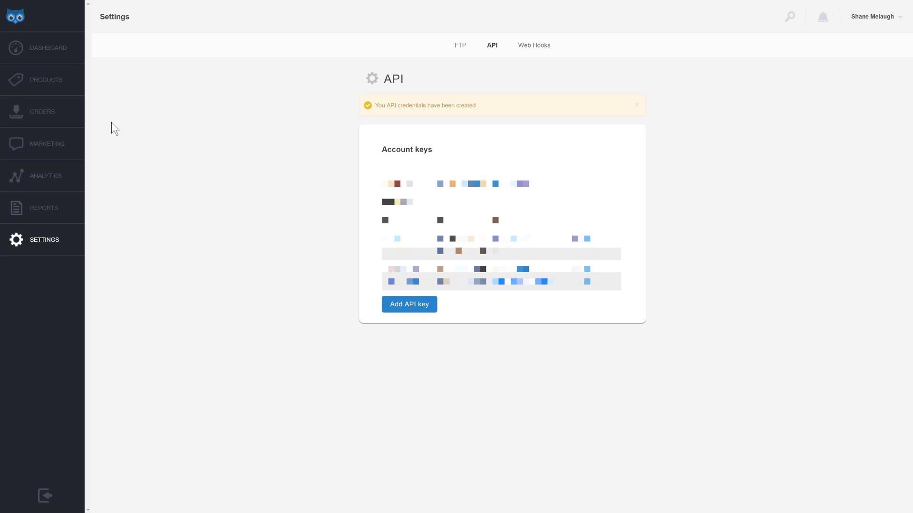
click(38, 83)
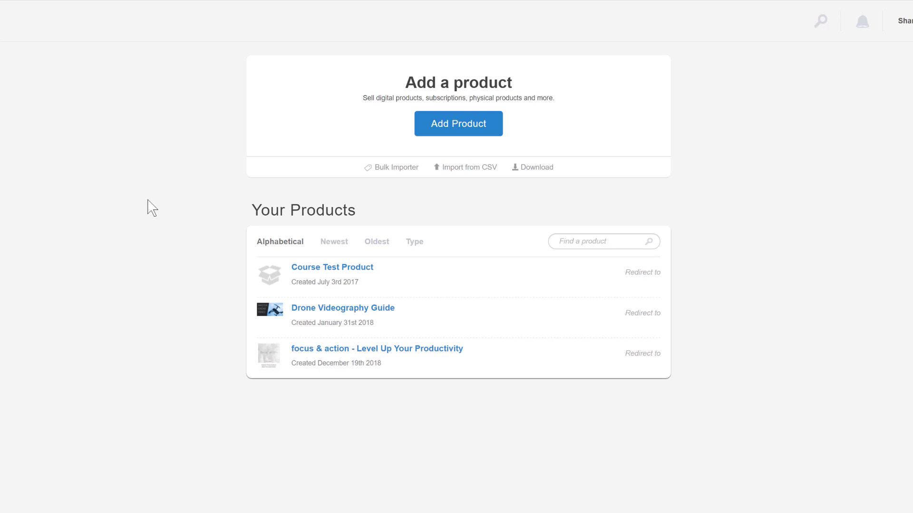
click(462, 133)
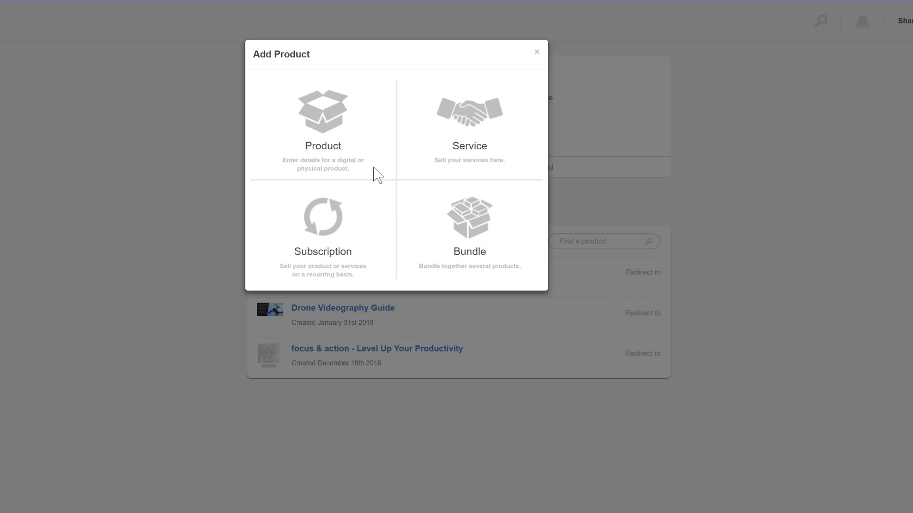
click(318, 125)
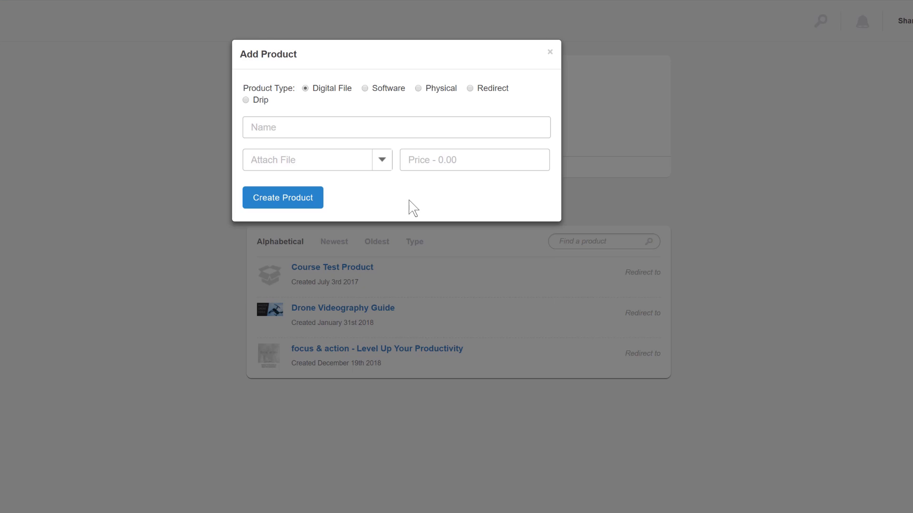
click(470, 89)
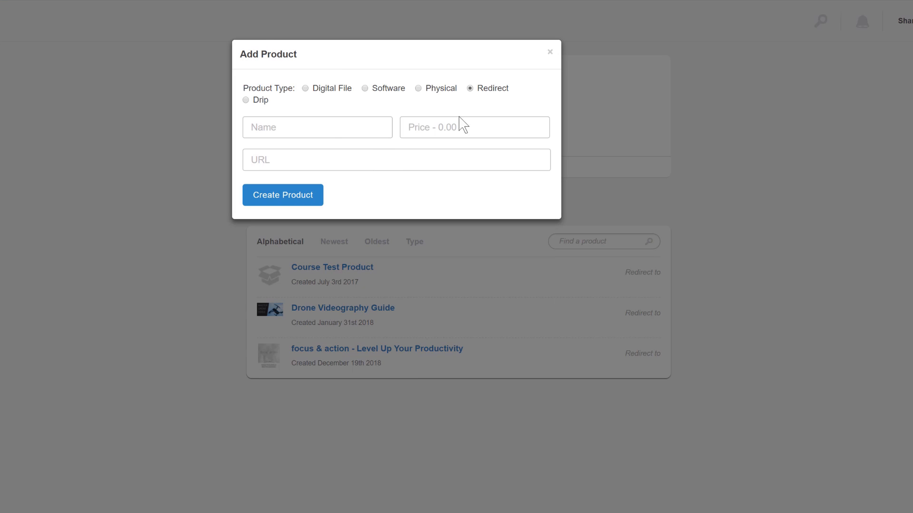
click(330, 133)
text(Demo New)
click(464, 125)
text(1)
click(400, 160)
text(http:)
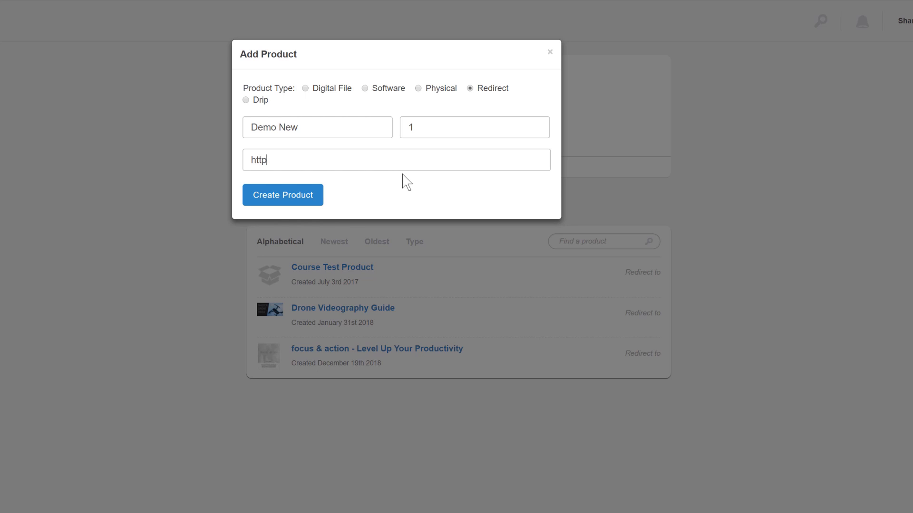
text(//google.com)
click(290, 203)
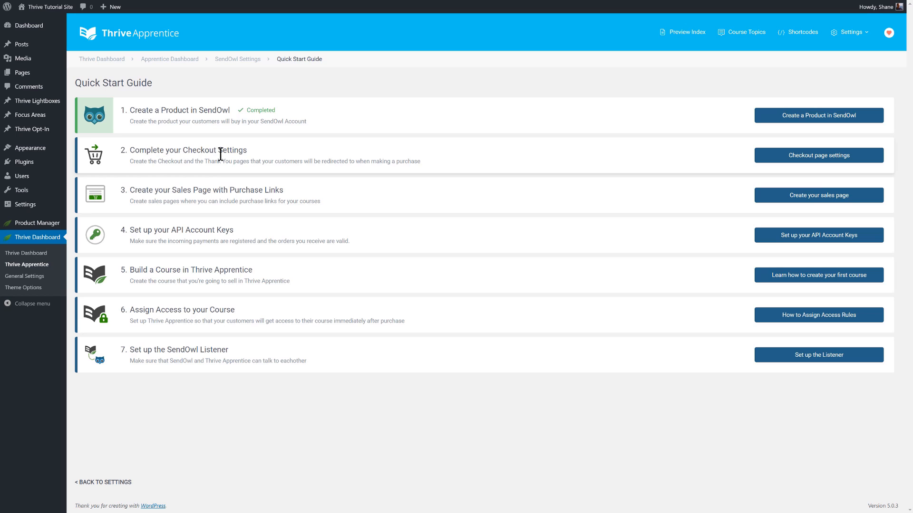
- In the Thrive Apprentice checkout settings, create a new checkout page titled "Registration"
click(810, 163)
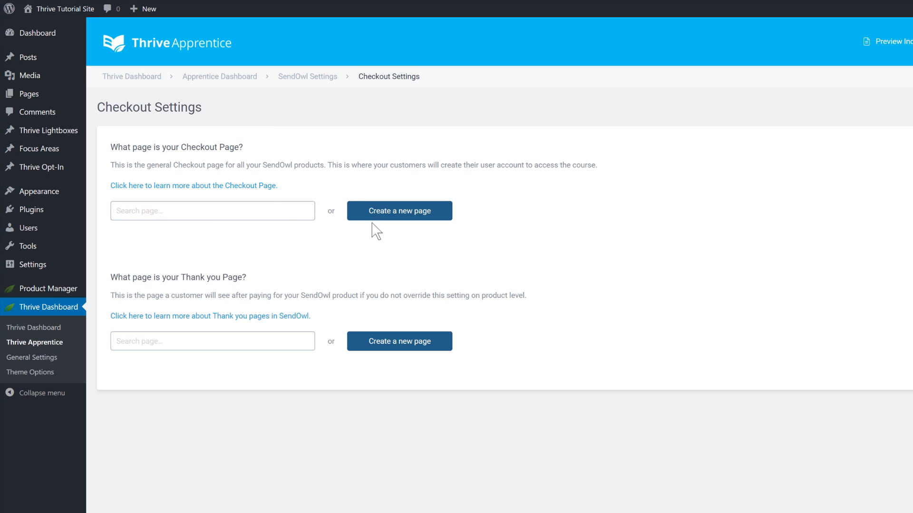
click(140, 214)
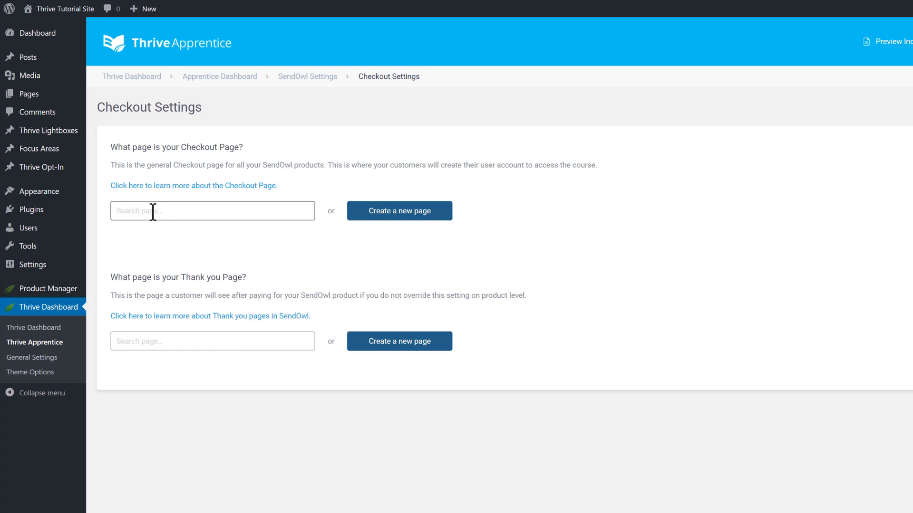
click(396, 219)
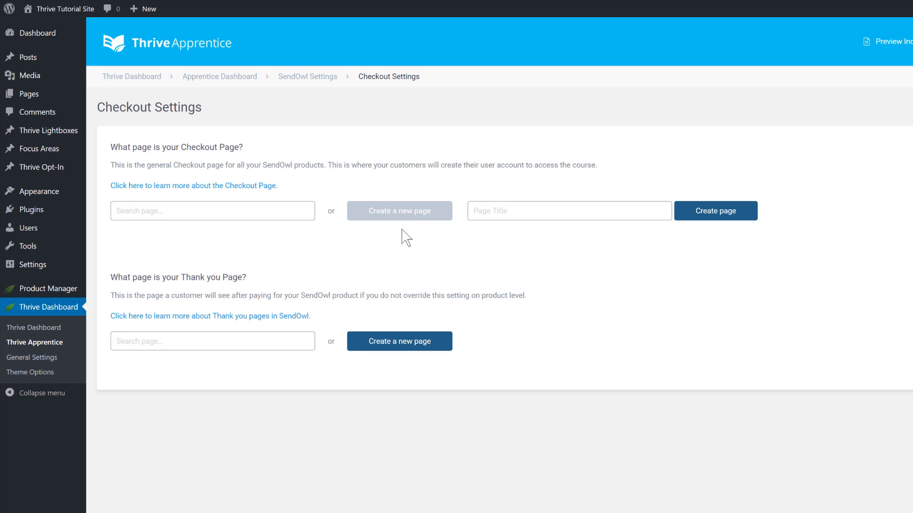
click(533, 212)
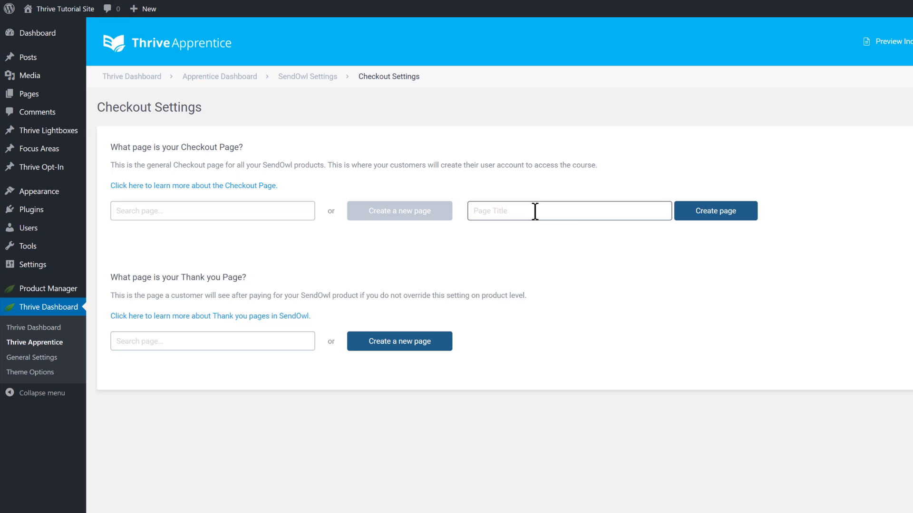
text(Registration)
click(719, 214)
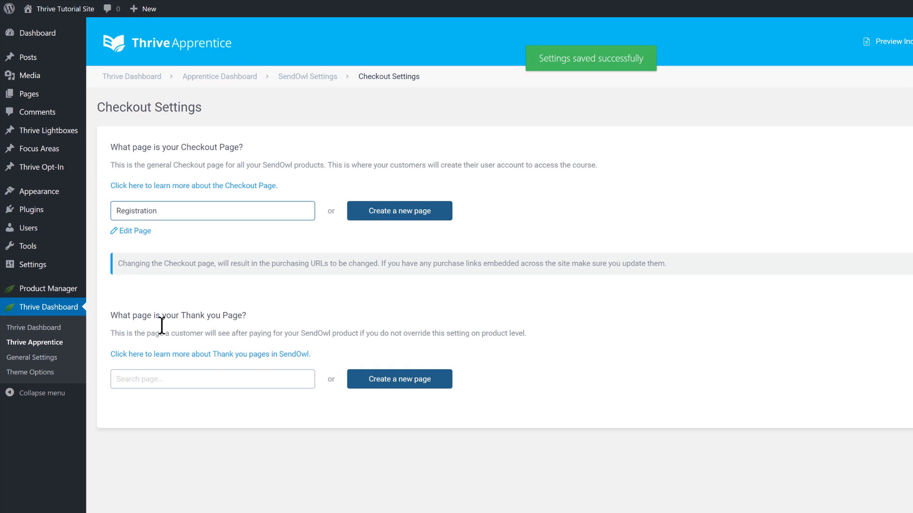
- Create a new thank you page titled "Thank You for Your Purchase" in the checkout settings
click(385, 371)
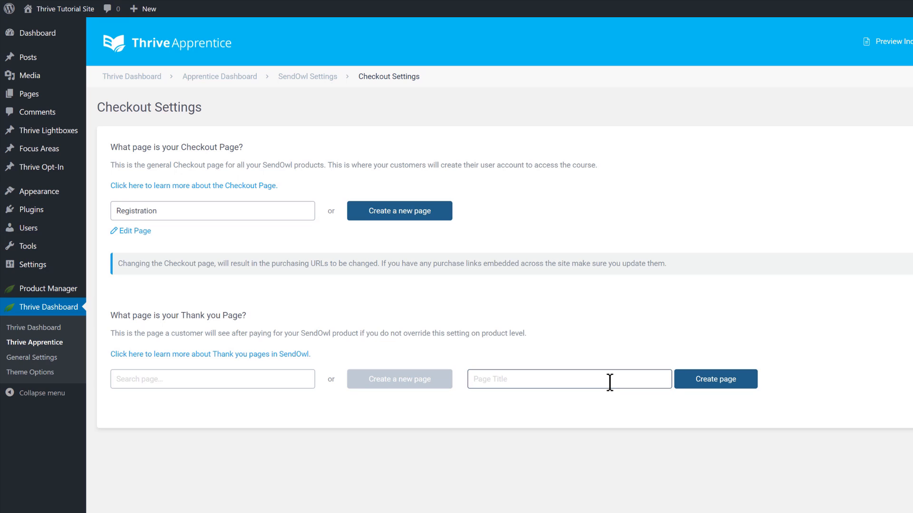
text(Thank You for Your Purchase)
click(680, 379)
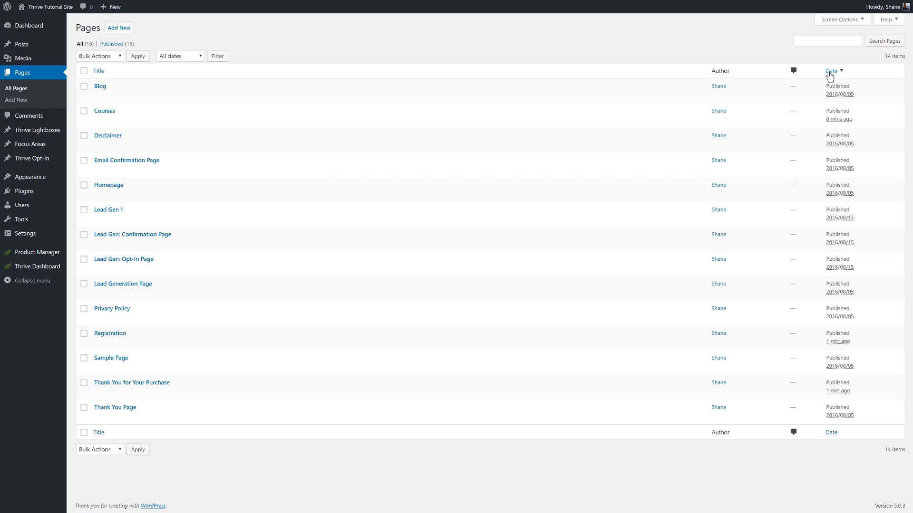
- Sort the WordPress pages by date and view the new Registration and Thank You for Your Purchase pages
click(830, 71)
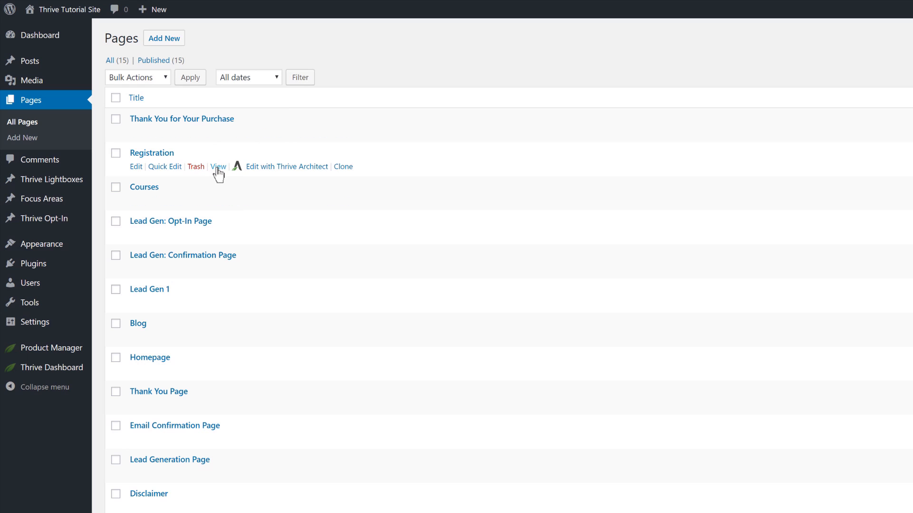
click(218, 168)
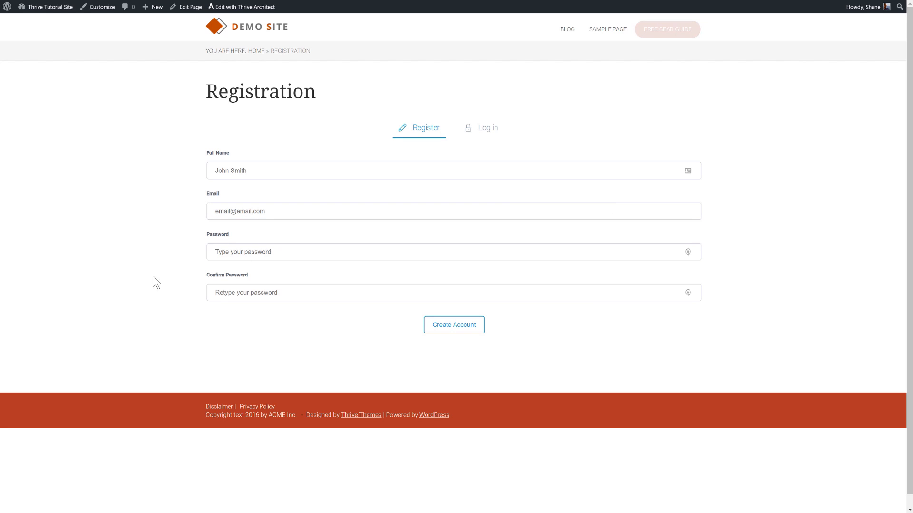
click(304, 169)
key(Tab)
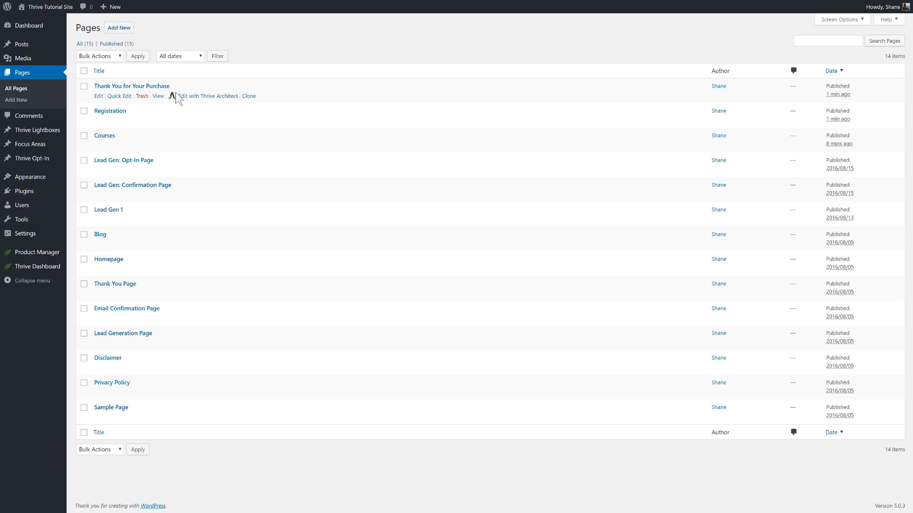
click(158, 96)
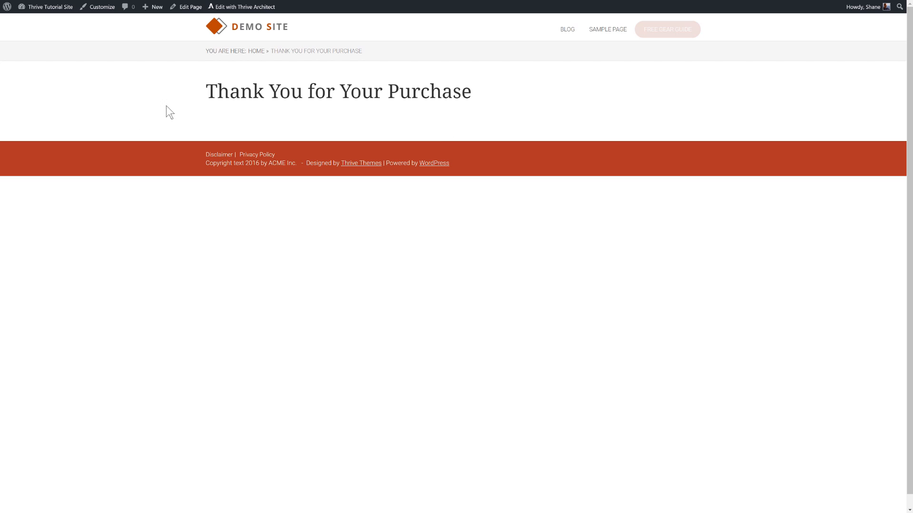
drag(205, 95, 499, 108)
click(488, 109)
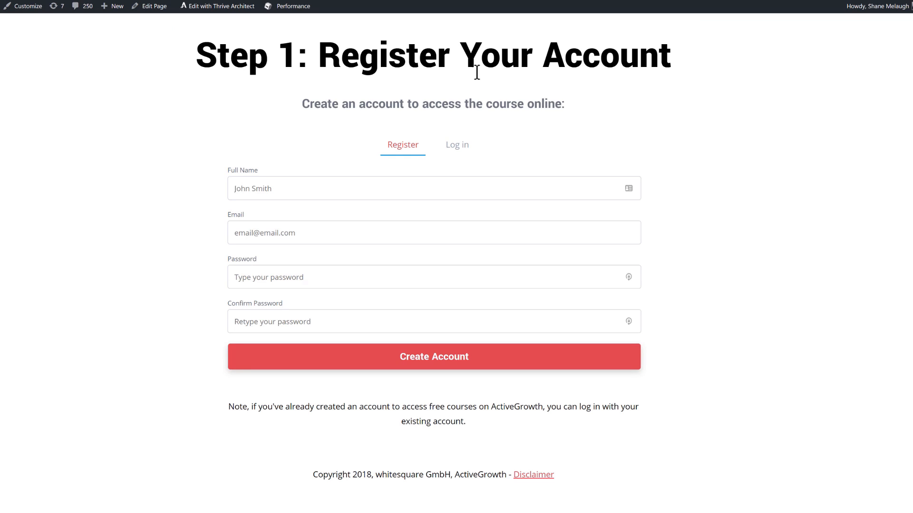
- Examine the headings and the register and log-in forms on the example "Step 1: Register Your Account" page
drag(203, 57, 712, 68)
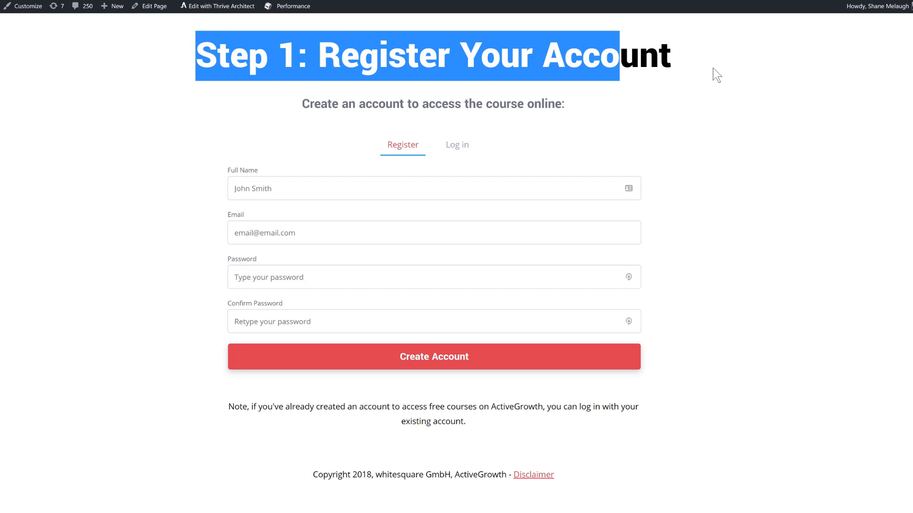
click(618, 74)
drag(304, 100, 599, 110)
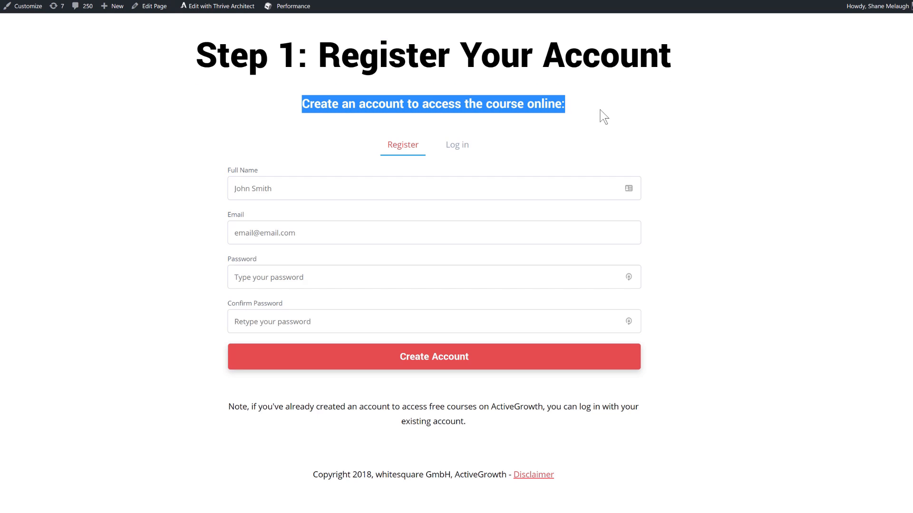
click(600, 110)
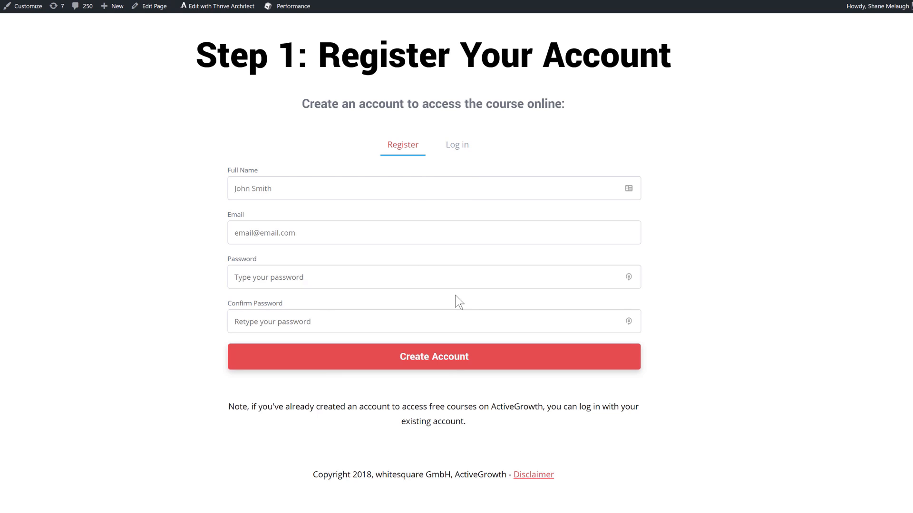
click(461, 146)
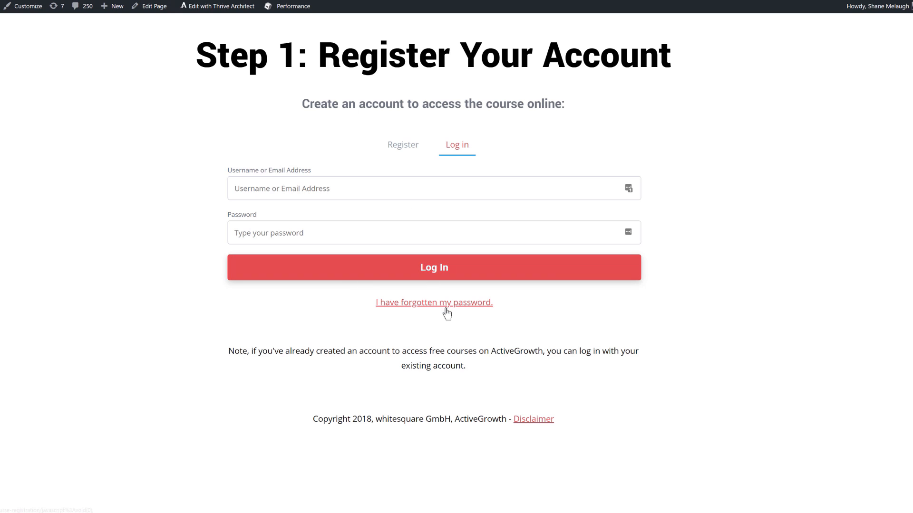
click(403, 146)
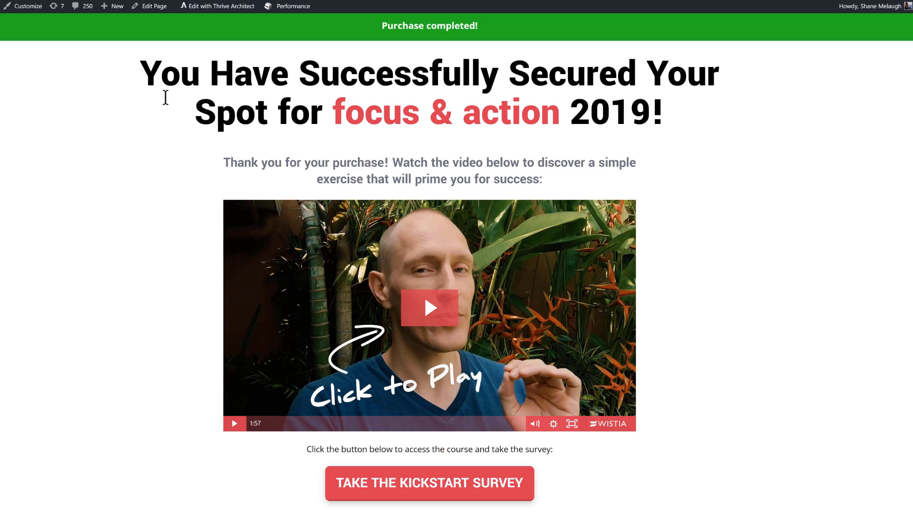
- Examine the headline, video and survey button on the example focus & action purchase thank you page
drag(148, 67, 697, 116)
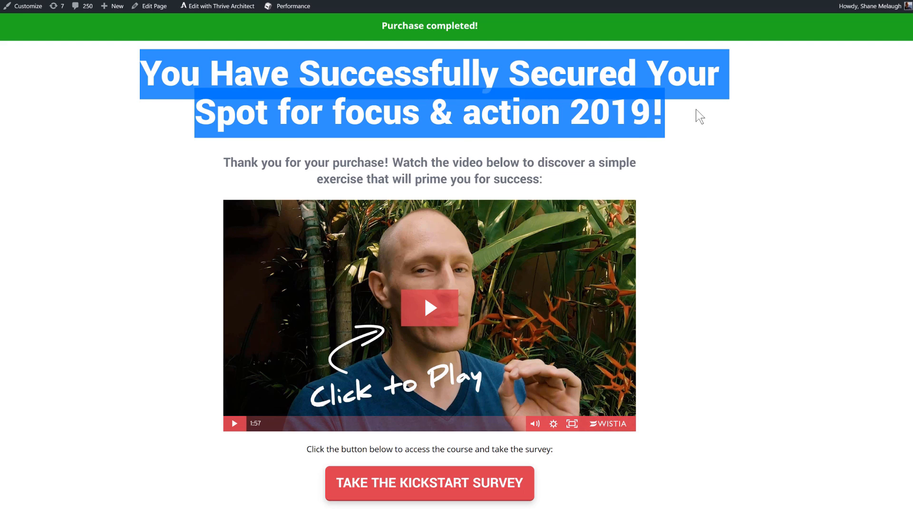
click(698, 118)
scroll(482, 183, down, 1)
scroll(482, 181, down, 1)
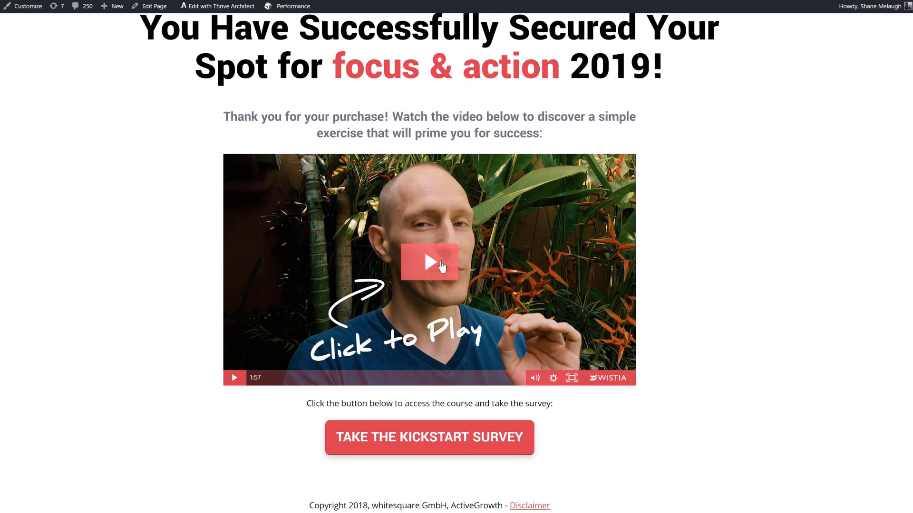
scroll(640, 281, up, 1)
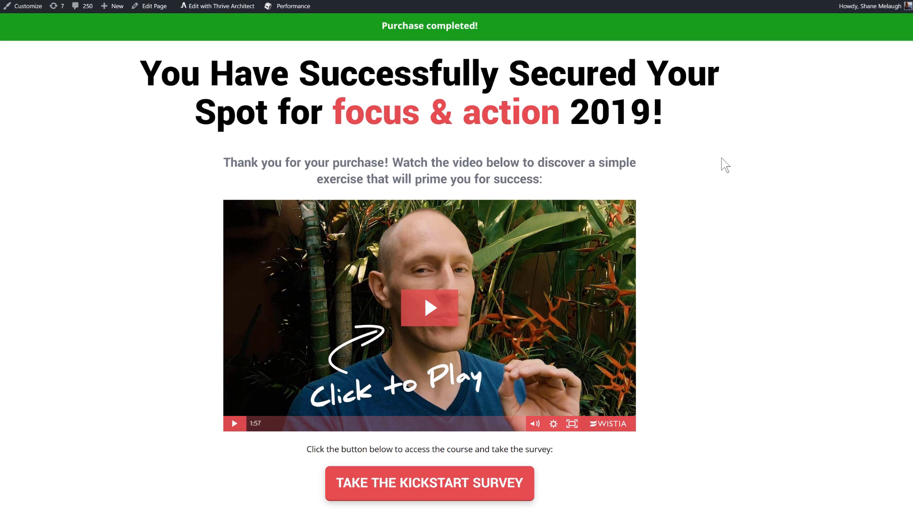
scroll(723, 178, down, 1)
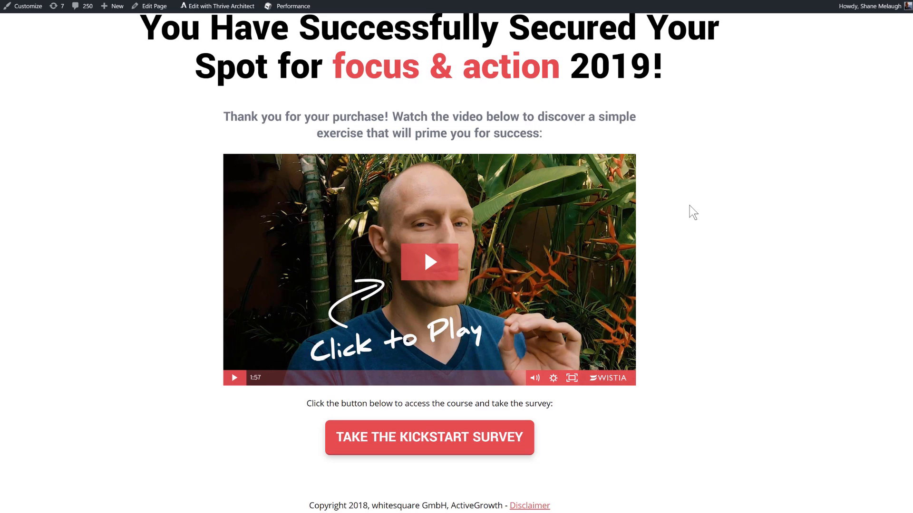
scroll(692, 208, up, 1)
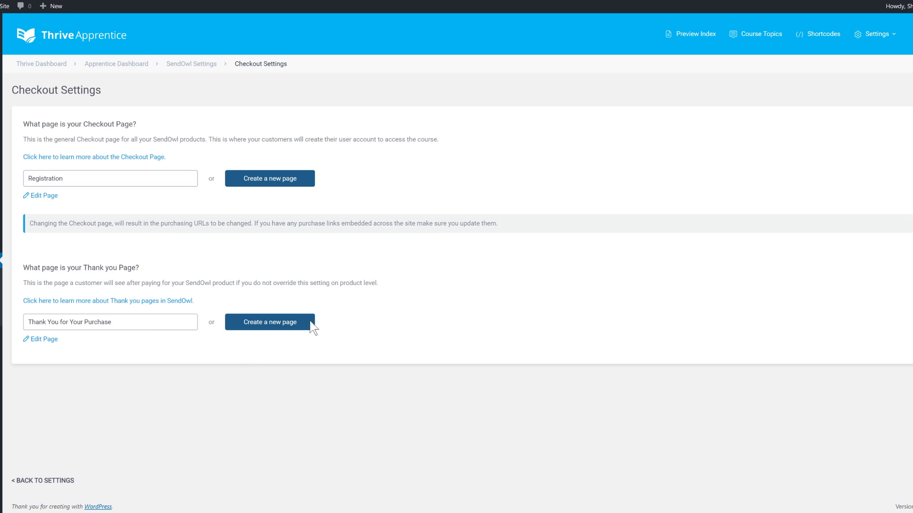
- Open the sales page step of the Quick Start Guide, refresh the SendOwl product list and choose the Demo New product
click(186, 66)
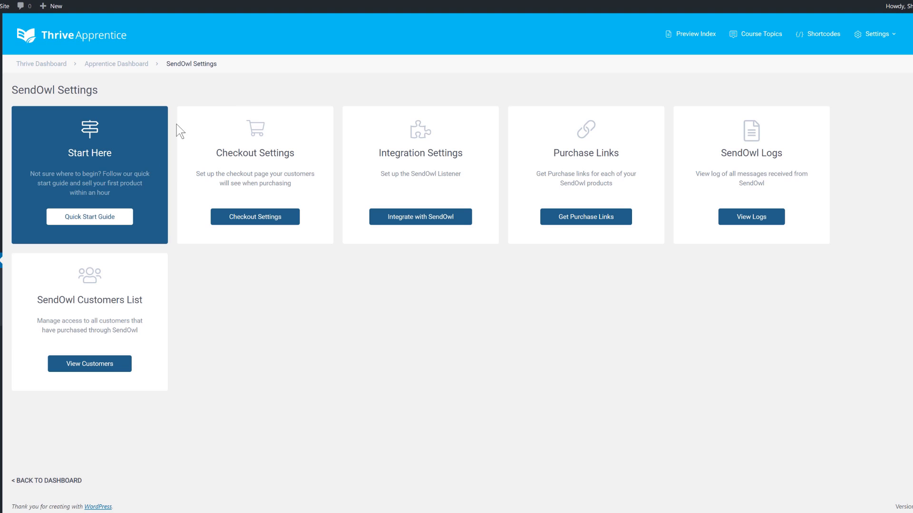
click(106, 219)
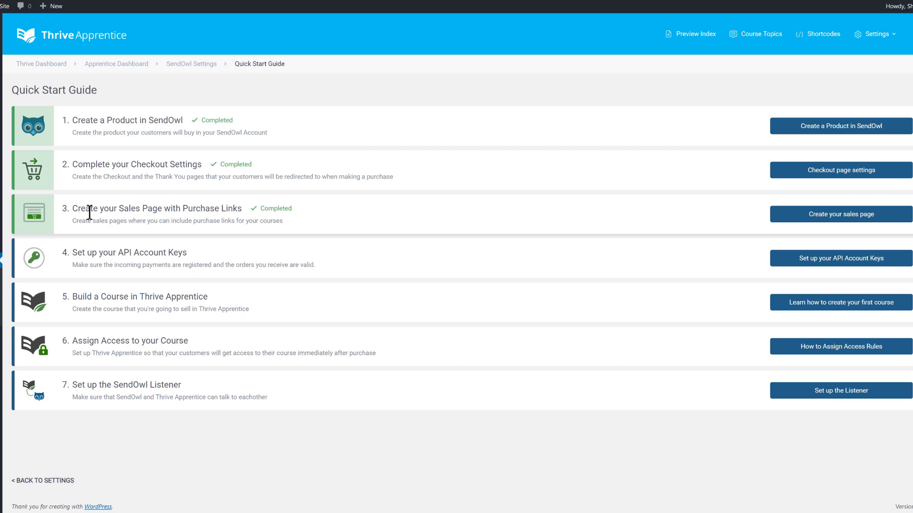
click(812, 216)
click(157, 161)
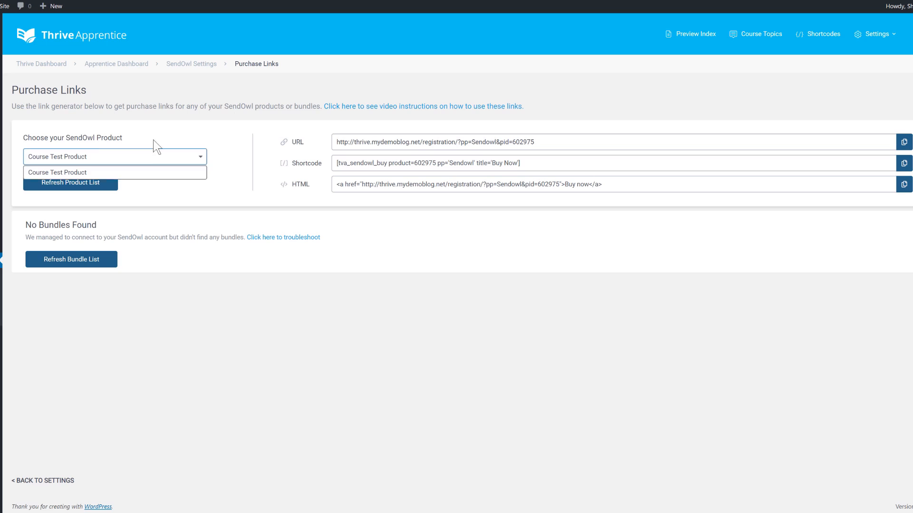
click(50, 186)
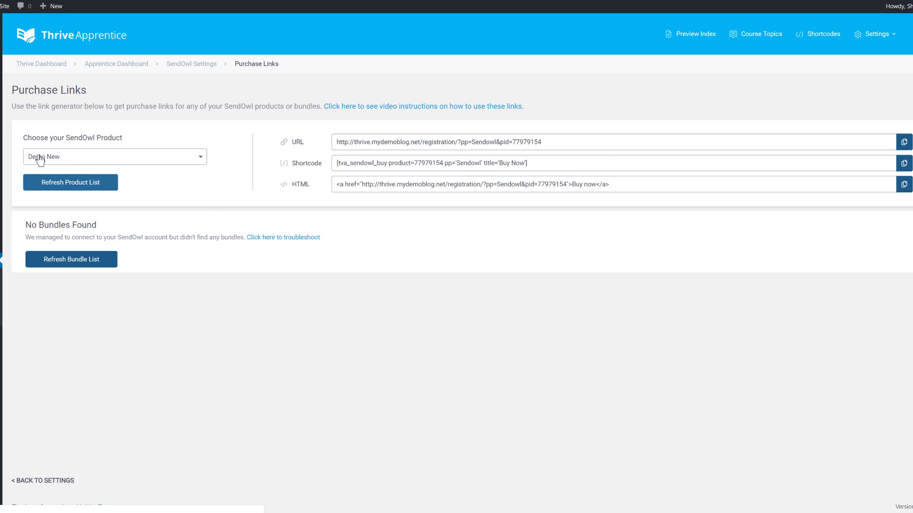
click(71, 161)
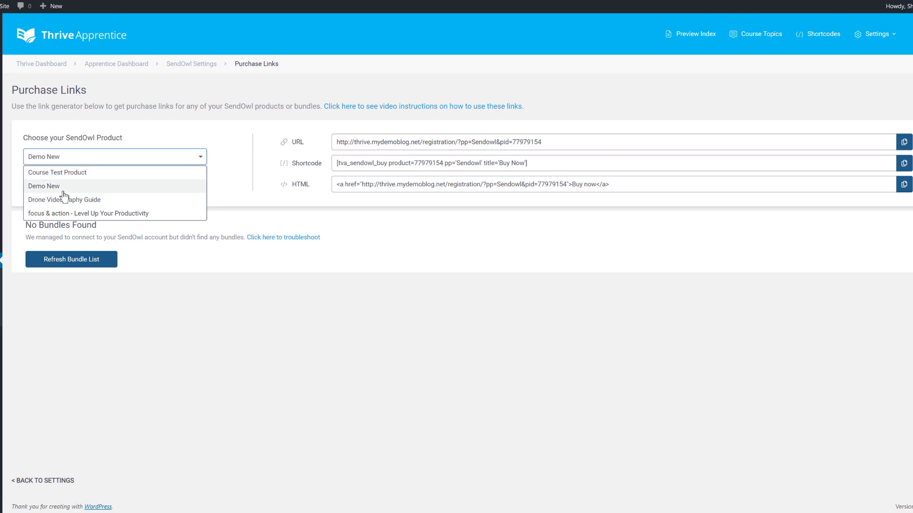
click(64, 190)
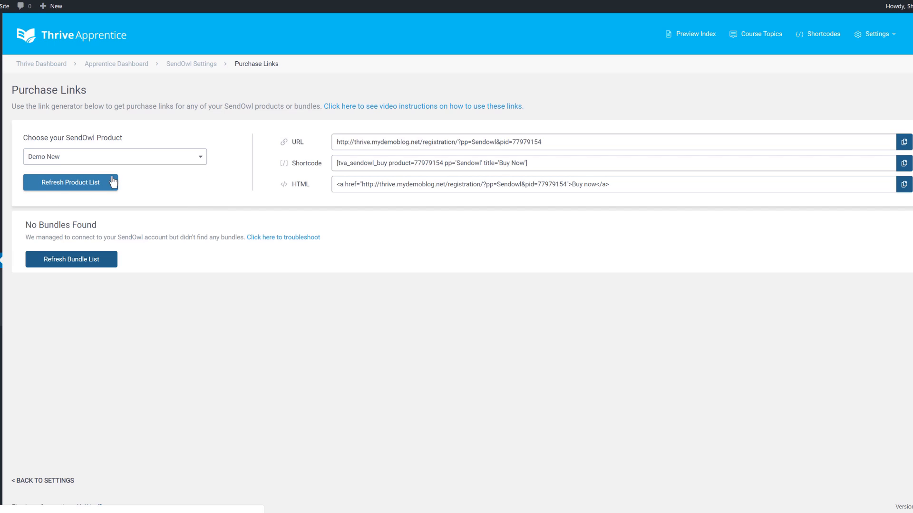
click(123, 161)
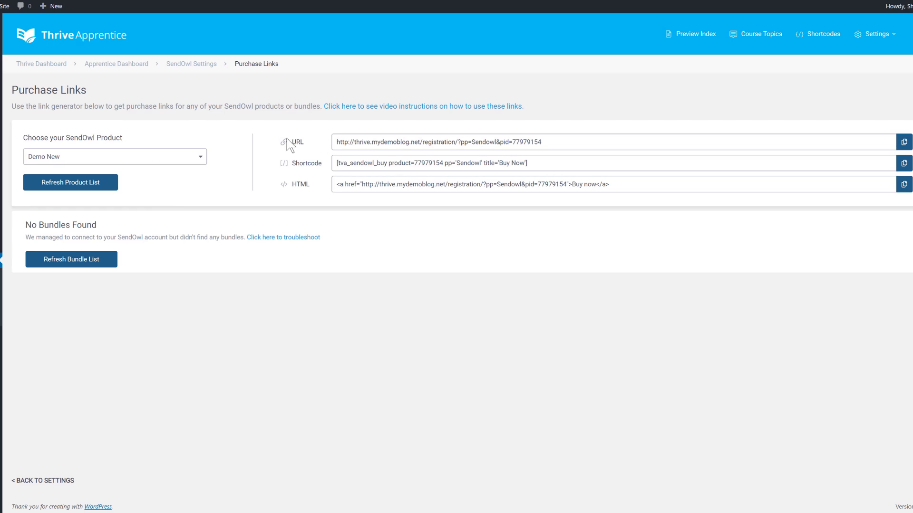
- Examine the generated purchase link URL for the Demo New product
click(403, 143)
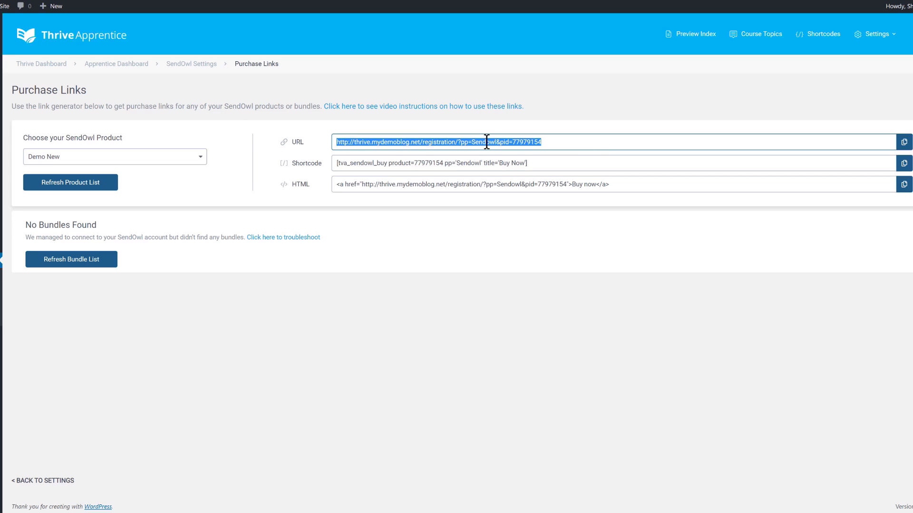
click(267, 150)
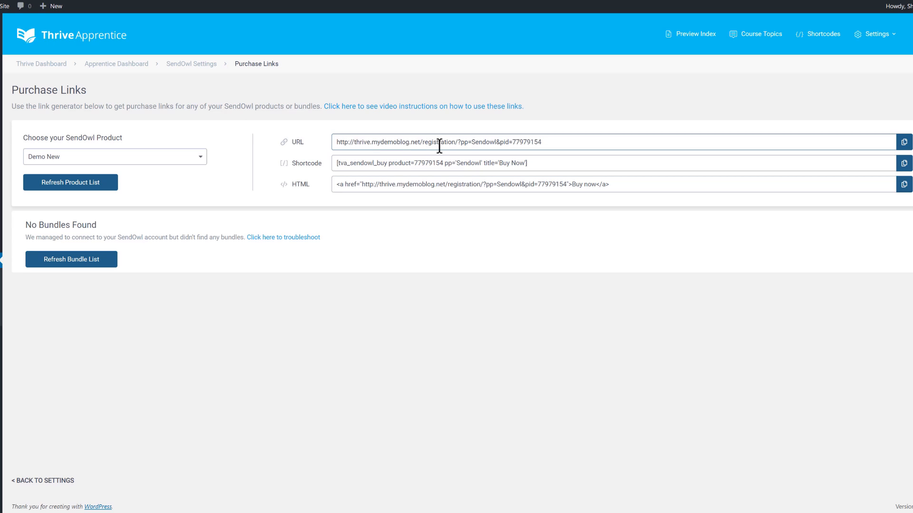
click(529, 140)
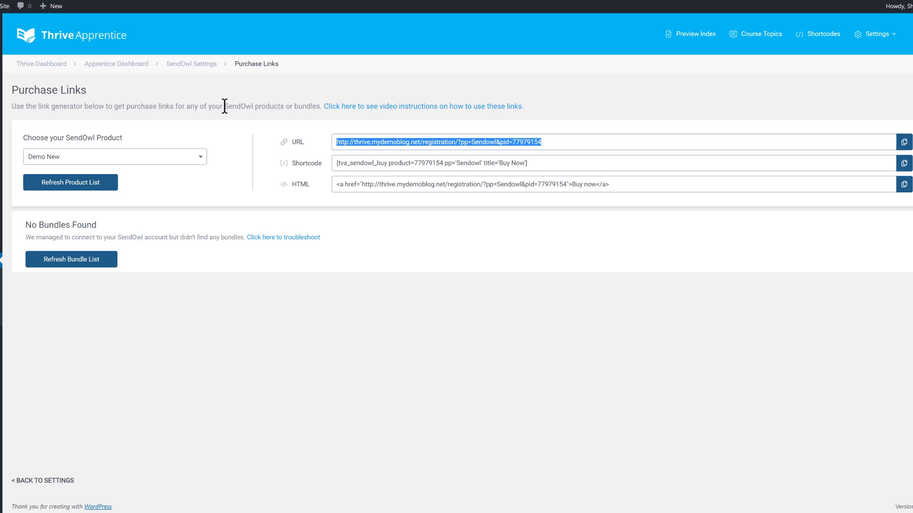
- Return to the Quick Start Guide and open the API Account Keys setup at the Account Key field
click(185, 69)
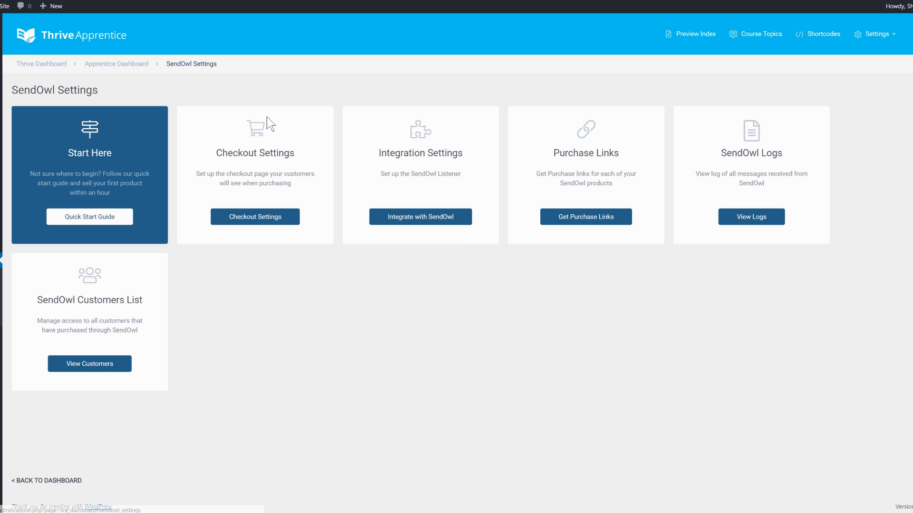
click(107, 216)
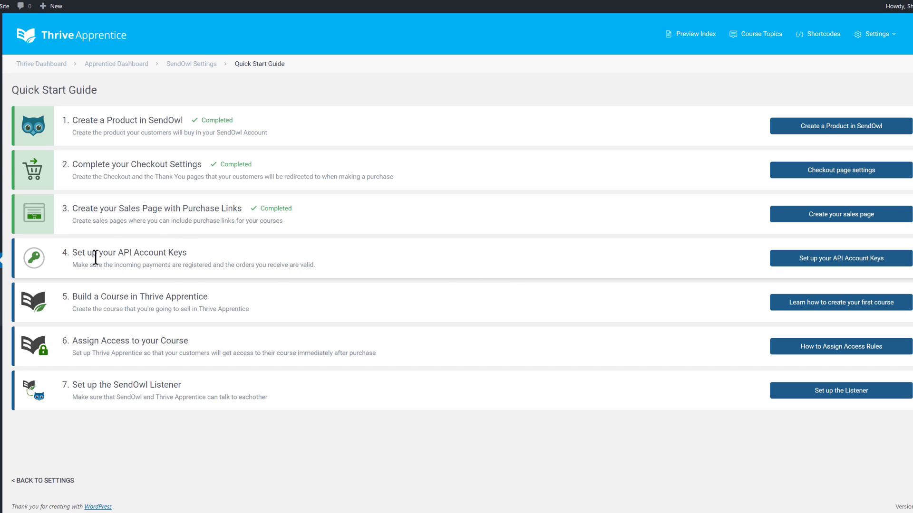
click(799, 267)
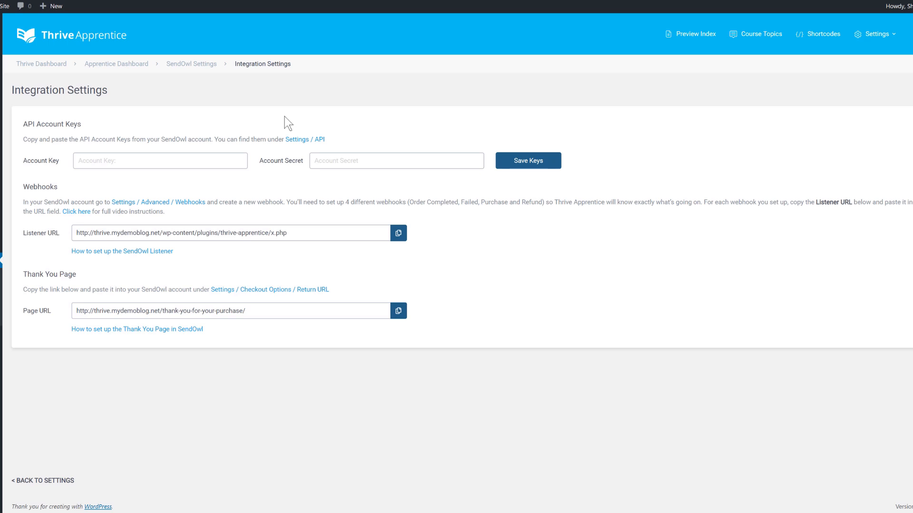
click(108, 160)
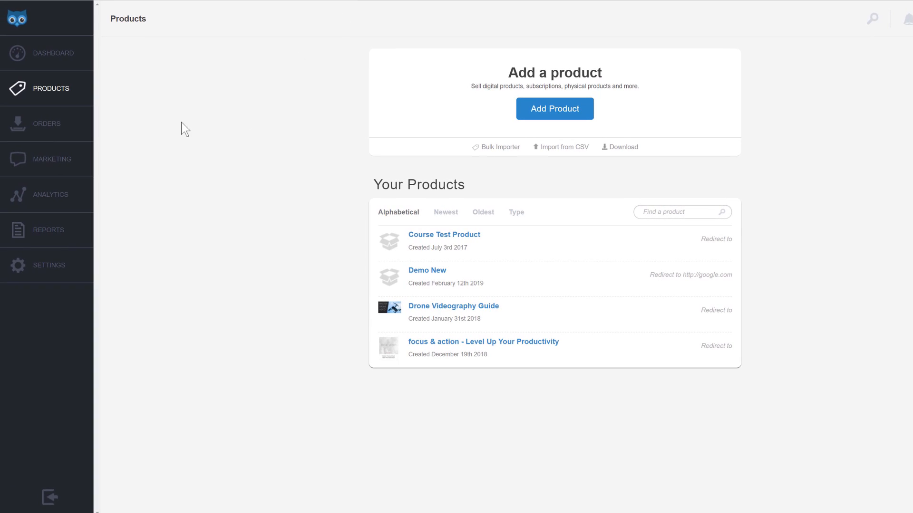
- Switch to SendOwl's API settings, copy the account signing key, then reveal and select its secret for copying
click(80, 269)
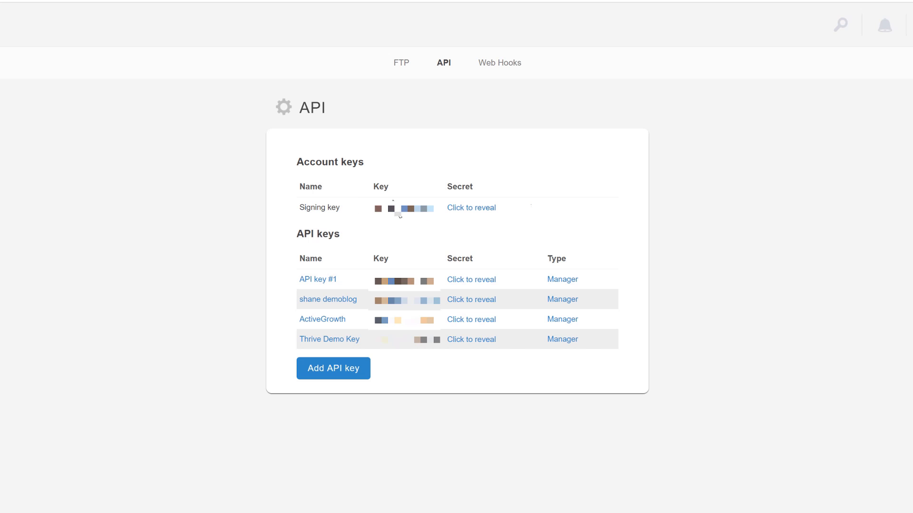
drag(387, 209, 437, 215)
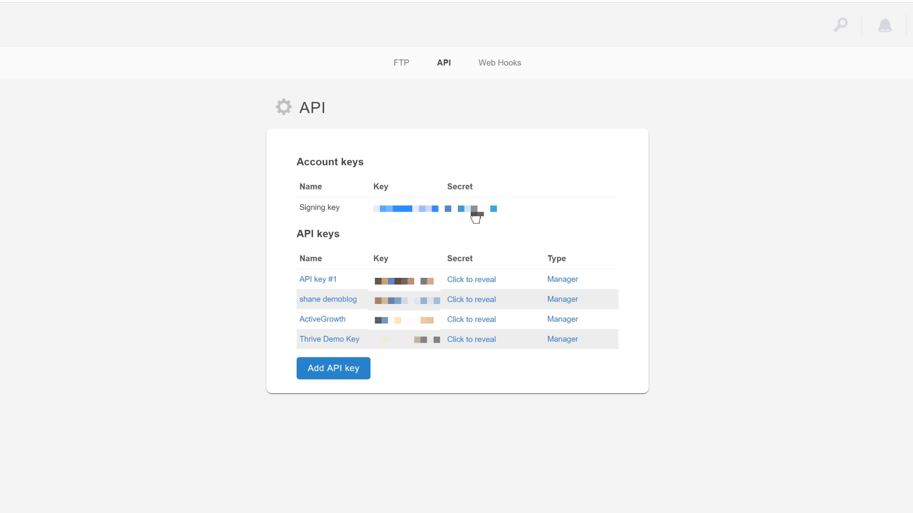
click(472, 228)
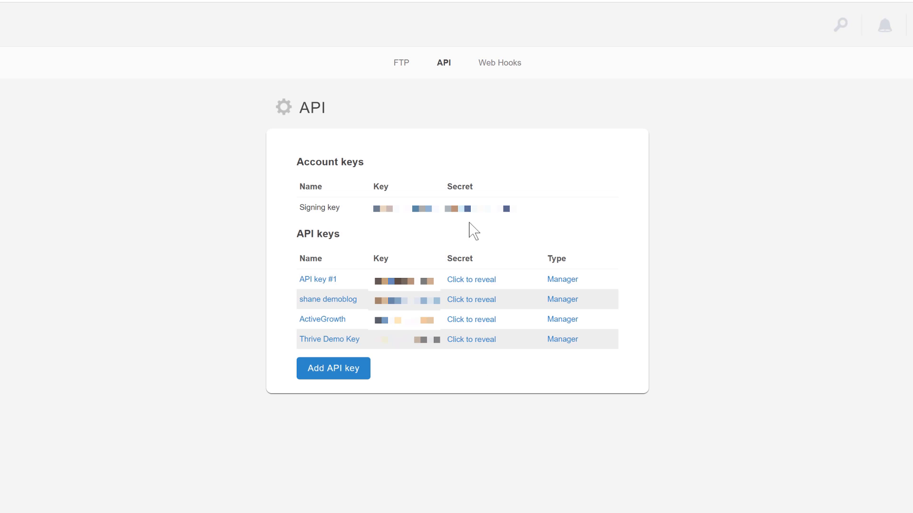
drag(446, 209, 540, 224)
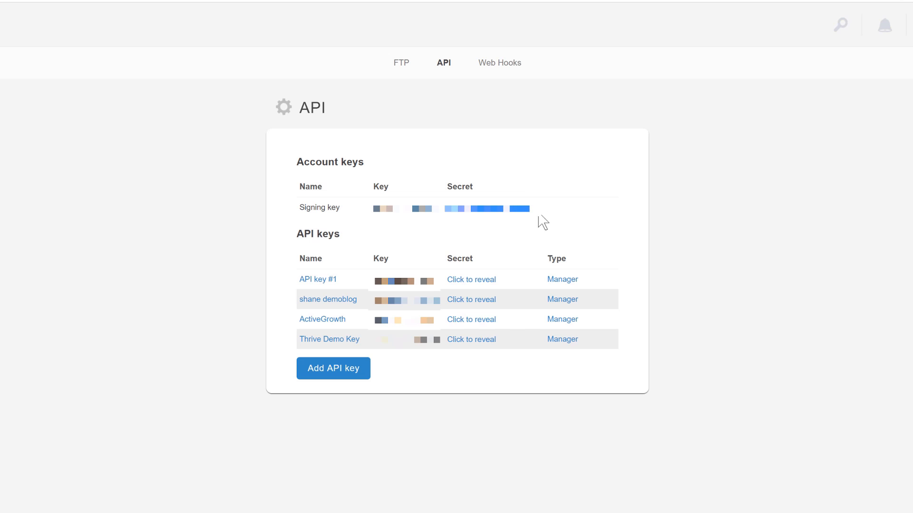
- Switch to Thrive Apprentice, paste the account secret into the integration settings and save the API account keys
click(467, 181)
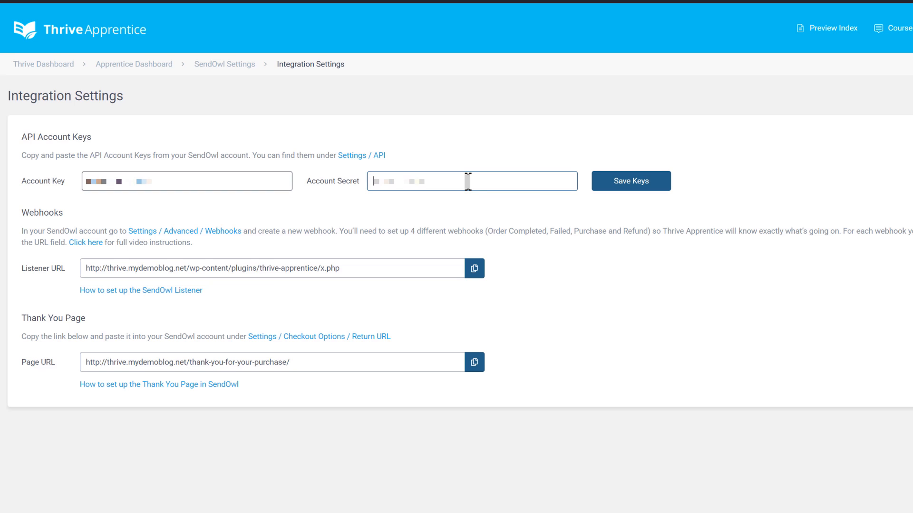
key(ctrl+v)
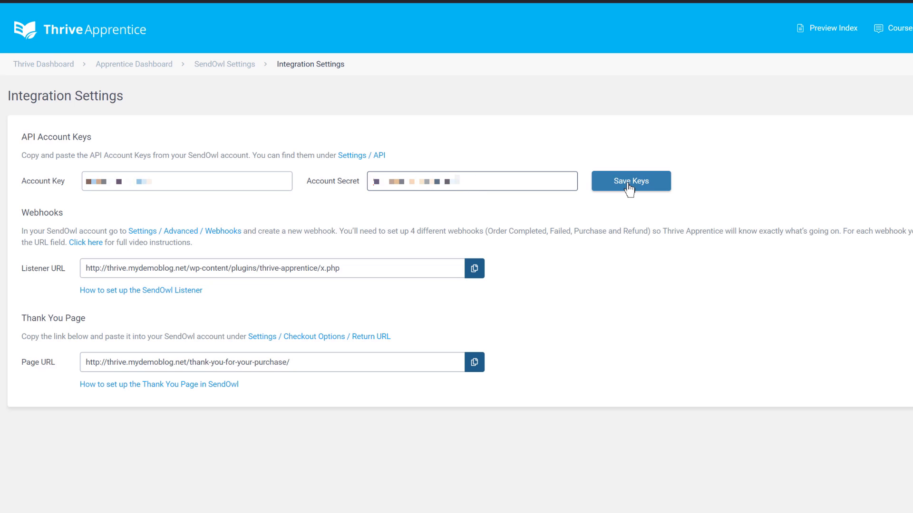
click(628, 187)
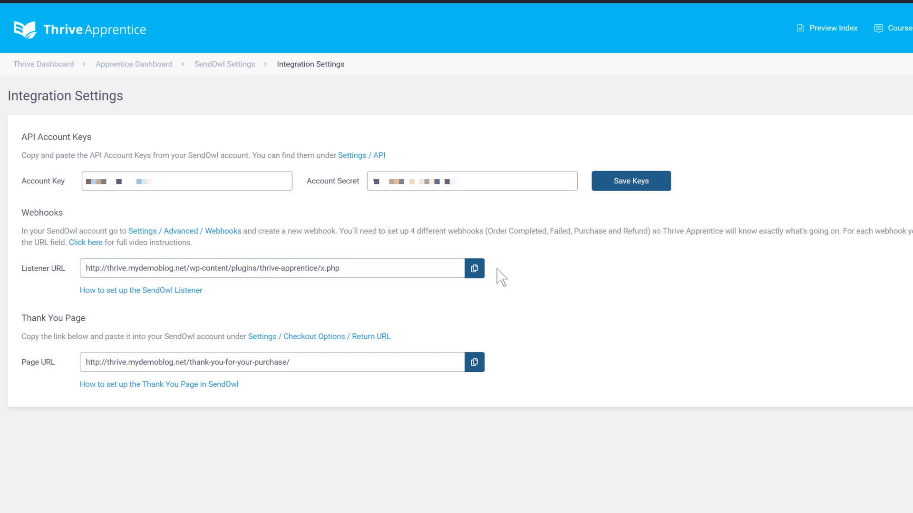
- Copy the Listener URL from the integration settings and open the Web Hooks settings in SendOwl
click(475, 272)
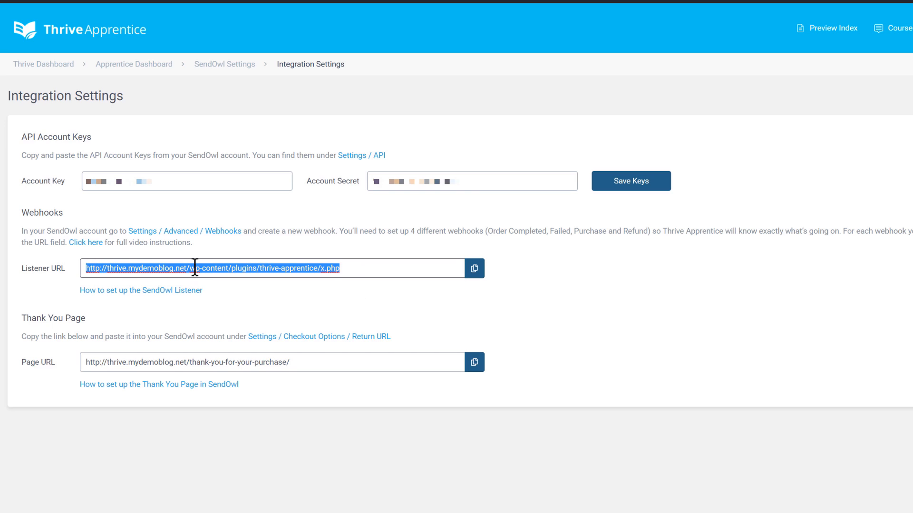
click(476, 272)
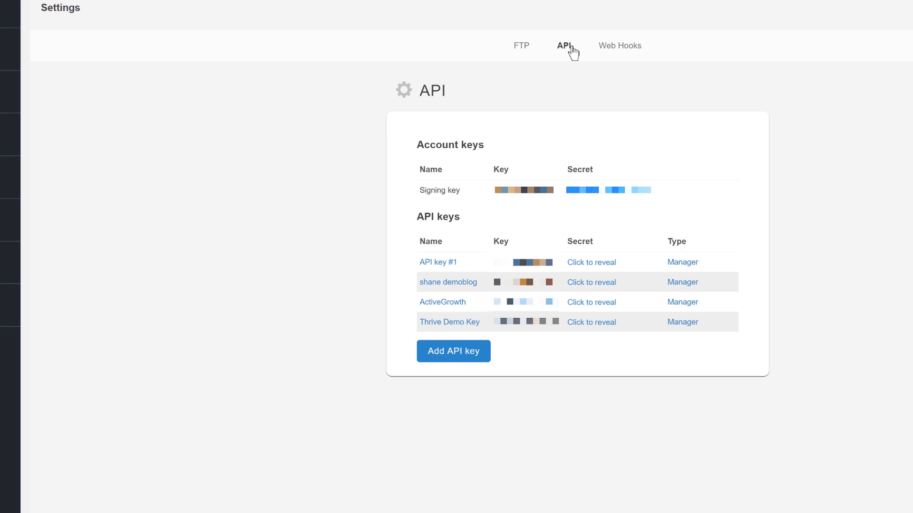
click(607, 50)
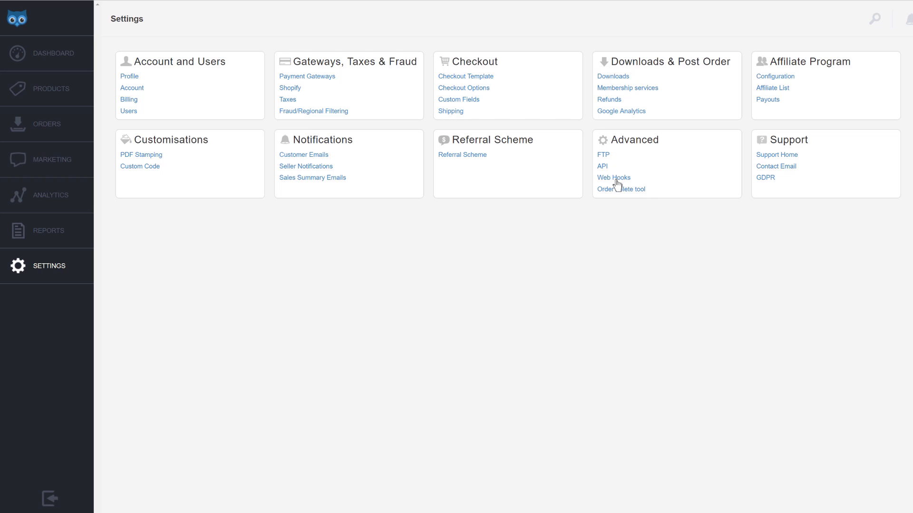
click(615, 180)
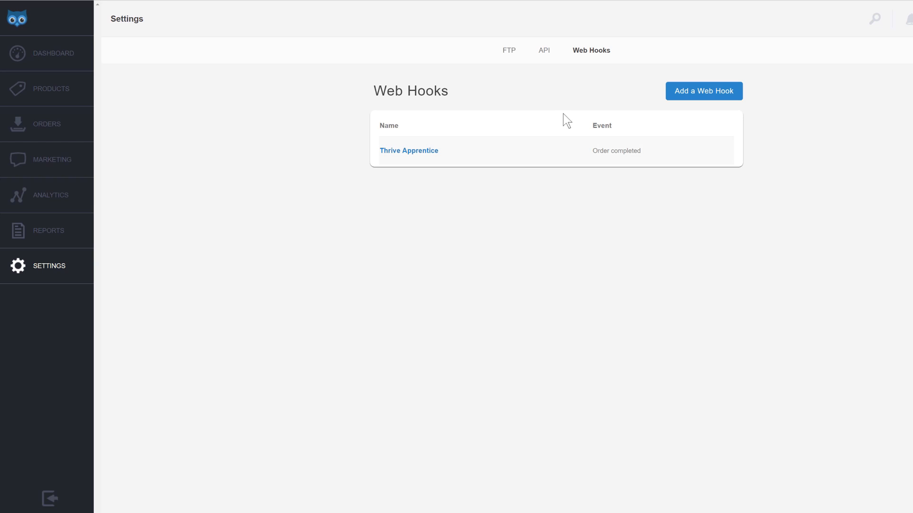
- Create a web hook named "Demo Purchase" with the copied Listener URL and the Order completed event
click(692, 94)
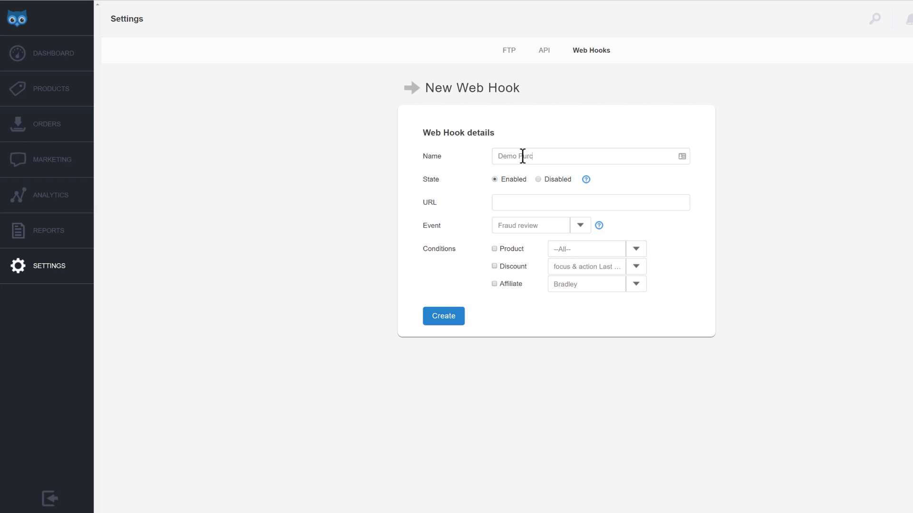
click(510, 200)
key(ctrl+v)
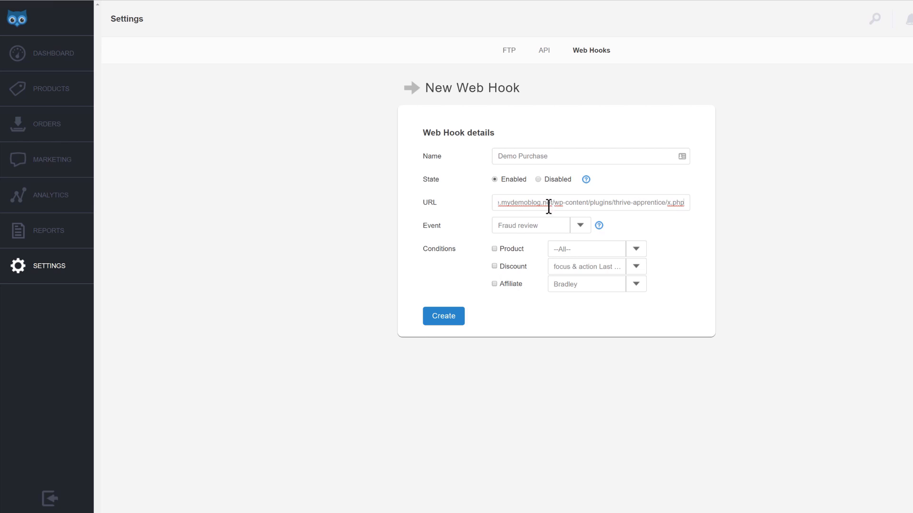
click(580, 228)
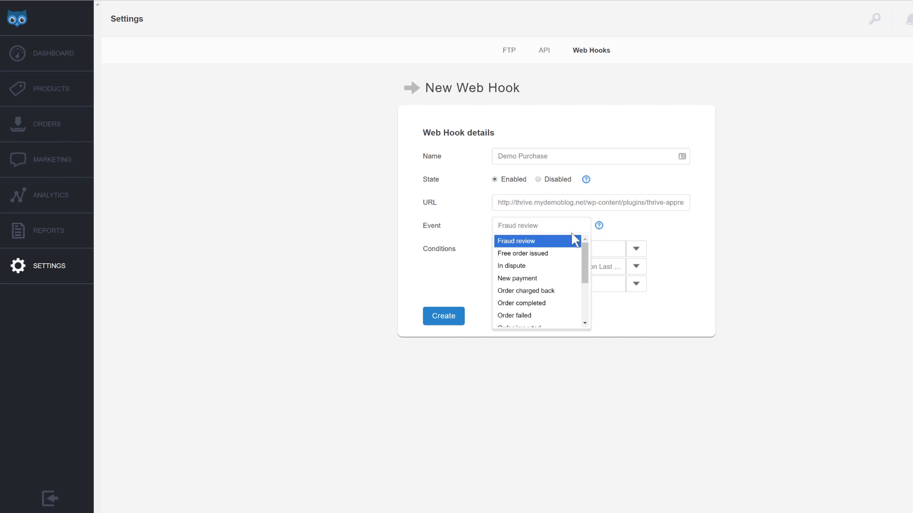
scroll(559, 263, down, 3)
scroll(559, 264, up, 2)
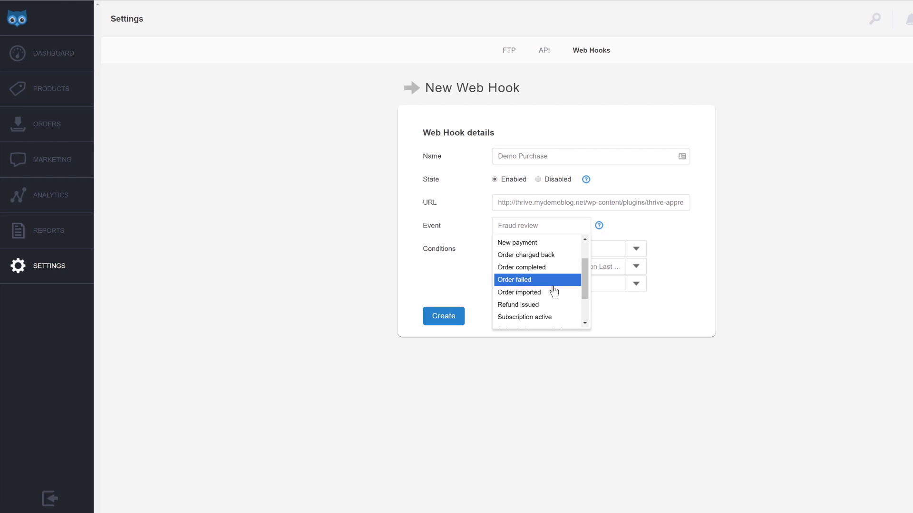
click(552, 268)
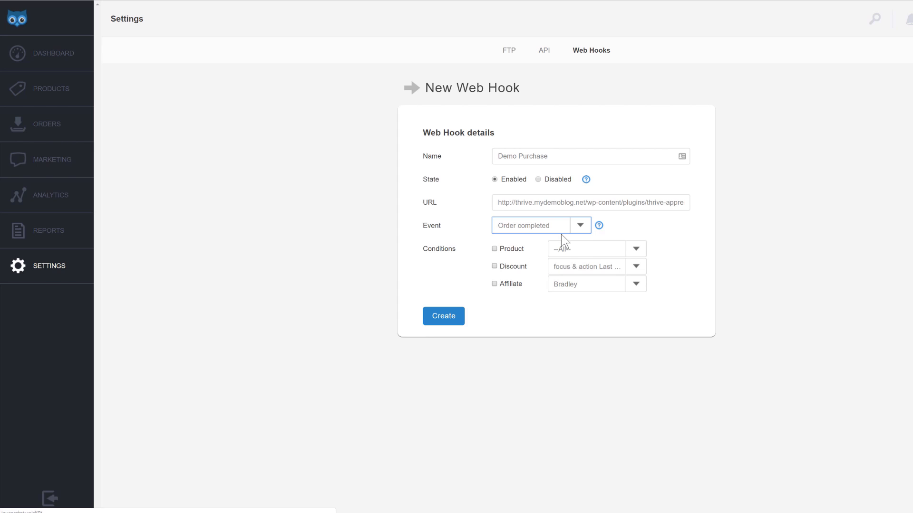
click(518, 328)
click(444, 320)
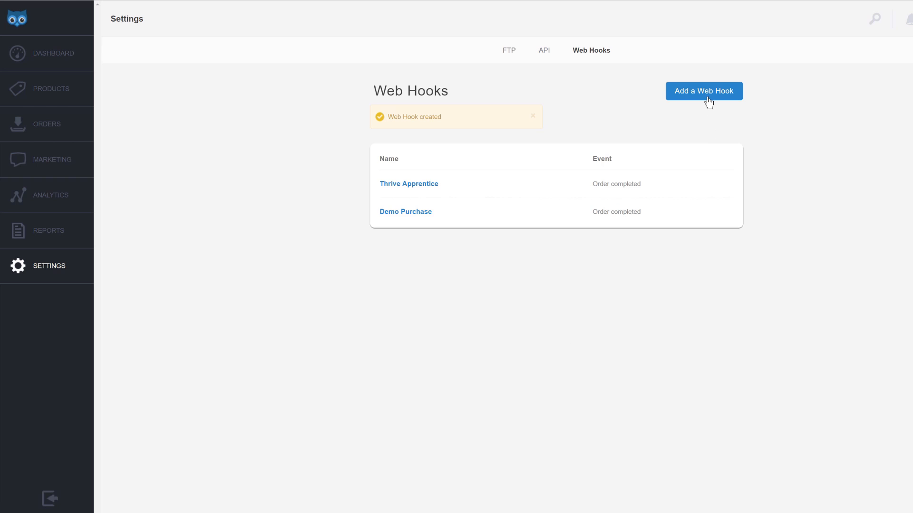
- Create a web hook named "Demo Refund" with the copied Listener URL and the Refund issued event
click(698, 101)
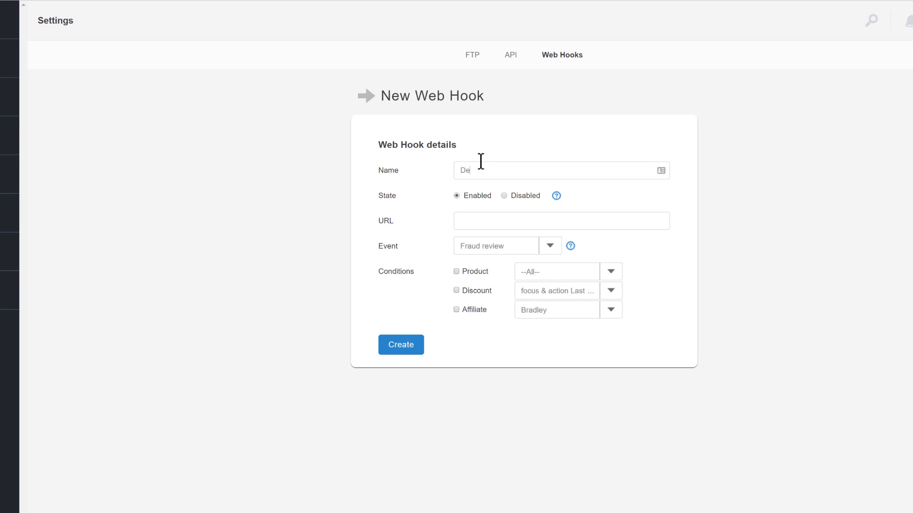
click(481, 161)
text(Demo Refund)
click(475, 218)
key(ctrl+v)
click(550, 250)
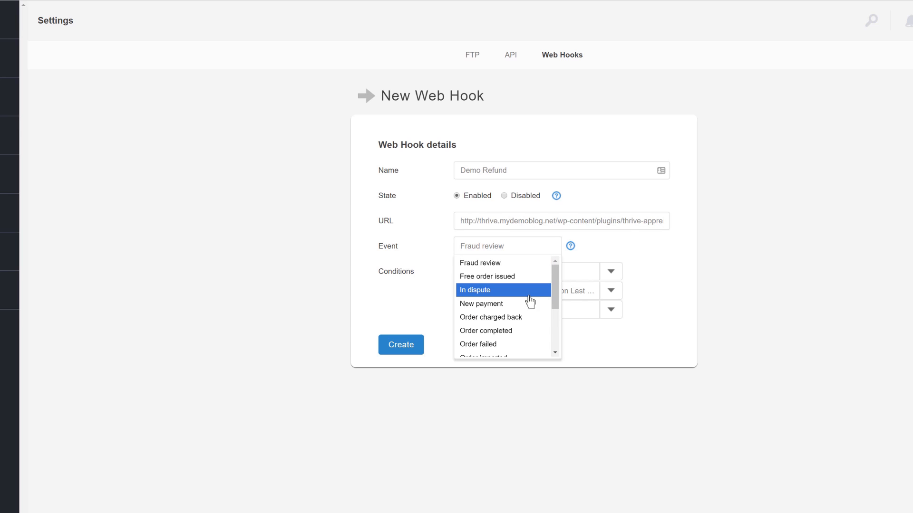
scroll(525, 306, down, 4)
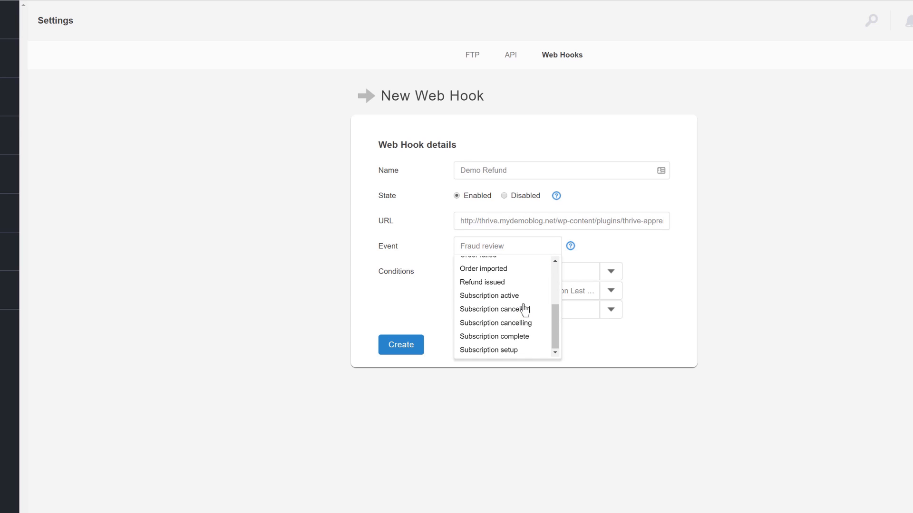
click(504, 283)
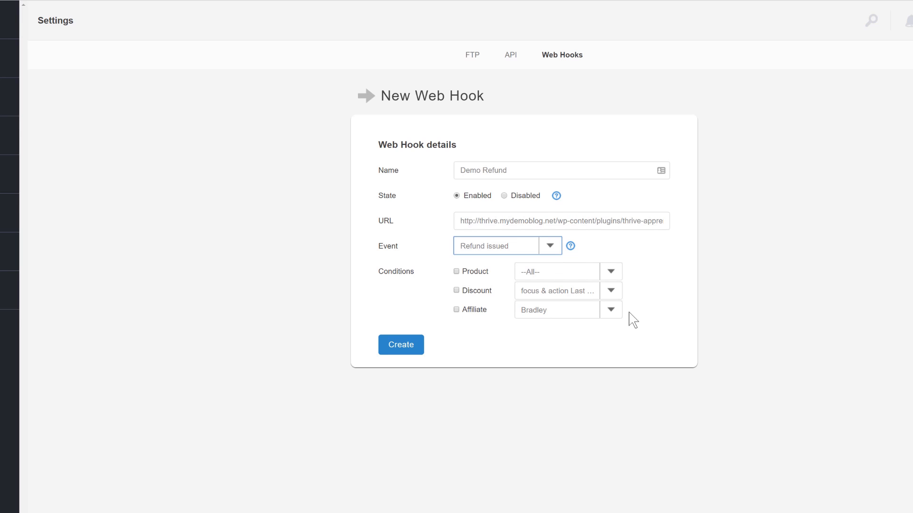
click(382, 352)
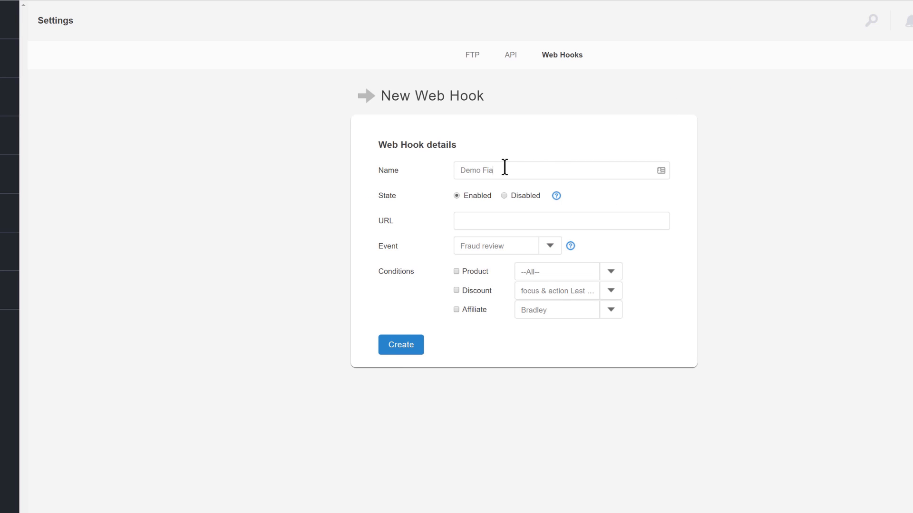
- Create a web hook named "Demo Failed" with the copied Listener URL and the Order failed event
click(497, 221)
key(ctrl+v)
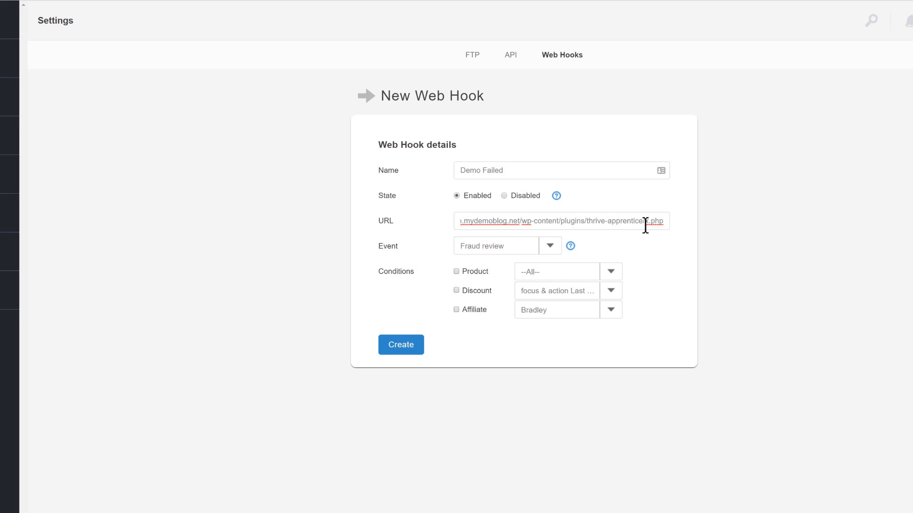
click(550, 246)
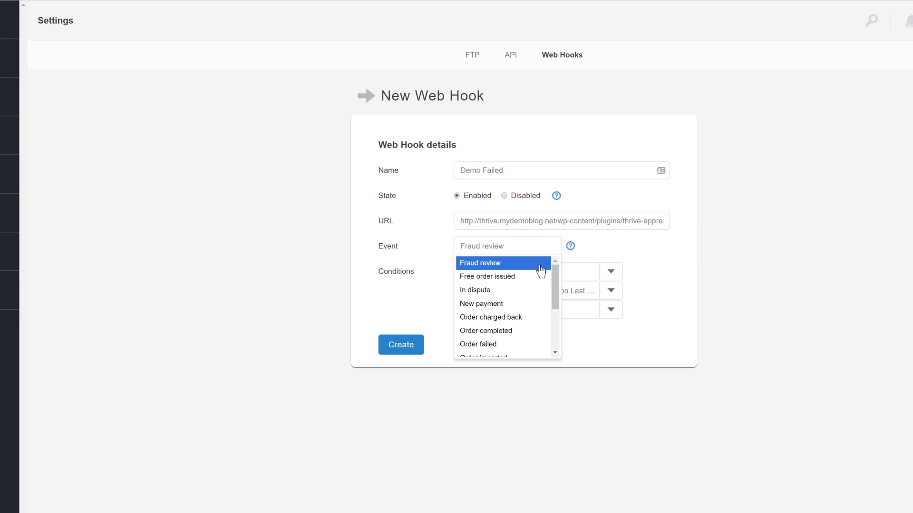
scroll(528, 289, down, 2)
click(499, 292)
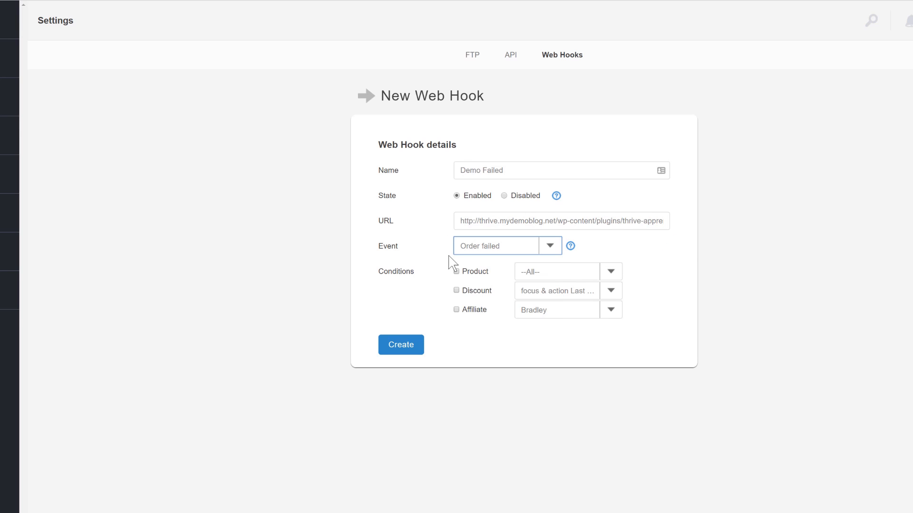
click(409, 347)
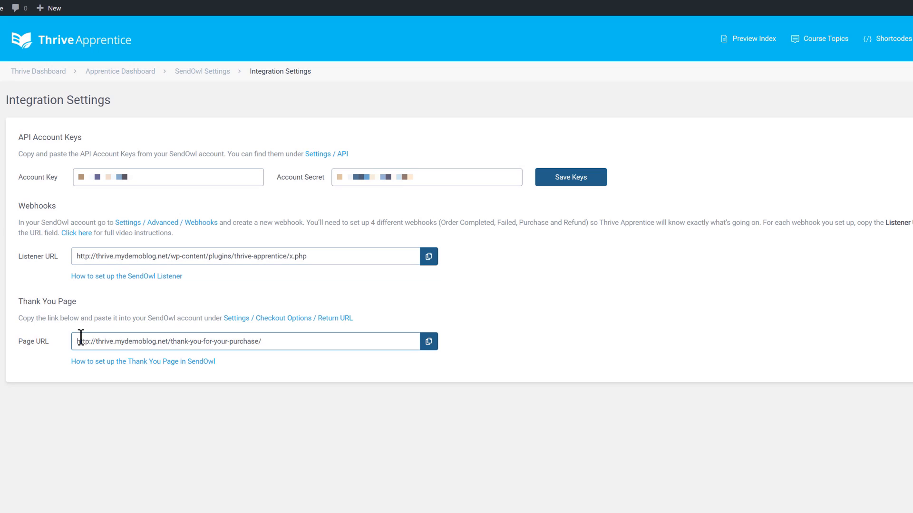
- Copy Thrive Apprentice's thank-you Page URL and save it as the external post-payment Return URL in SendOwl's checkout options
click(429, 342)
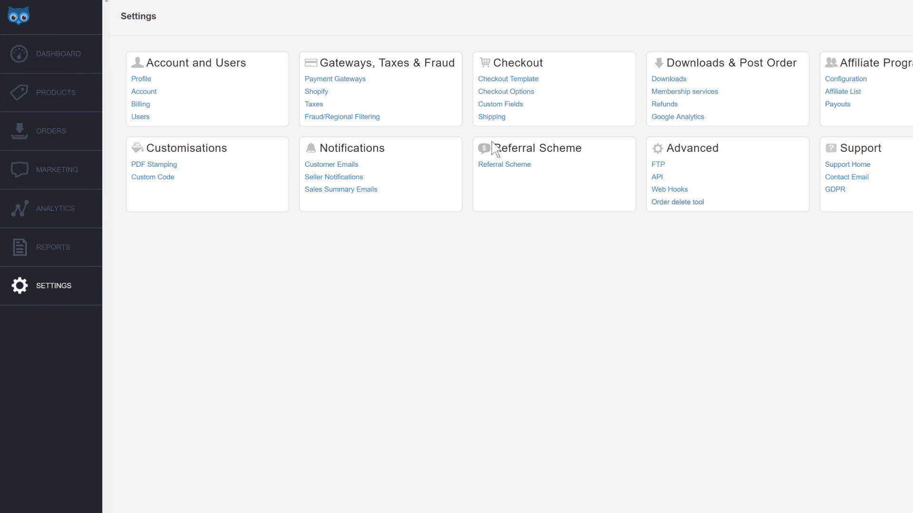
click(529, 95)
scroll(482, 453, down, 5)
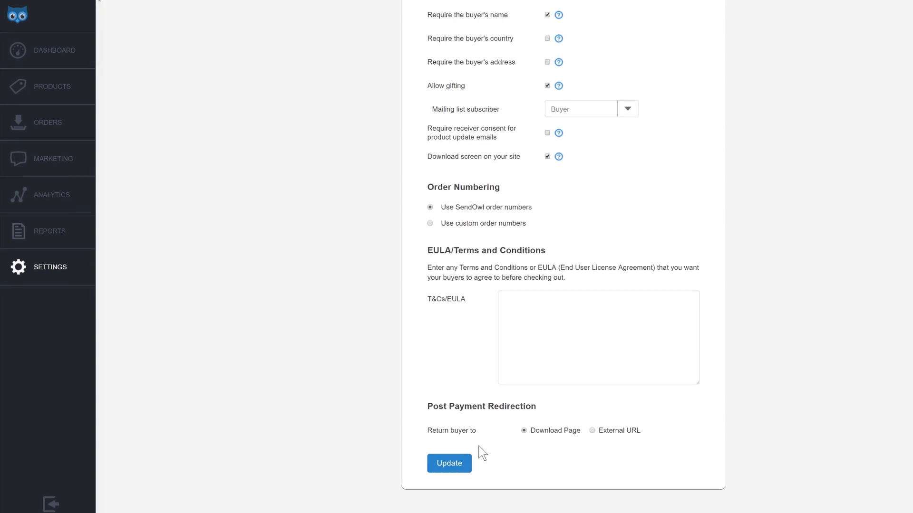
click(581, 422)
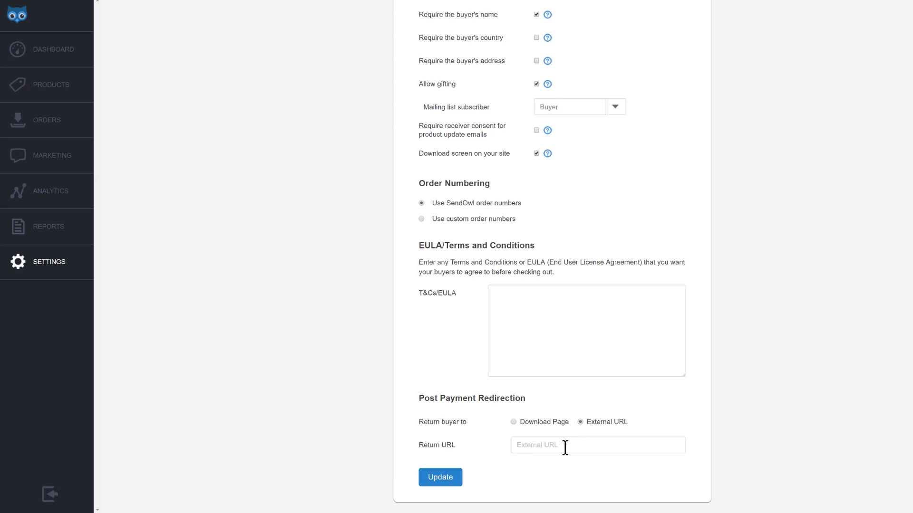
key(ctrl+v)
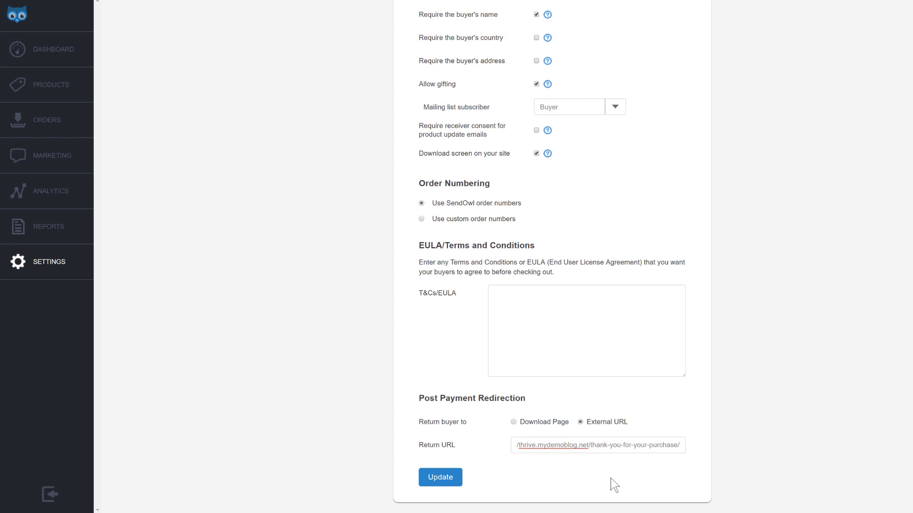
click(424, 483)
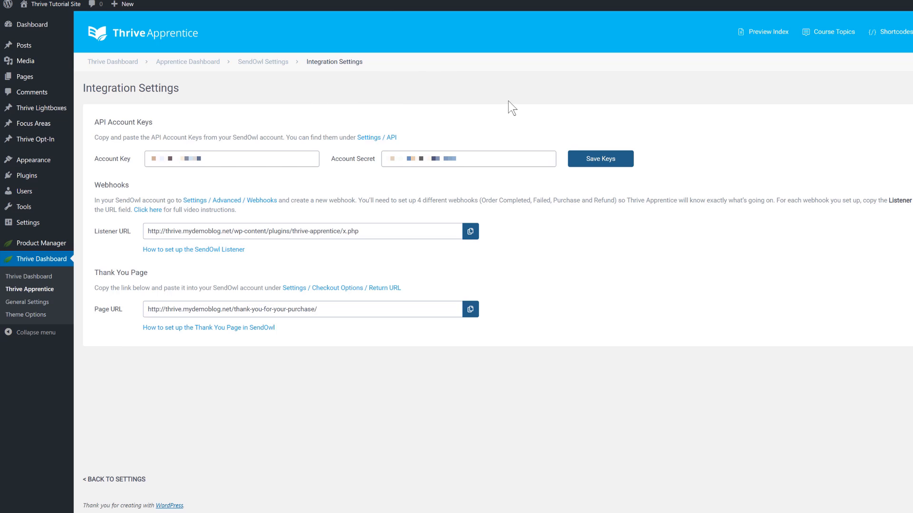
- Open Thrive Apprentice's Quick Start Guide and review the tasks for building a course and assigning access to it
click(265, 70)
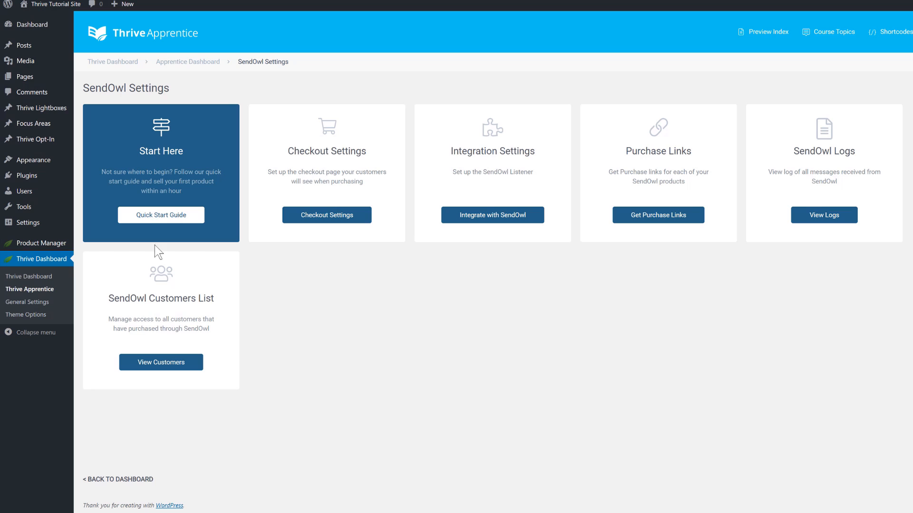
click(151, 218)
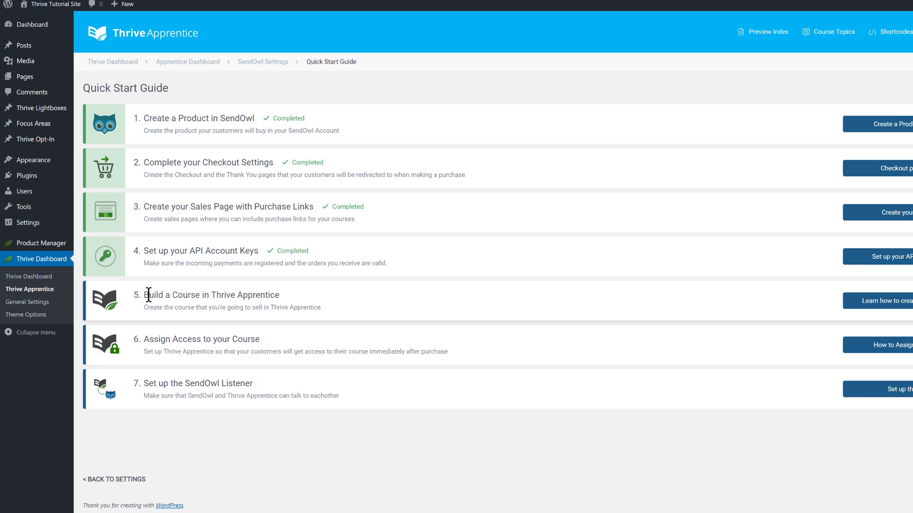
drag(148, 294, 299, 301)
click(296, 295)
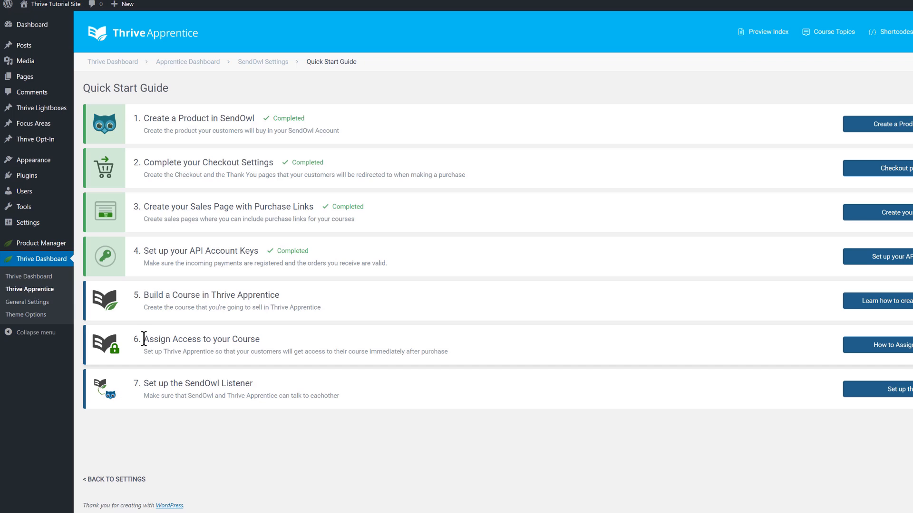
drag(143, 339, 309, 340)
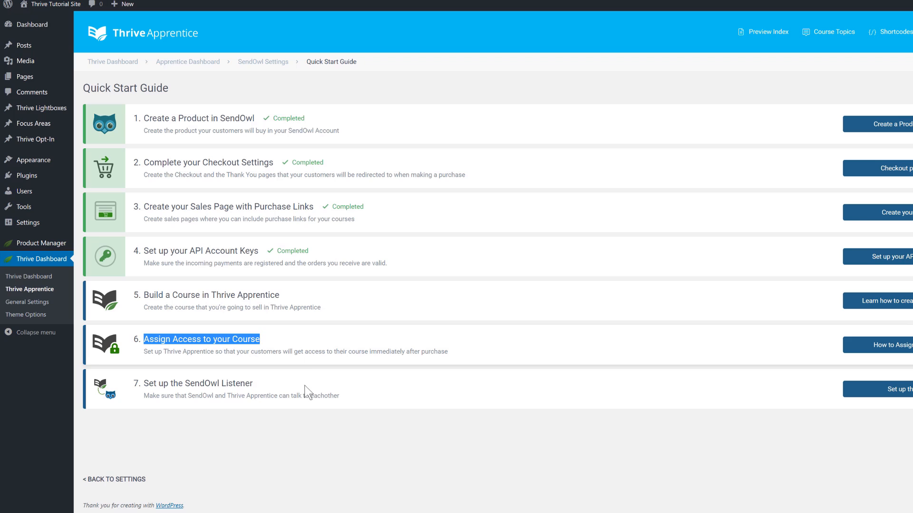
click(281, 352)
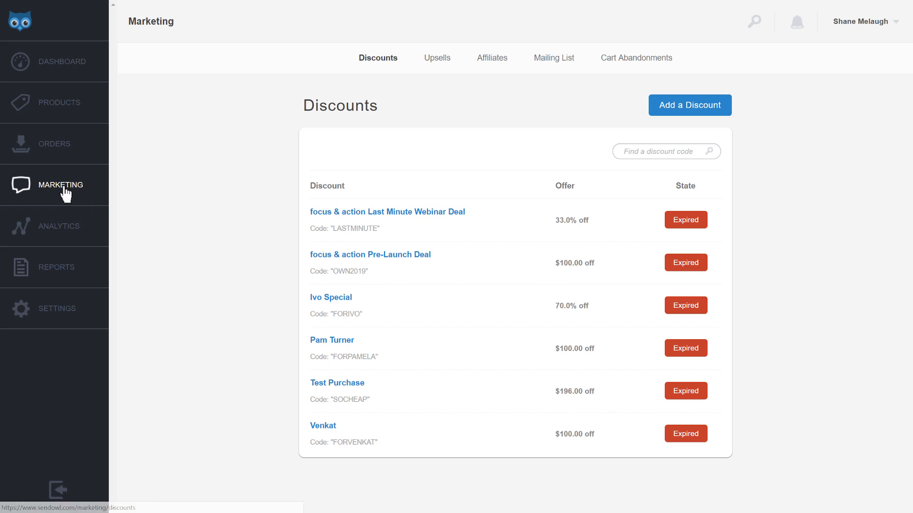
- View SendOwl's ActiveCampaign mailing list settings and pick ActiveGrowth from the available lists
click(558, 62)
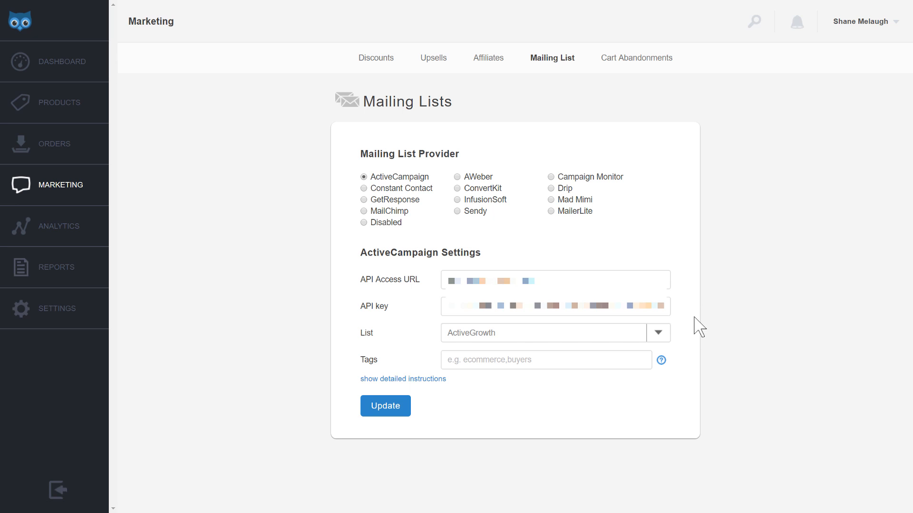
click(661, 338)
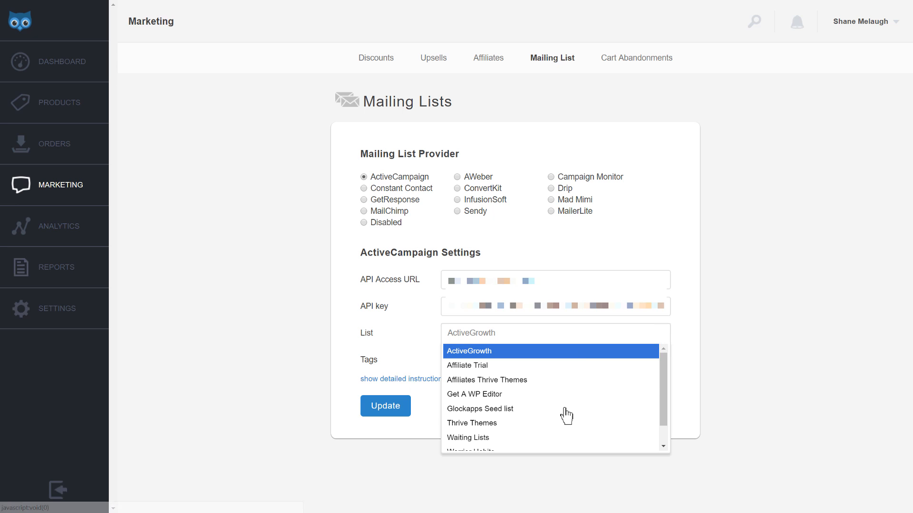
click(565, 354)
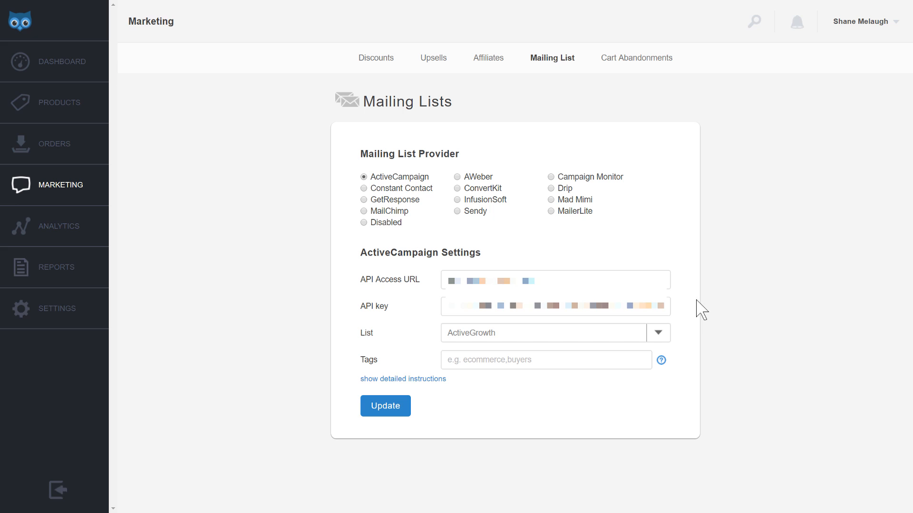
- Set the Demo New product's mailing list to ActiveGrowth and its mailing list tag to "customer: demo new" in the advanced options
click(67, 110)
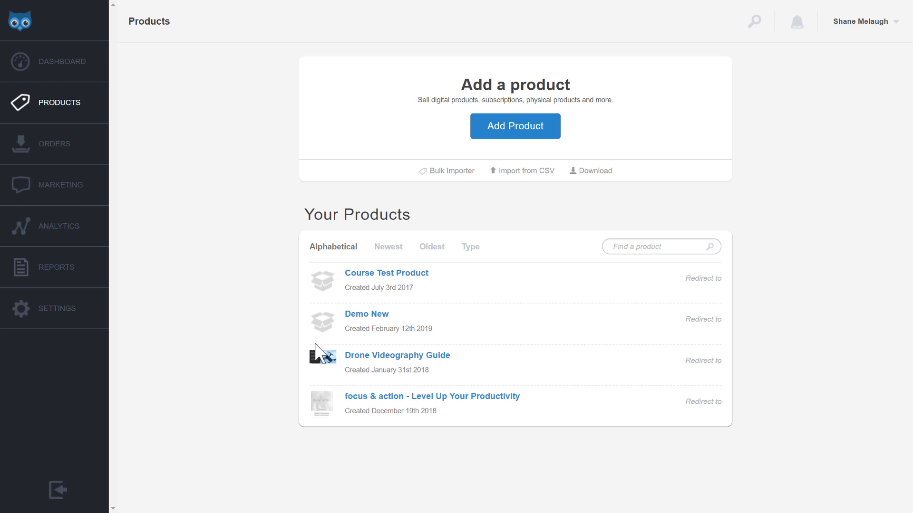
click(379, 315)
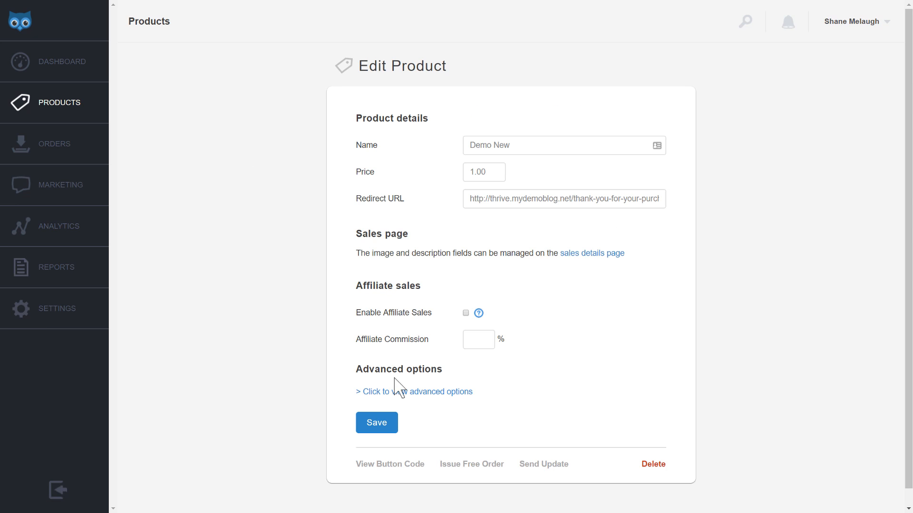
click(360, 392)
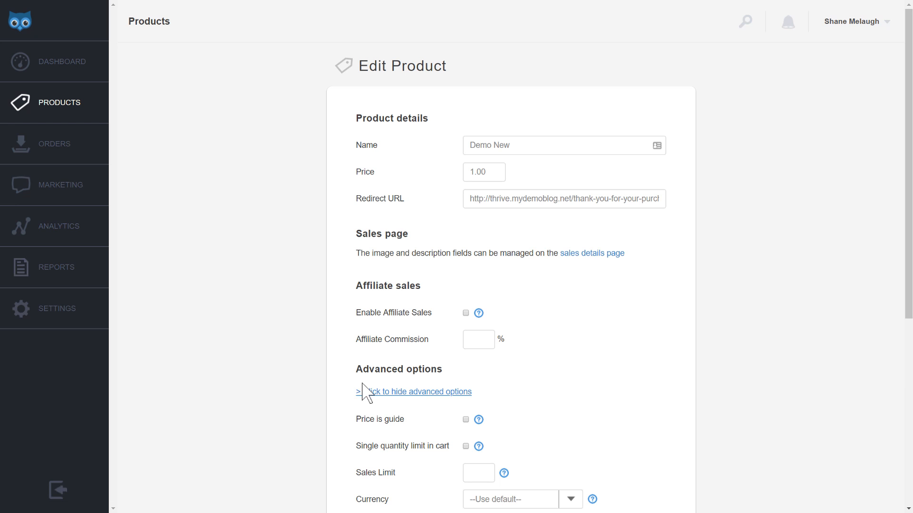
scroll(332, 357, down, 6)
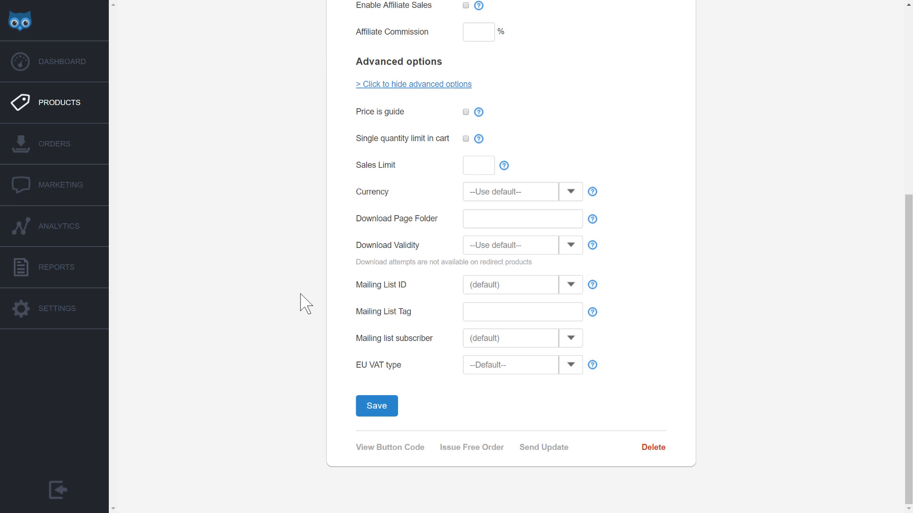
scroll(309, 311, up, 1)
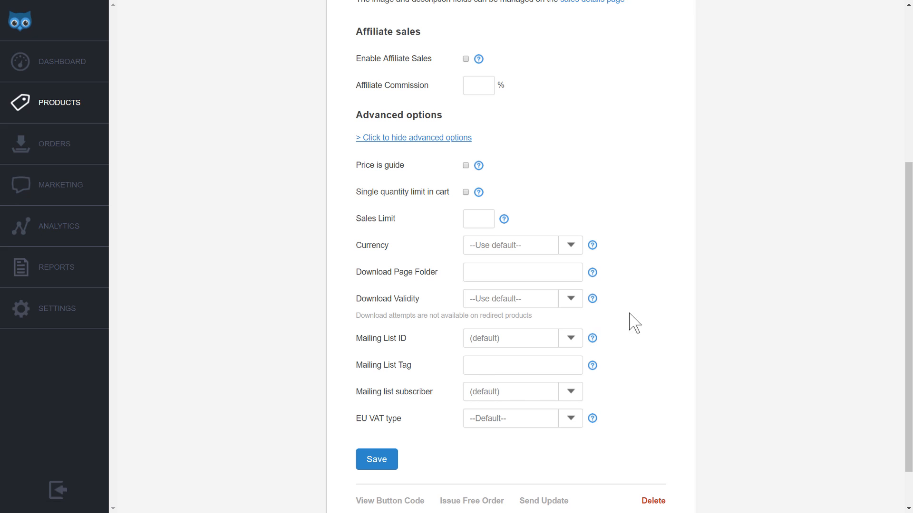
click(570, 339)
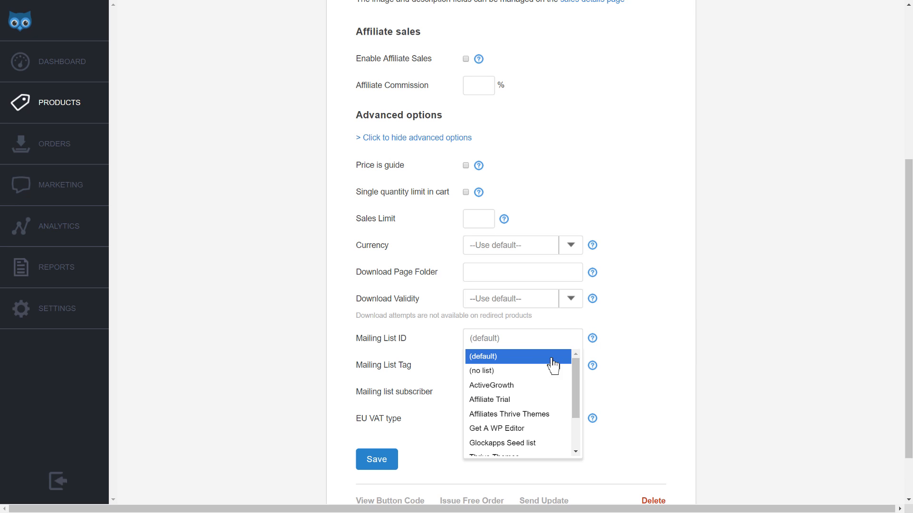
click(530, 386)
click(500, 366)
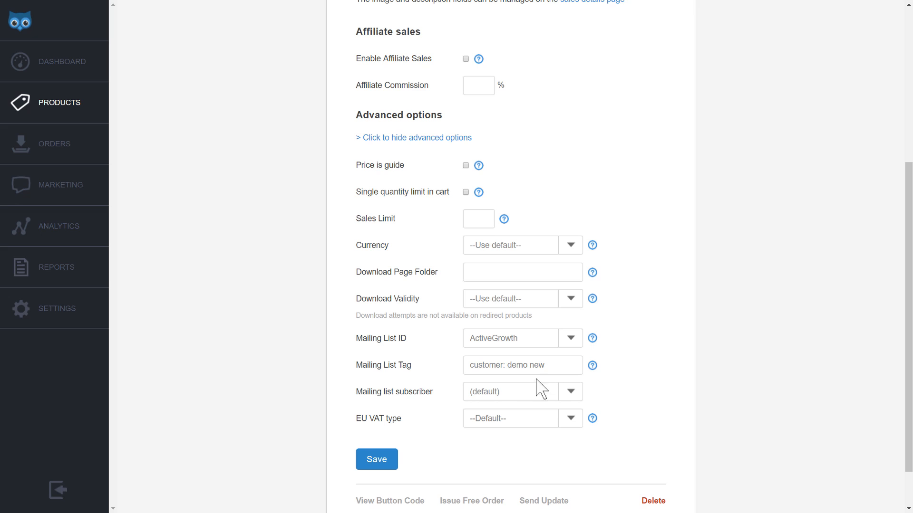
drag(503, 366, 407, 377)
click(453, 365)
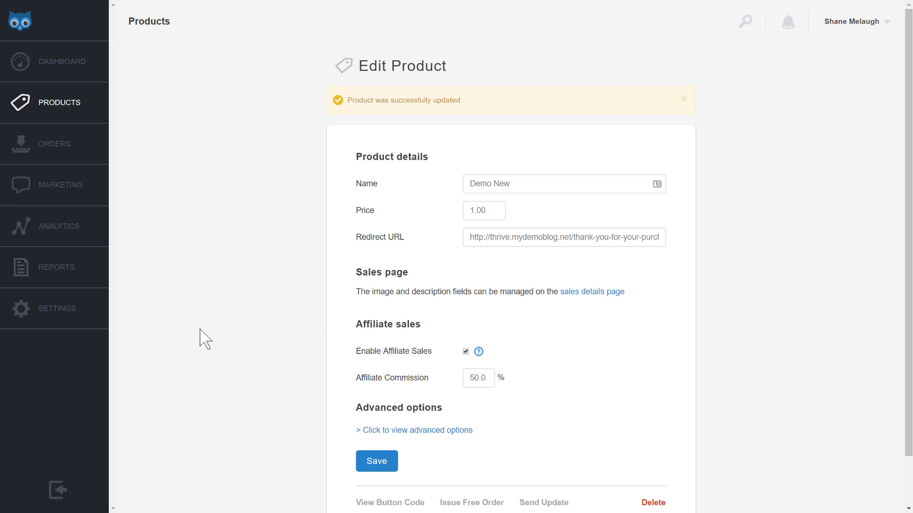
- Review the payment gateway configuration and the EU tax rule, and return to the settings overview
click(69, 322)
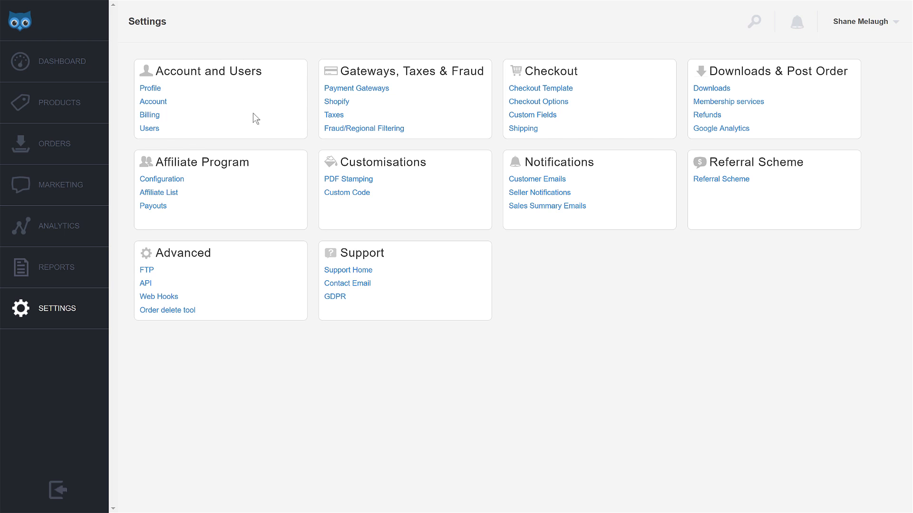
click(354, 90)
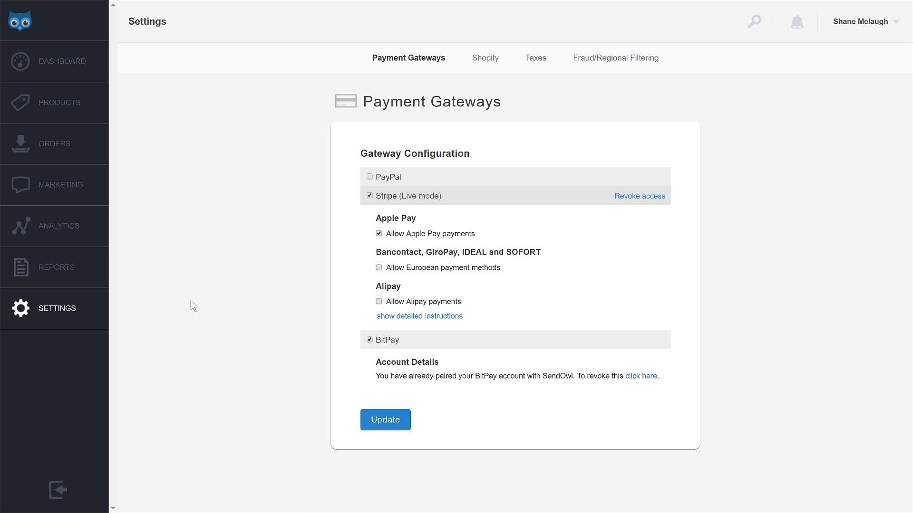
click(540, 62)
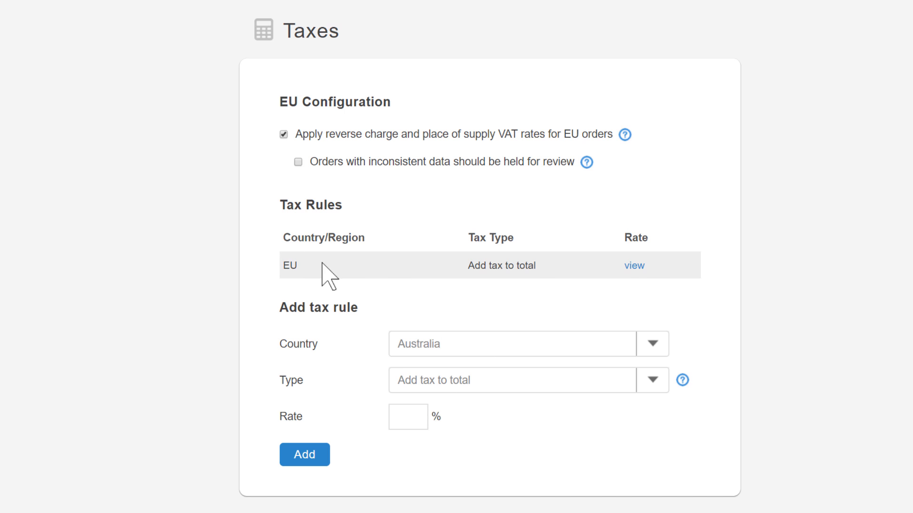
drag(281, 265, 530, 272)
click(518, 257)
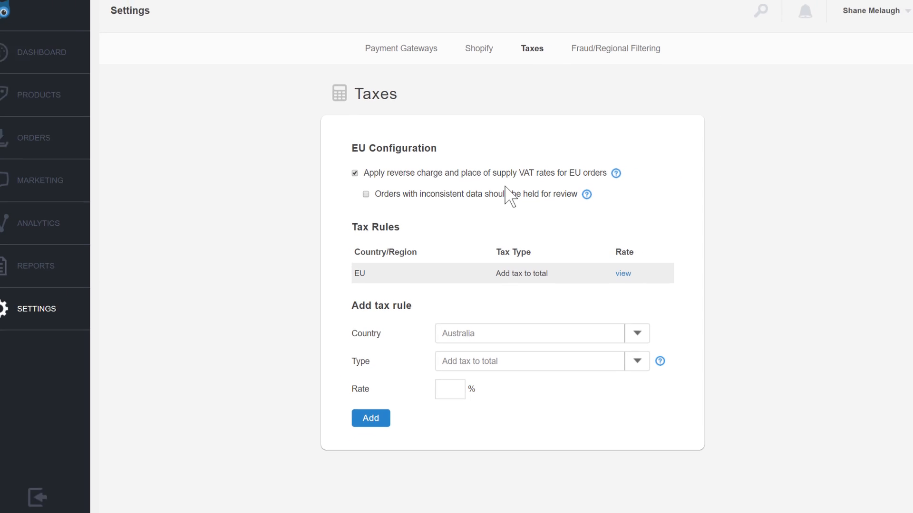
click(68, 318)
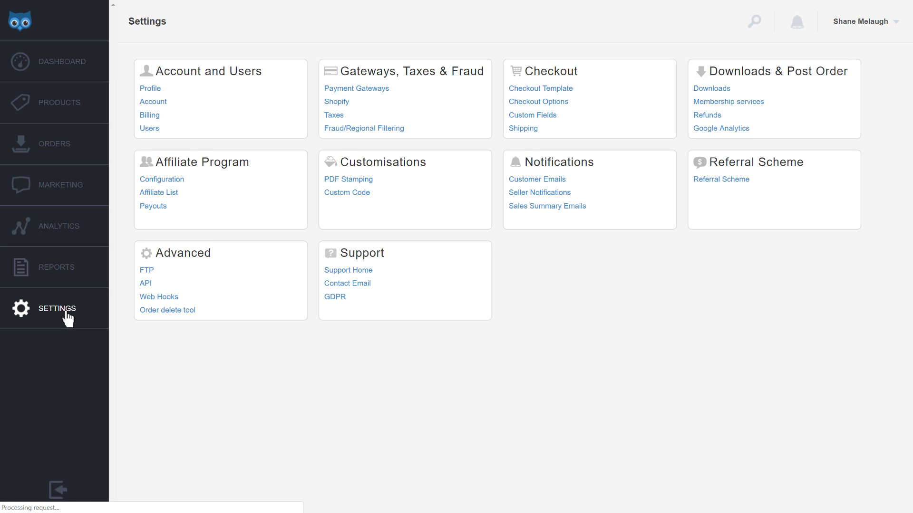
- View the checkout templates, copy the Demo New product's quick-sell link and inspect its checkout page, including the discount field
click(550, 94)
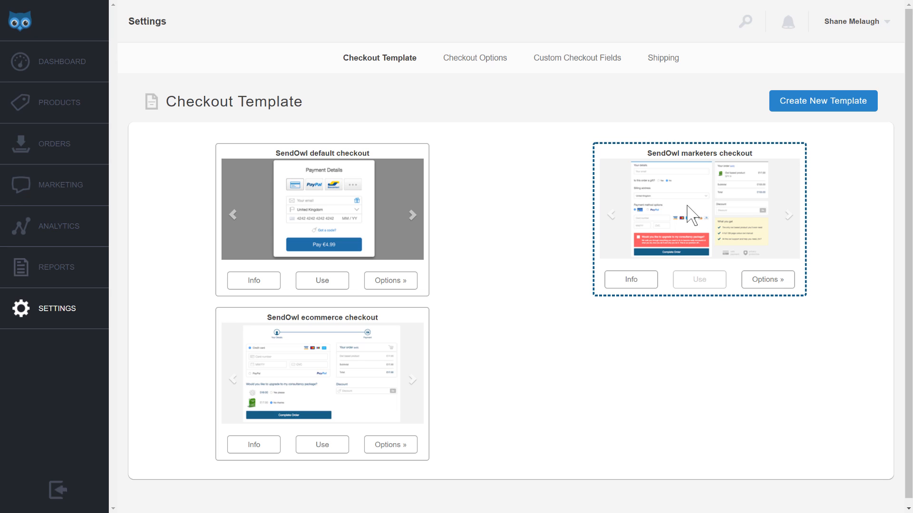
click(71, 107)
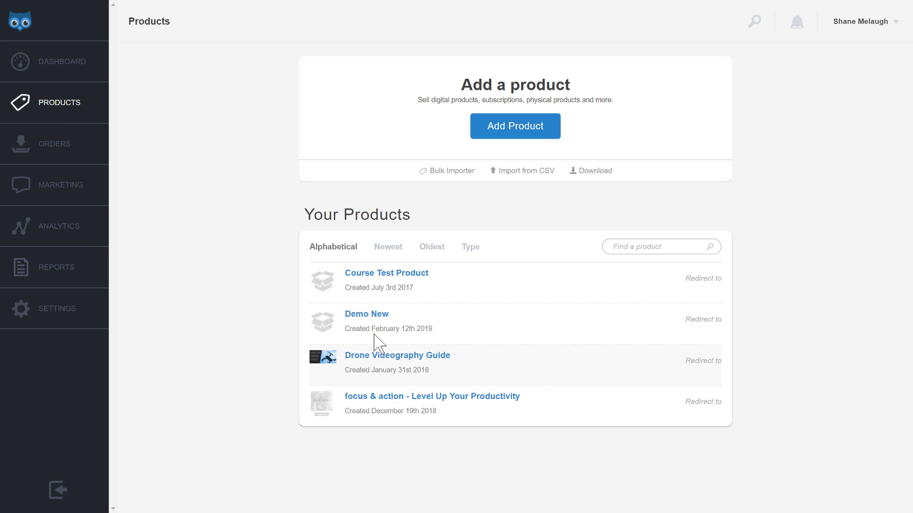
click(369, 314)
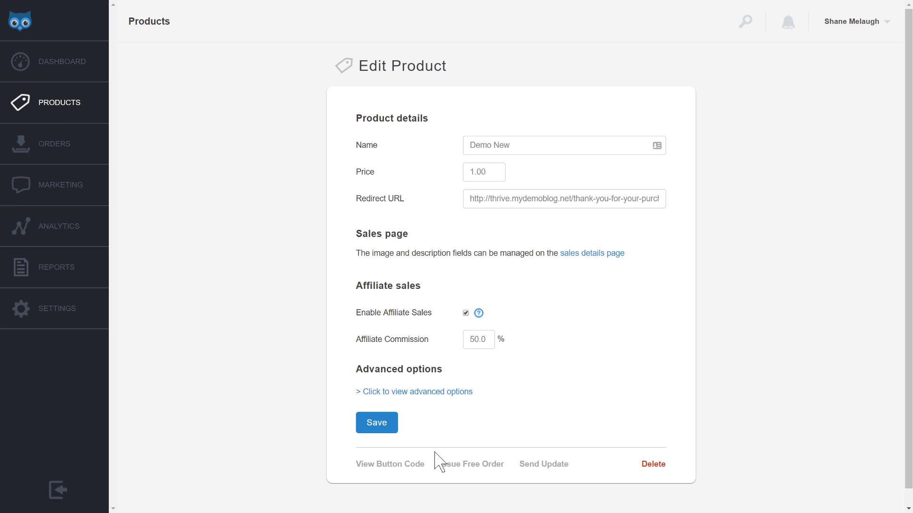
click(391, 464)
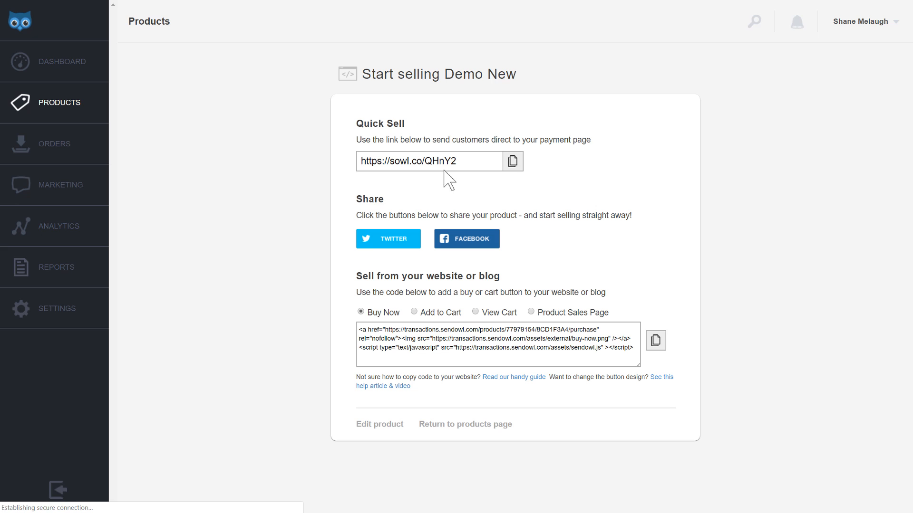
click(513, 161)
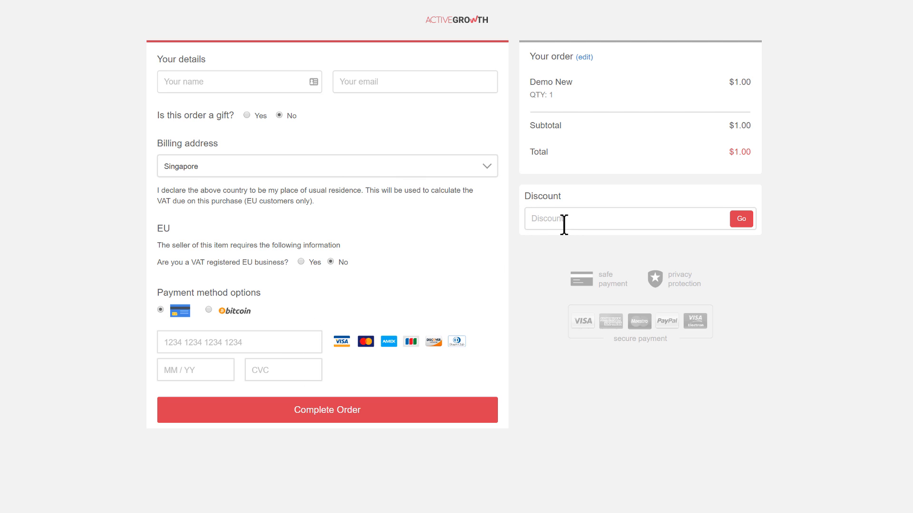
click(547, 219)
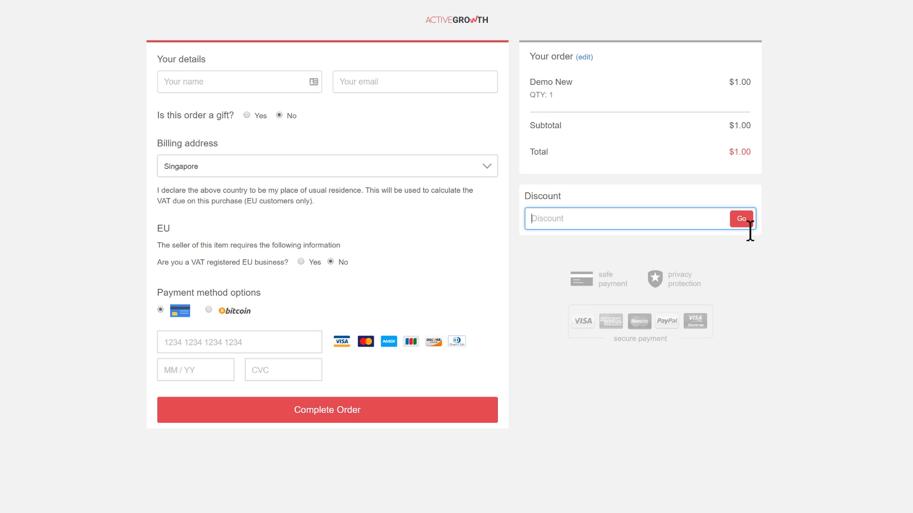
click(789, 263)
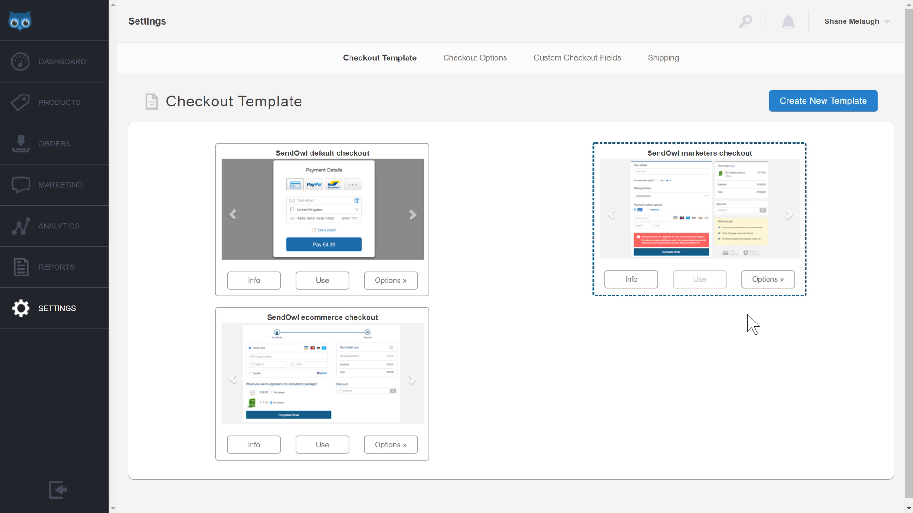
- View the configuration options of the SendOwl marketers checkout template and close them without updating
click(763, 284)
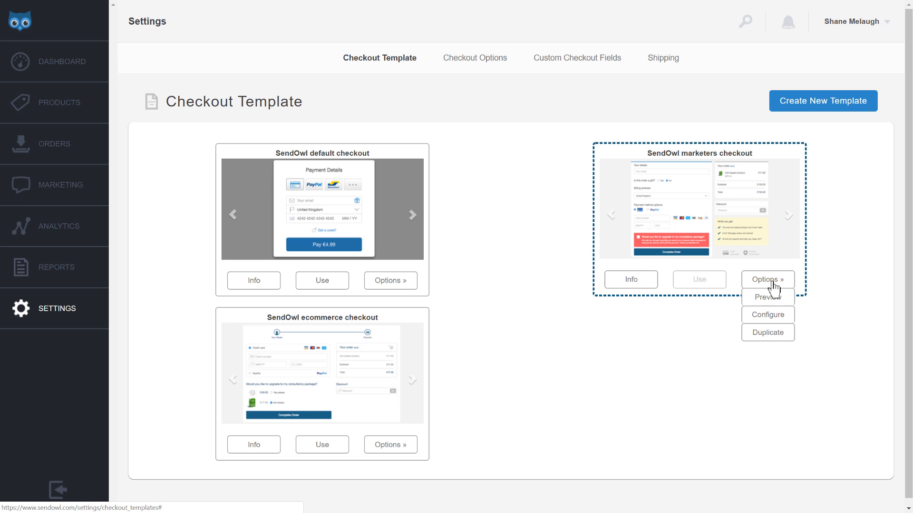
click(776, 321)
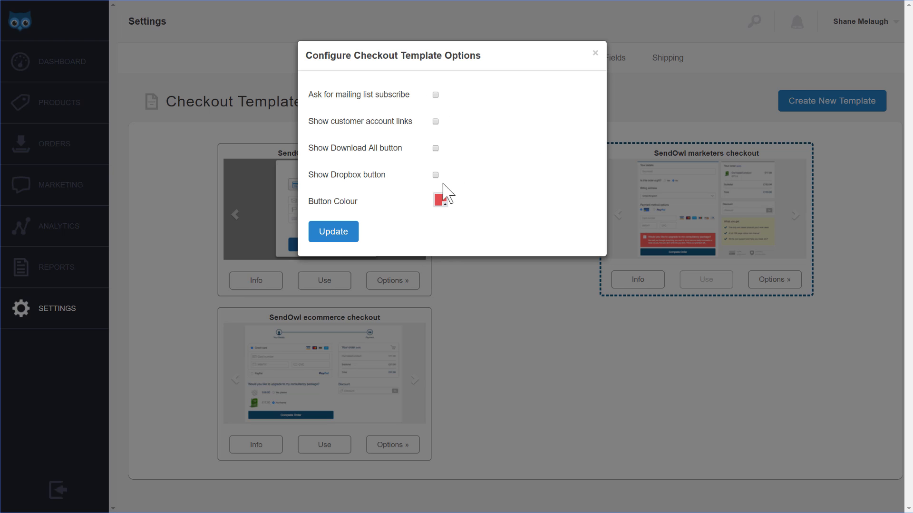
click(594, 53)
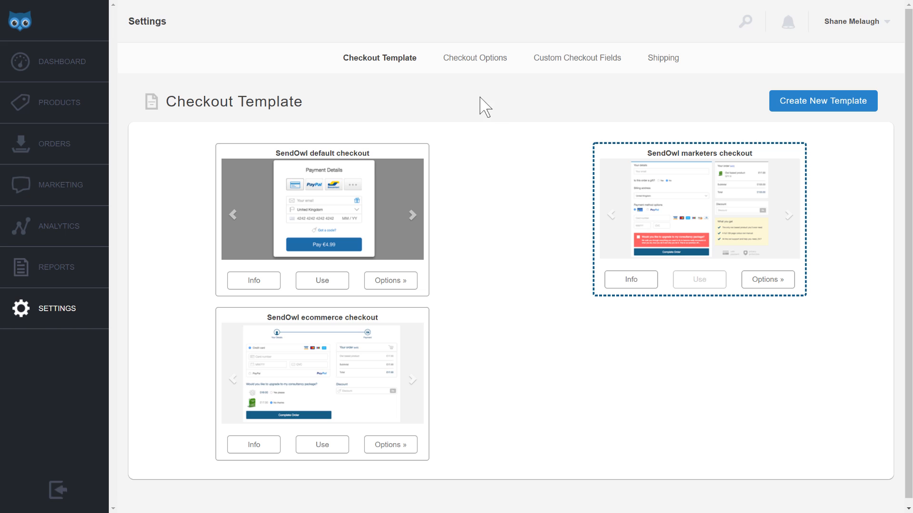
- Review the checkout options, including the logo, the buyer's name requirement and the mailing list subscriber choices
click(475, 70)
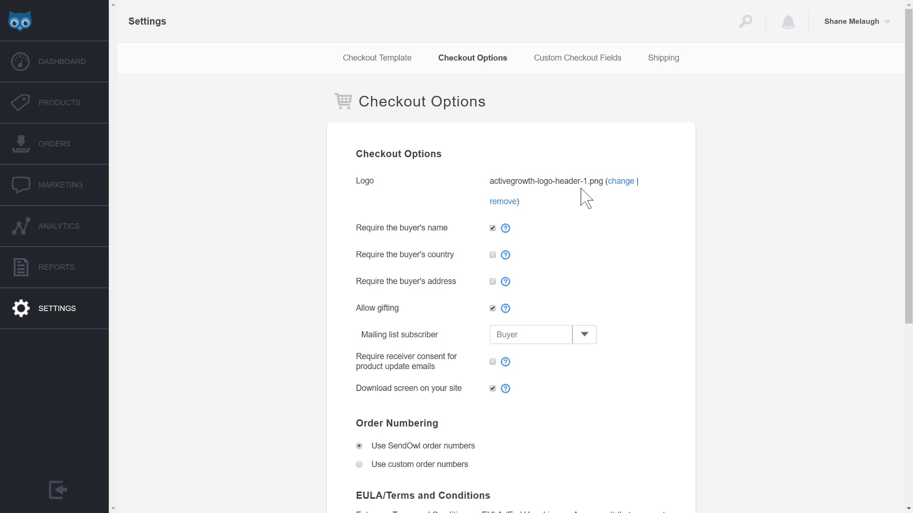
scroll(489, 203, down, 2)
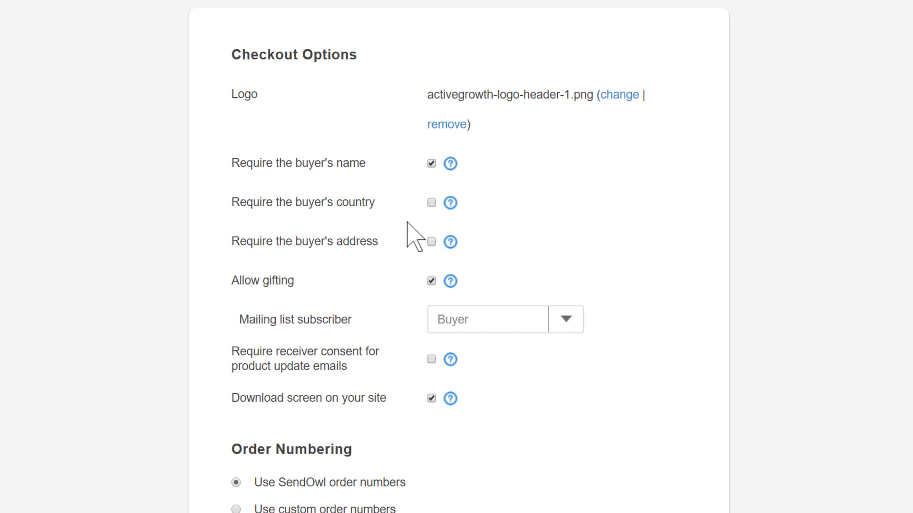
click(430, 161)
click(559, 323)
click(459, 349)
- Turn on the receiver consent requirement for product update emails, and turn it off again
drag(232, 353, 359, 373)
click(432, 359)
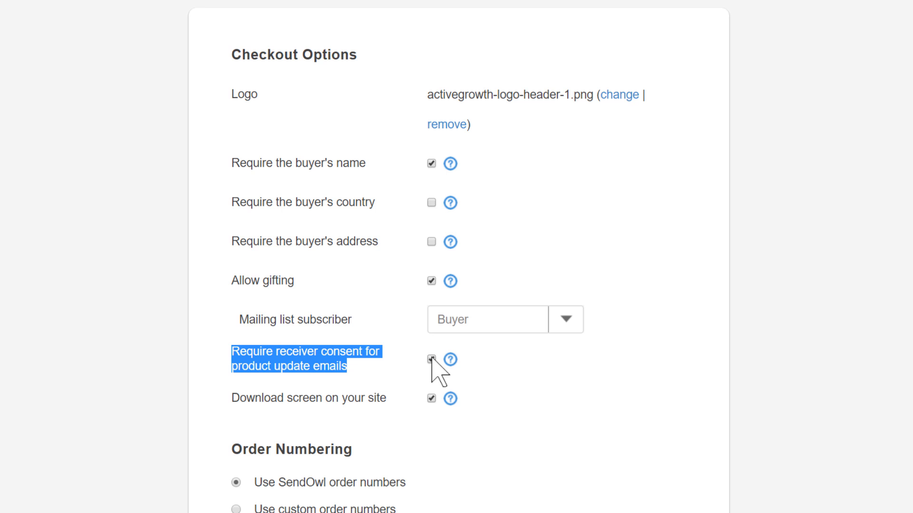
click(360, 366)
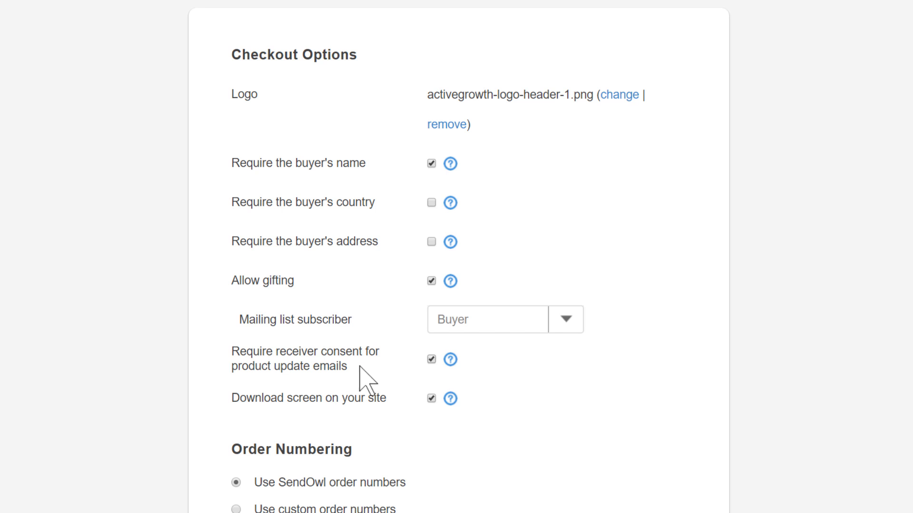
click(431, 360)
- Examine the terms and conditions field in the checkout options, and the custom checkout fields and shipping settings
scroll(318, 397, down, 5)
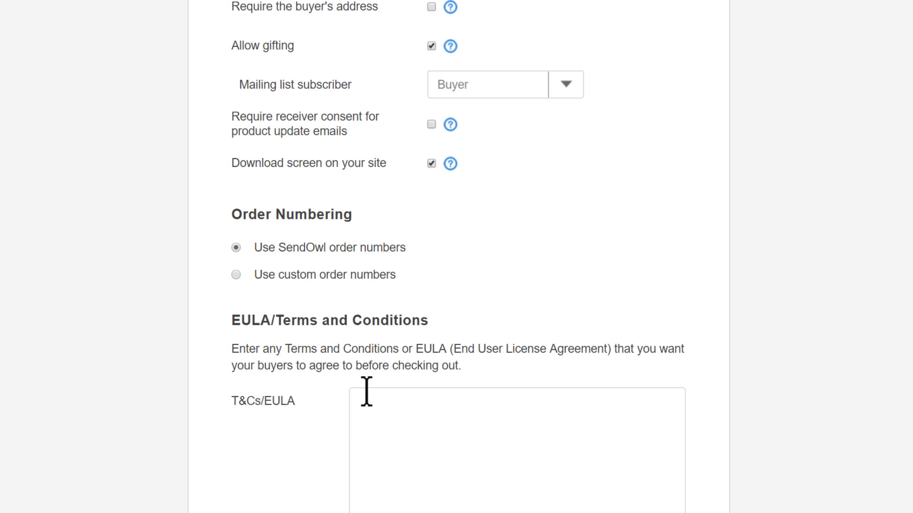
scroll(381, 418, down, 3)
click(421, 306)
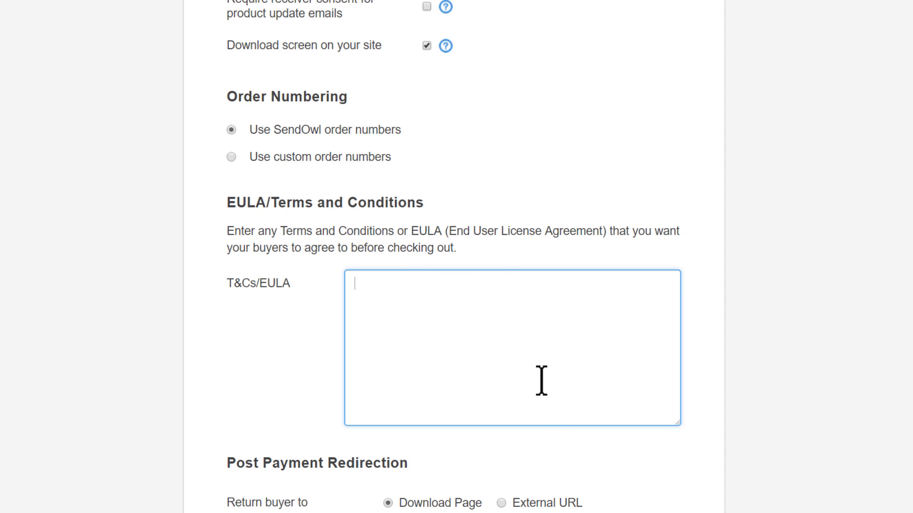
click(729, 277)
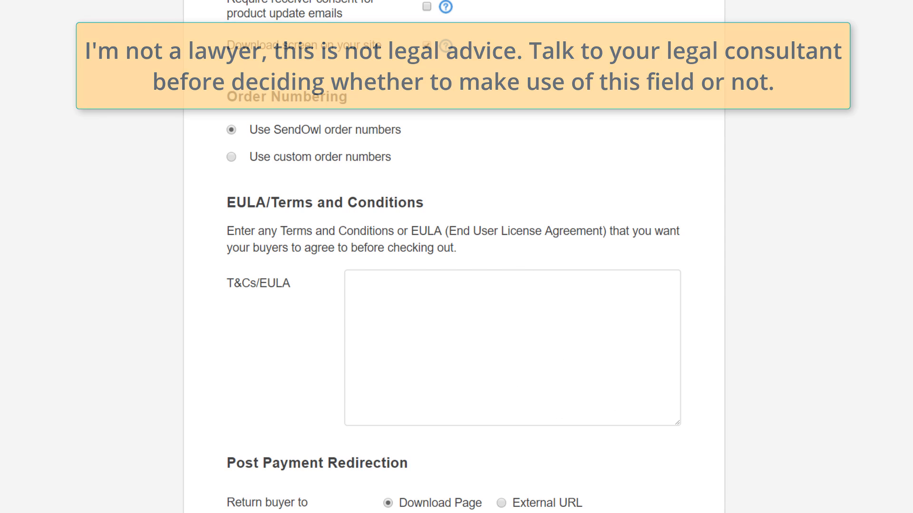
scroll(769, 449, up, 6)
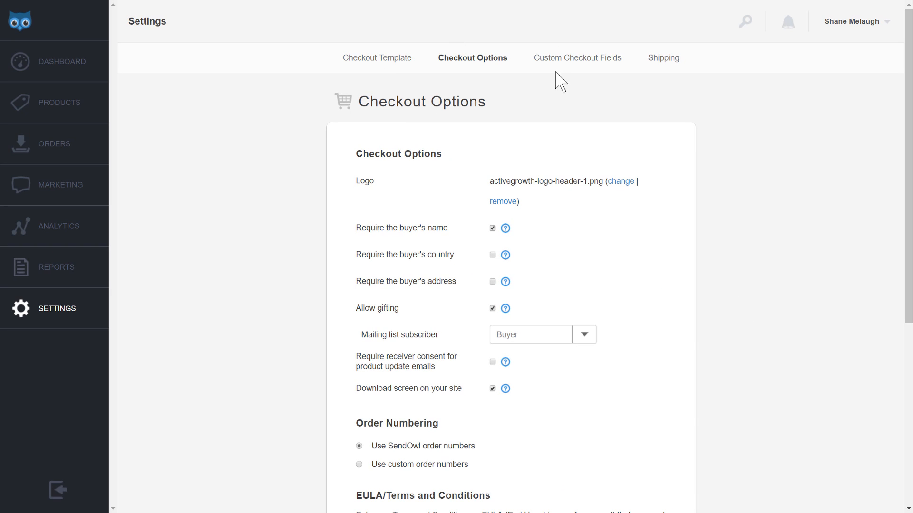
click(584, 65)
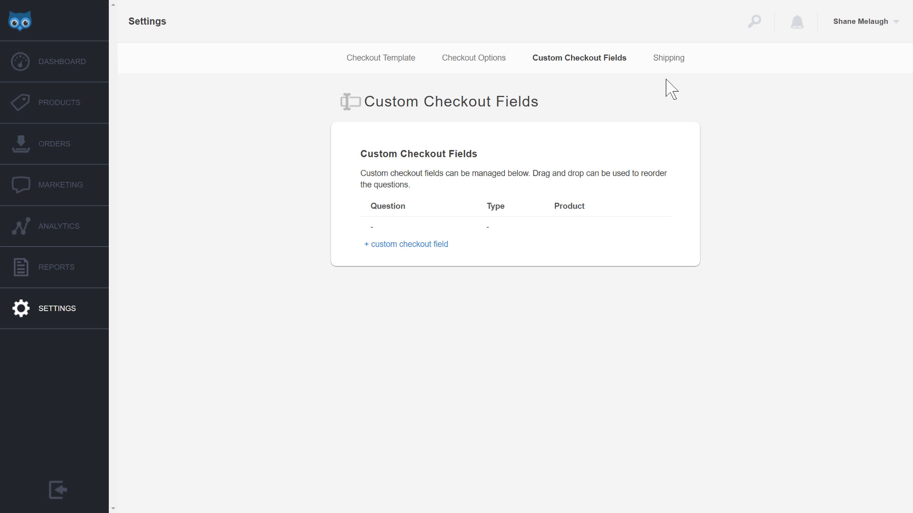
click(663, 58)
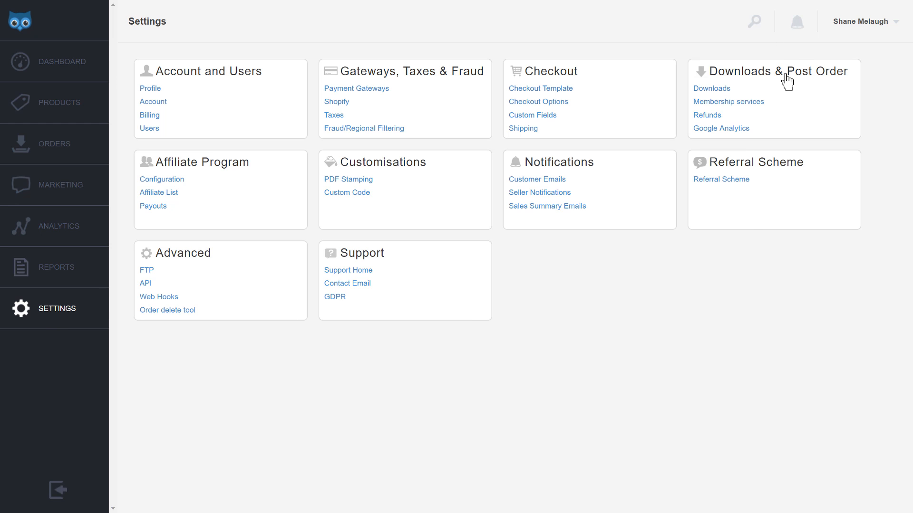
- Copy the tracking ID from the ActiveGrowth property settings in Google Analytics and paste it as SendOwl's Analytics ID
click(713, 130)
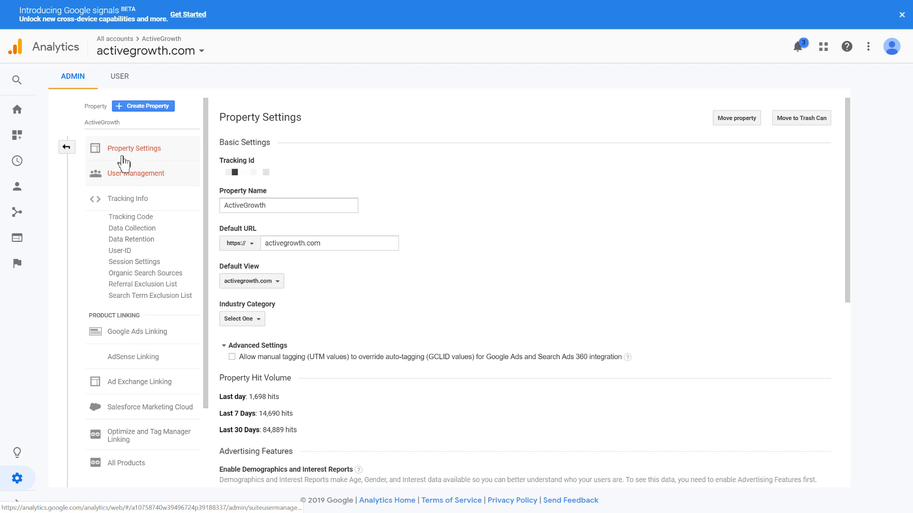
click(67, 148)
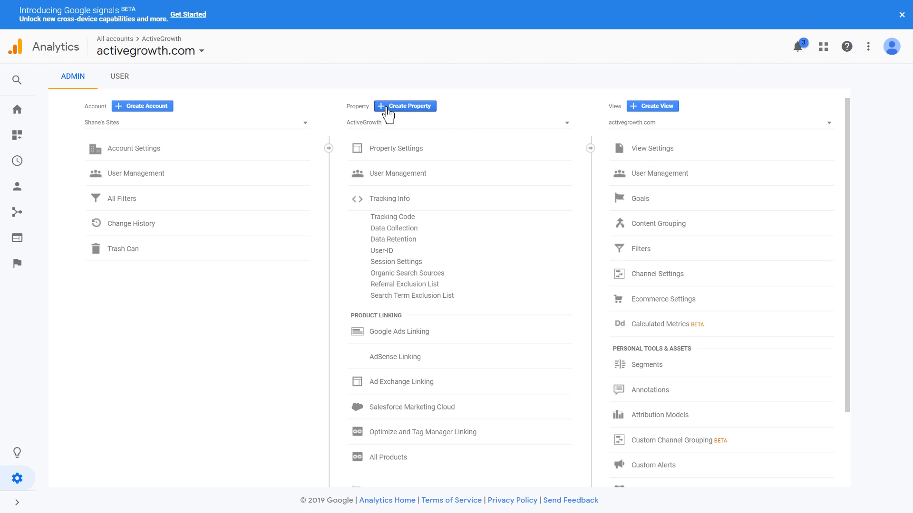
click(413, 153)
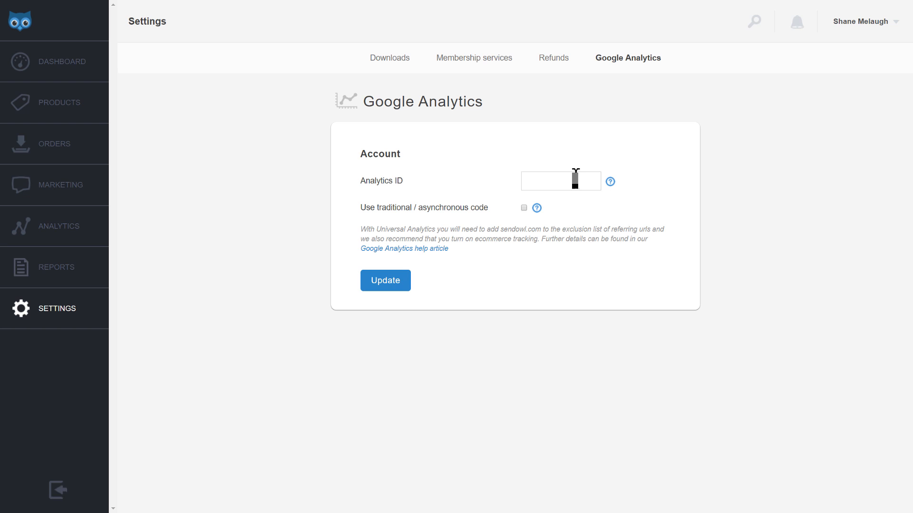
click(575, 180)
key(ctrl+v)
click(602, 142)
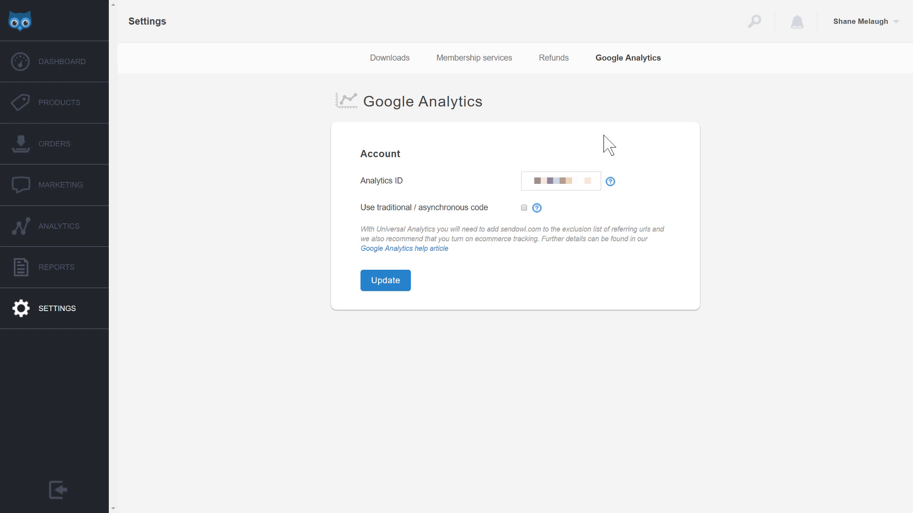
- Read SendOwl's note on Universal Analytics and open the ActiveGrowth property's Referral Exclusion List in Google Analytics
drag(361, 231, 540, 240)
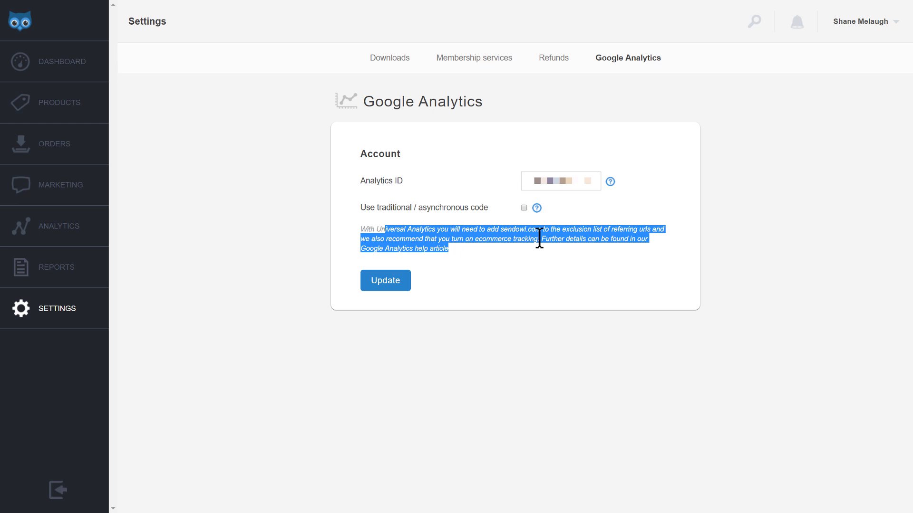
click(539, 239)
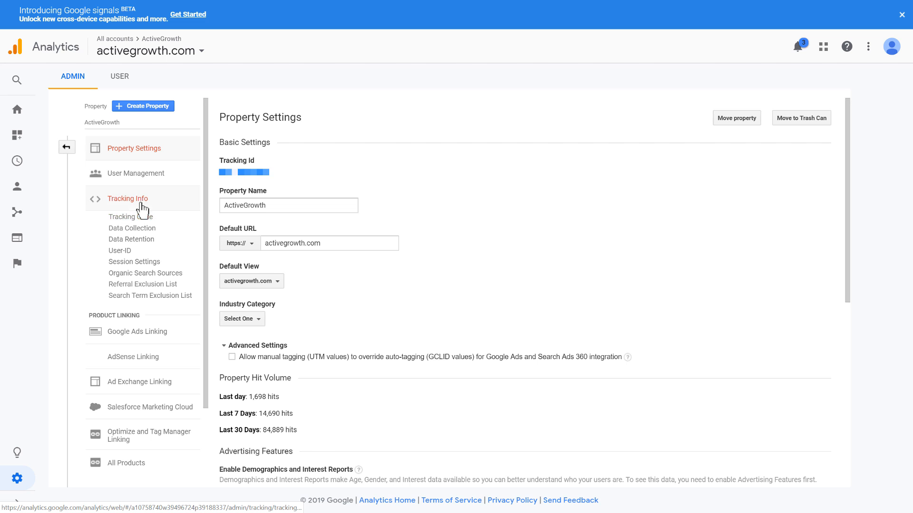
click(129, 202)
click(131, 203)
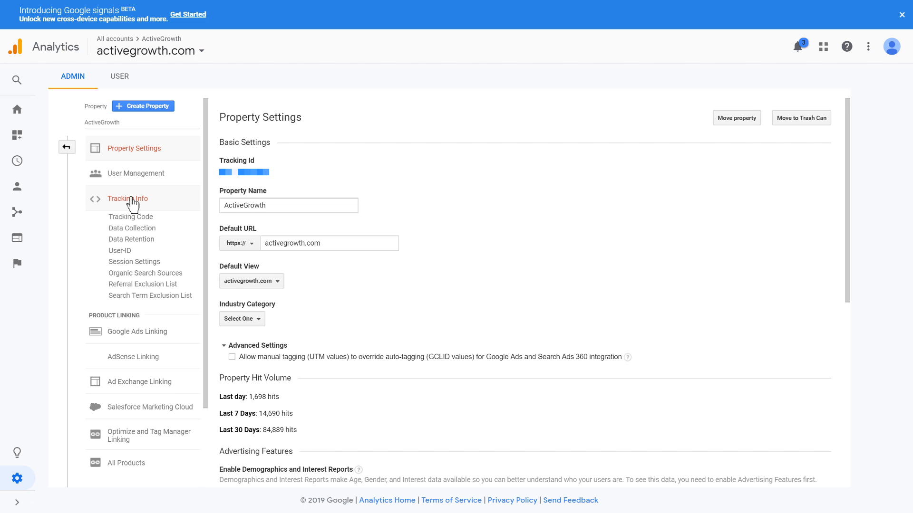
click(163, 285)
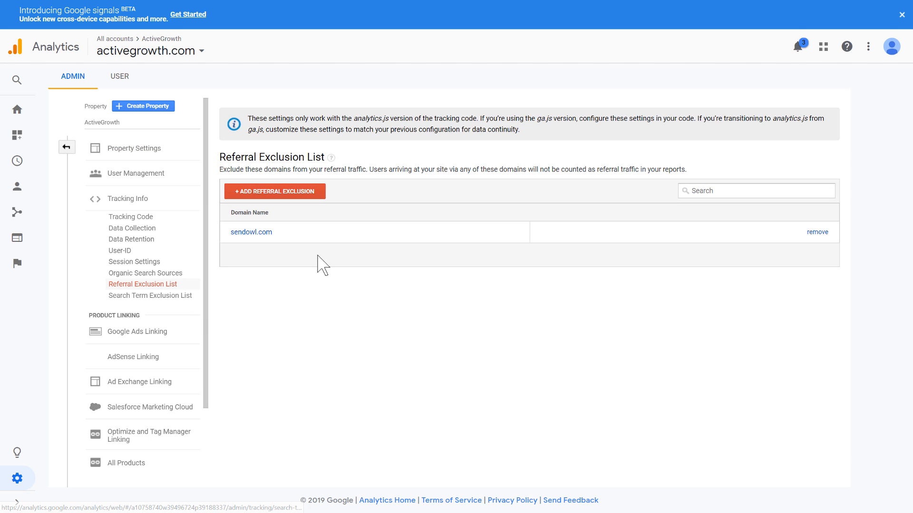
- Start a referral exclusion for the domain sendowl.com and cancel it
click(284, 195)
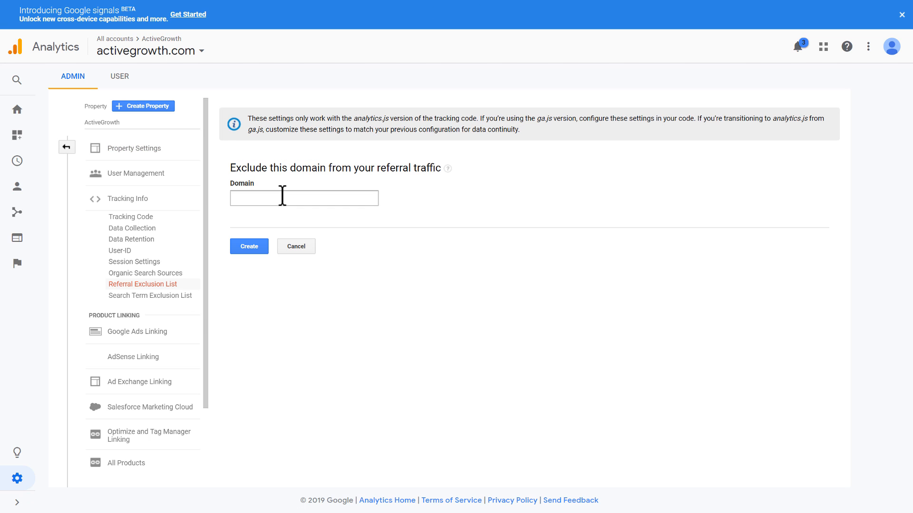
click(277, 200)
text(sendowl.com)
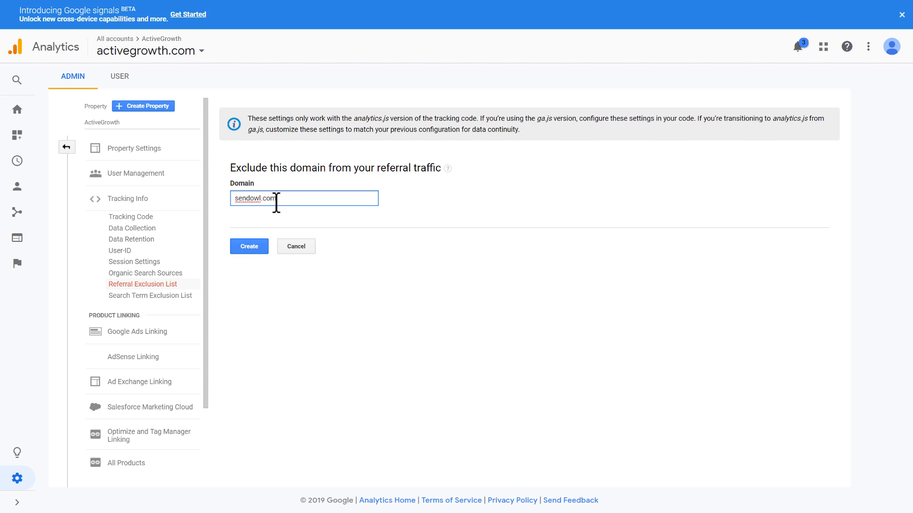
click(295, 248)
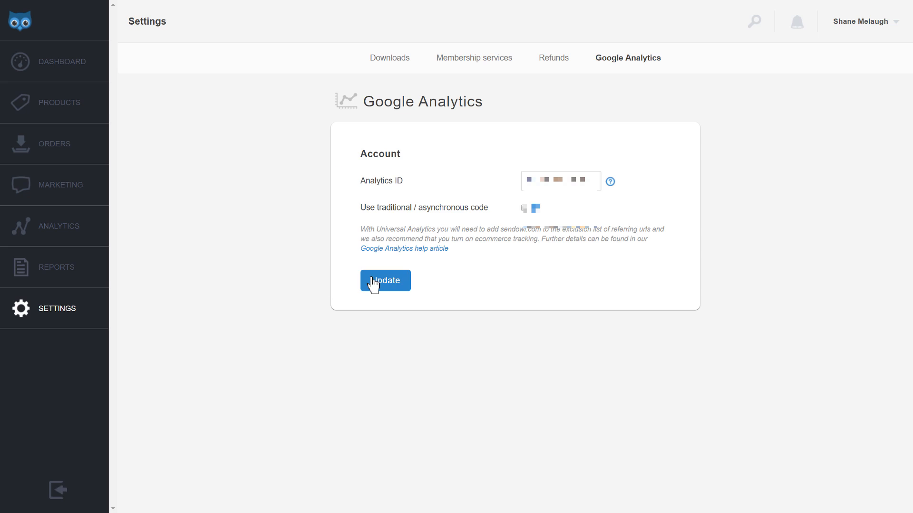
- Switch to SendOwl, save its Google Analytics settings and return to the settings overview
click(373, 283)
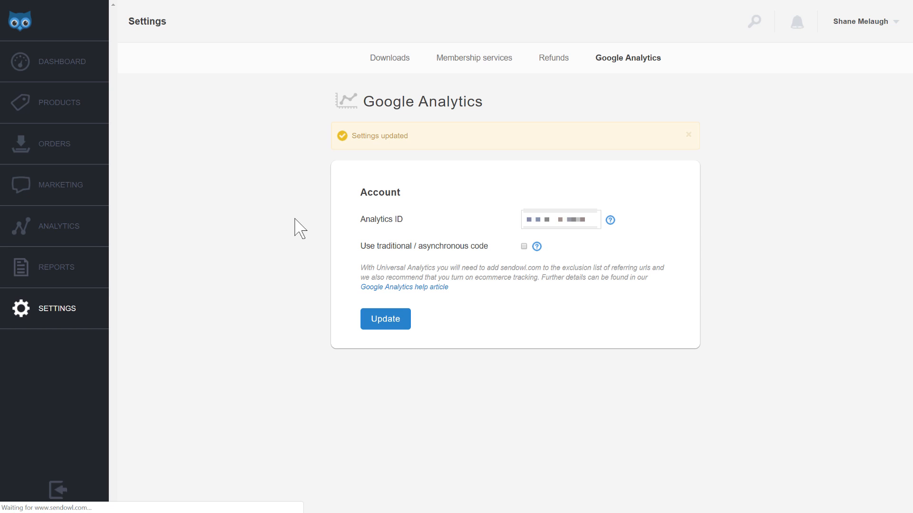
click(40, 318)
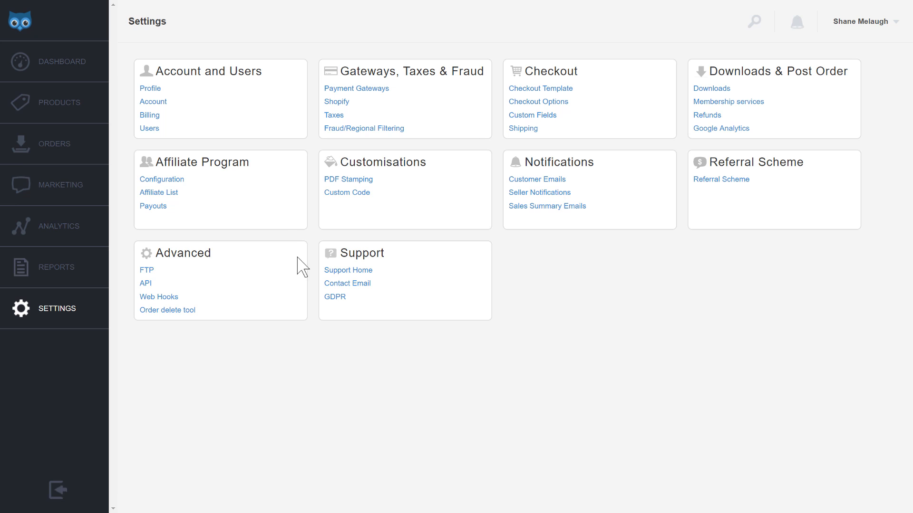
- Open the Affiliate Program configuration and show all of its options
click(174, 180)
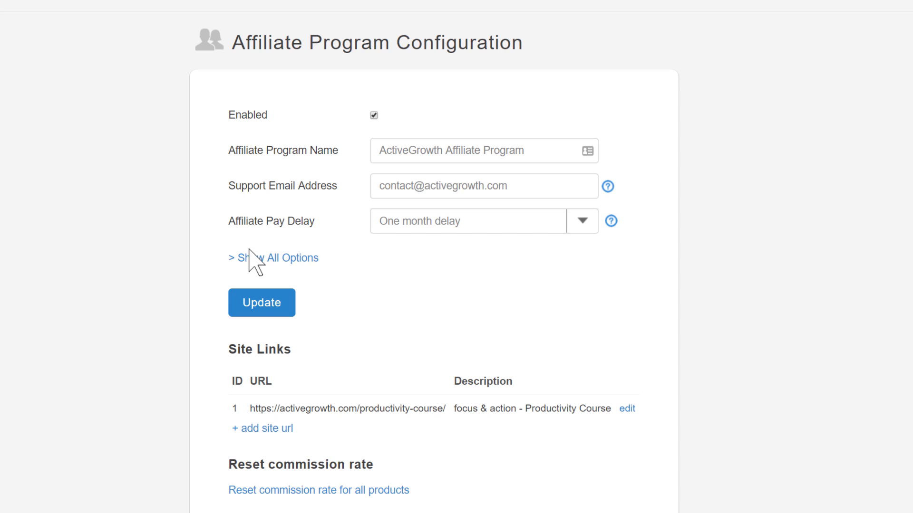
click(287, 261)
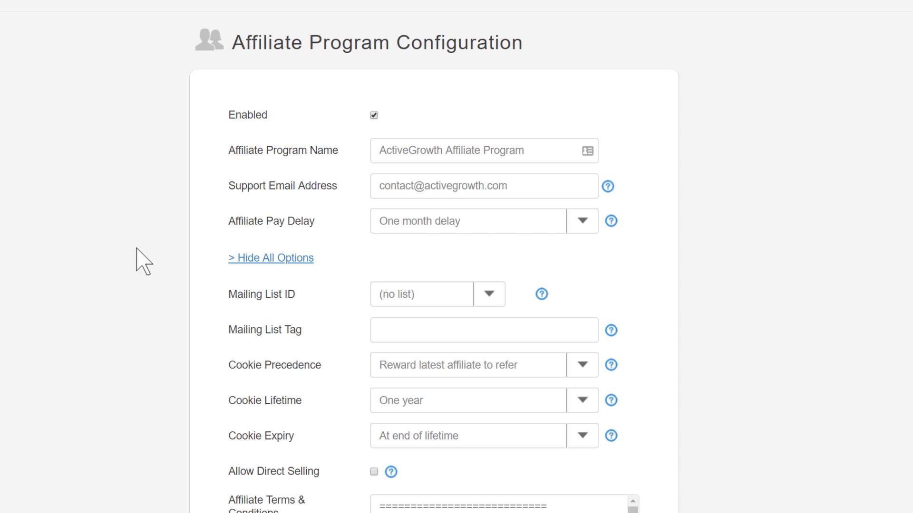
- Set the affiliate mailing list to Affiliates Thrive Themes with the mailing list tag "affiliate AG"
scroll(125, 281, down, 2)
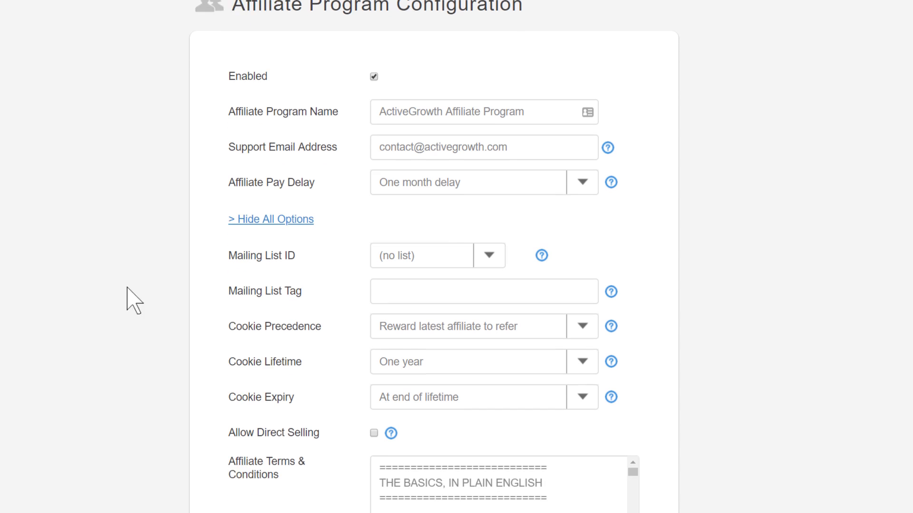
click(498, 228)
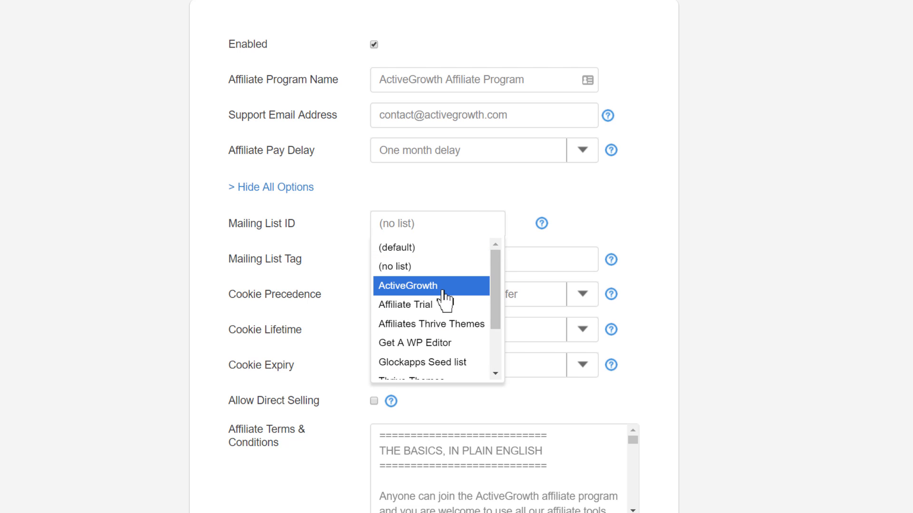
click(438, 325)
click(410, 263)
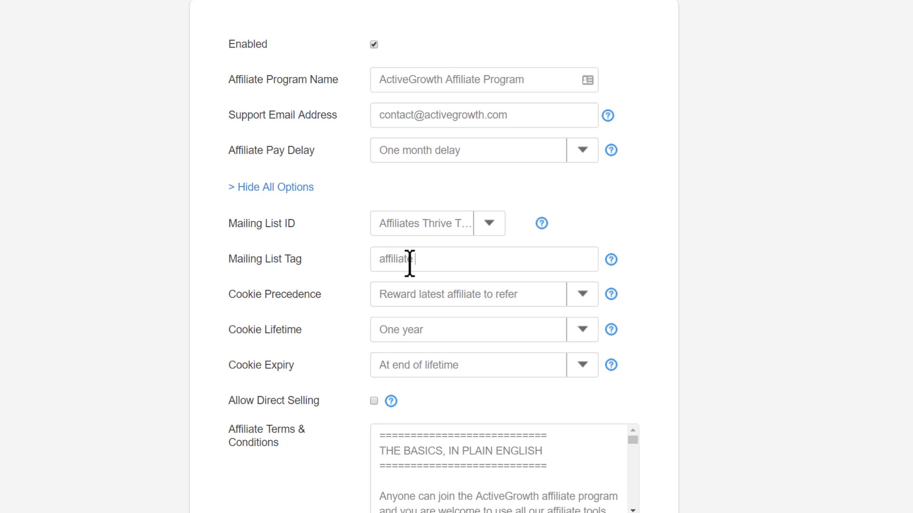
text(AG)
- Review the cookie precedence, lifetime and expiry settings and the Allow Direct Selling option
drag(255, 305, 330, 305)
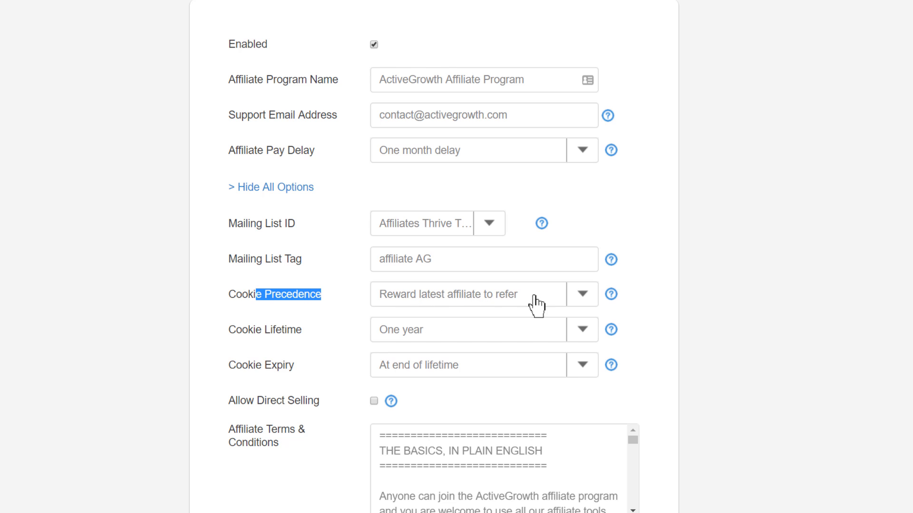
click(325, 308)
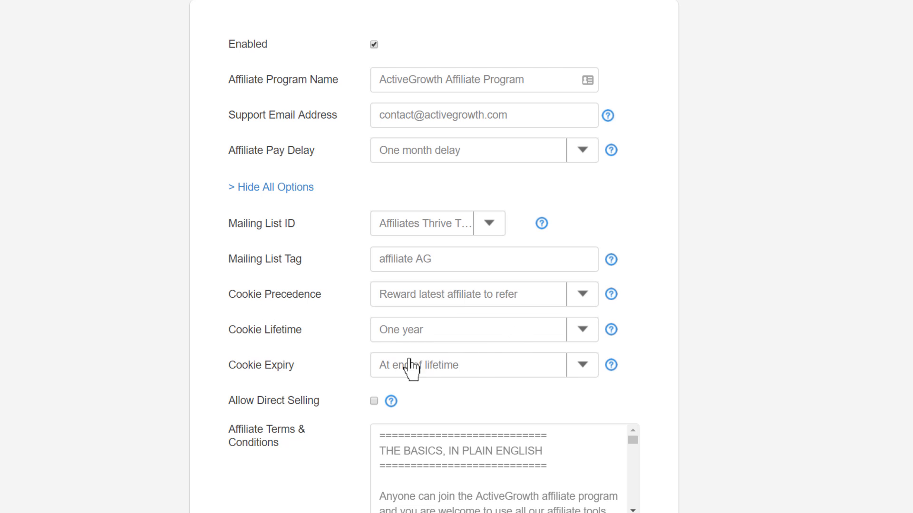
scroll(287, 411, down, 1)
scroll(290, 412, down, 1)
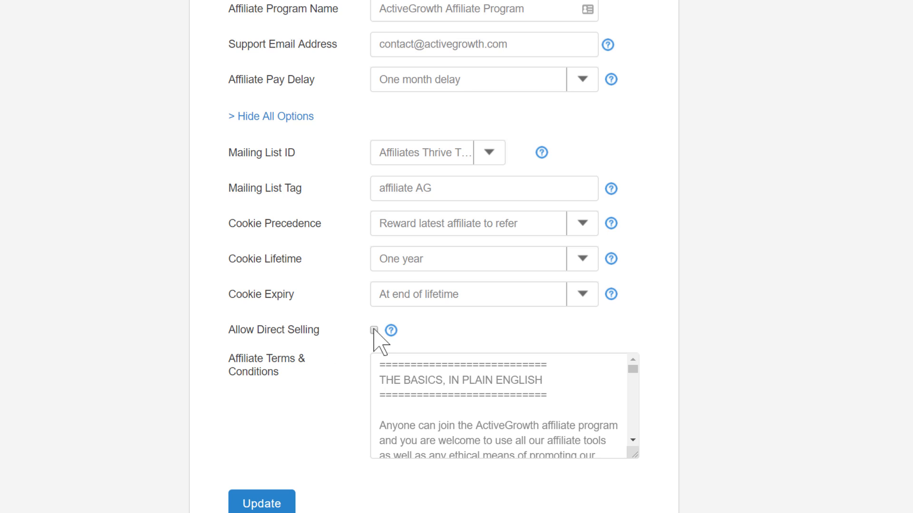
mouse_move(391, 332)
- Look over the Affiliate Terms & Conditions and save the affiliate program configuration
mouse_move(637, 369)
mouse_down()
mouse_move(646, 459)
mouse_move(645, 340)
mouse_move(628, 386)
mouse_move(627, 448)
mouse_move(641, 357)
mouse_up()
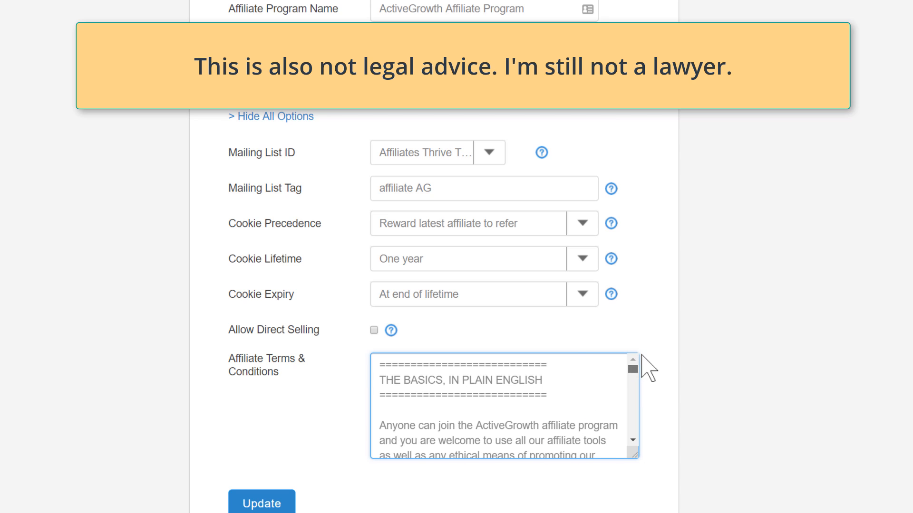
click(675, 397)
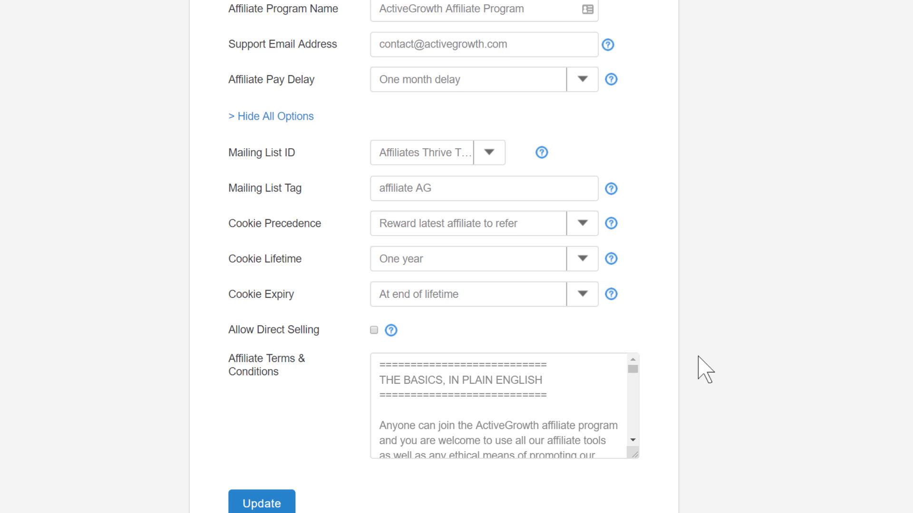
scroll(699, 366, down, 1)
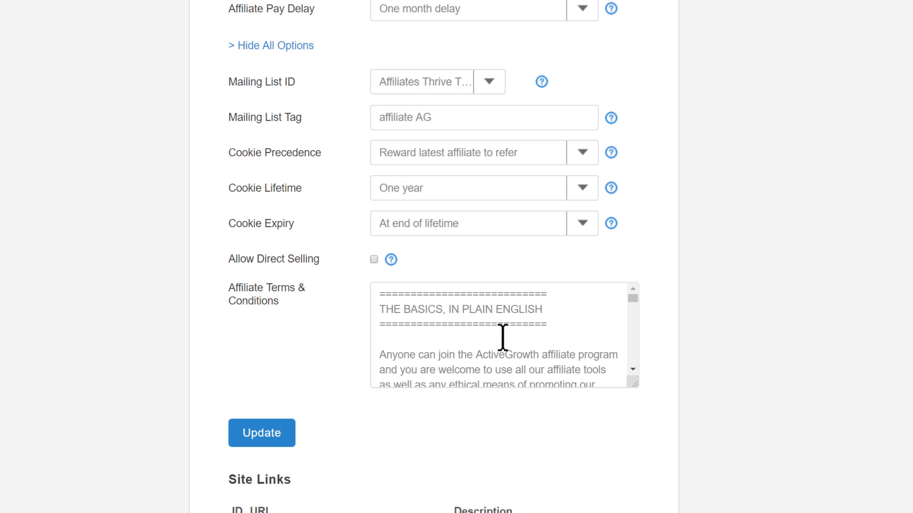
mouse_move(632, 301)
mouse_down()
mouse_move(632, 311)
mouse_move(632, 300)
mouse_up()
scroll(636, 299, down, 1)
drag(636, 229, 658, 220)
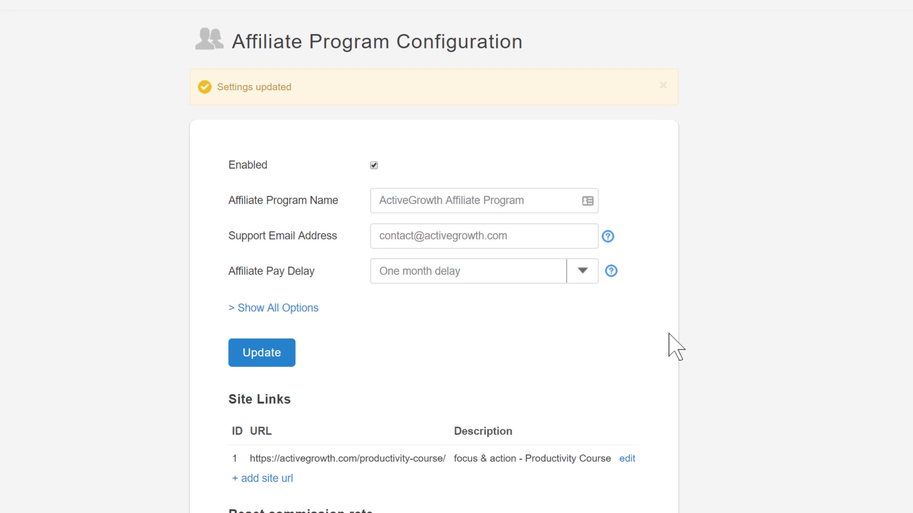
scroll(673, 347, down, 3)
scroll(291, 316, down, 2)
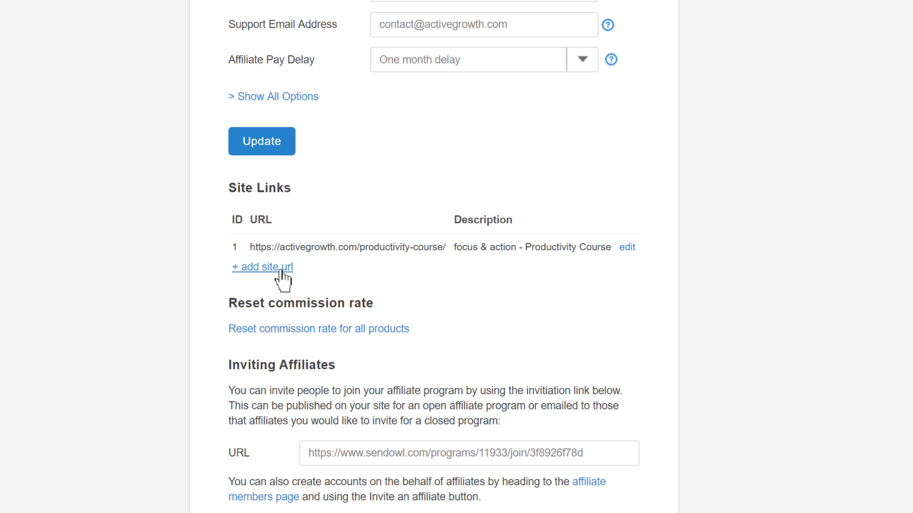
click(280, 268)
click(296, 86)
text(http://thrive.mydemoblog.net/getdemoproduct/)
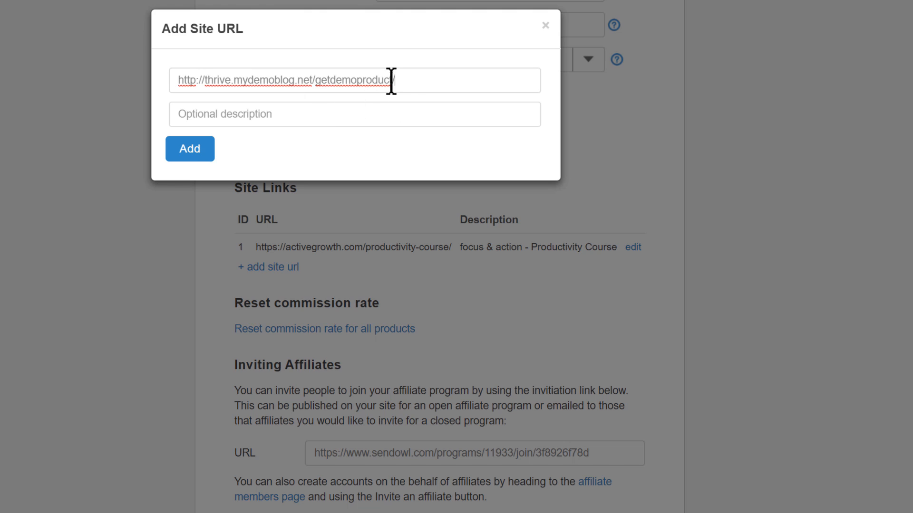
drag(391, 80, 137, 91)
click(418, 83)
click(263, 113)
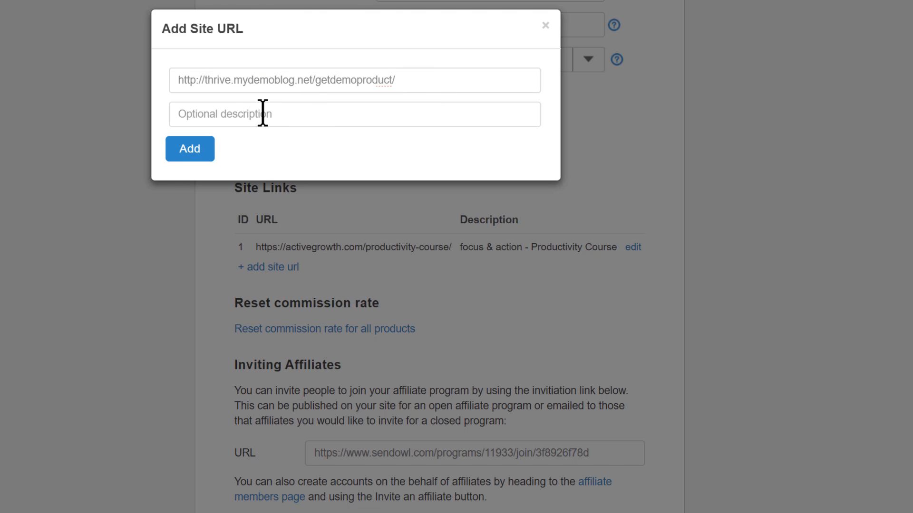
text(My Demo Product)
click(413, 82)
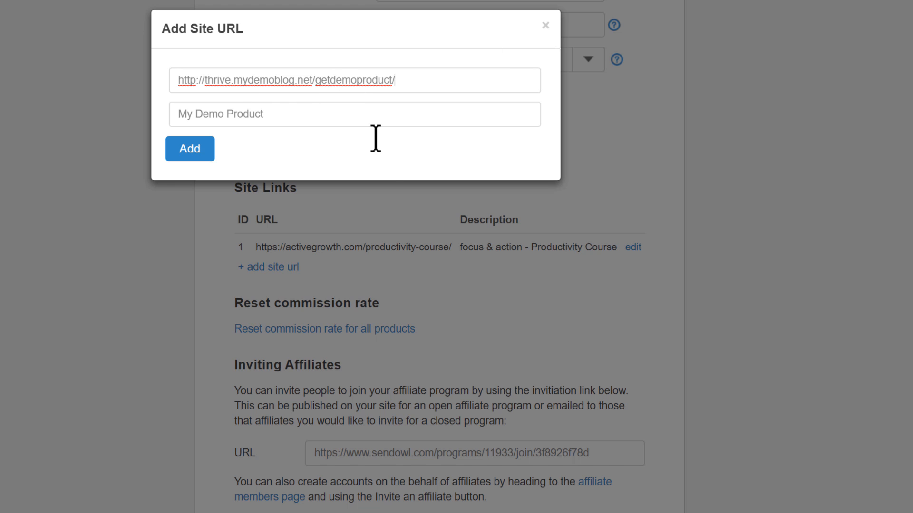
click(546, 27)
- Review the existing productivity course site link and the affiliate invitation URL
drag(261, 247, 505, 246)
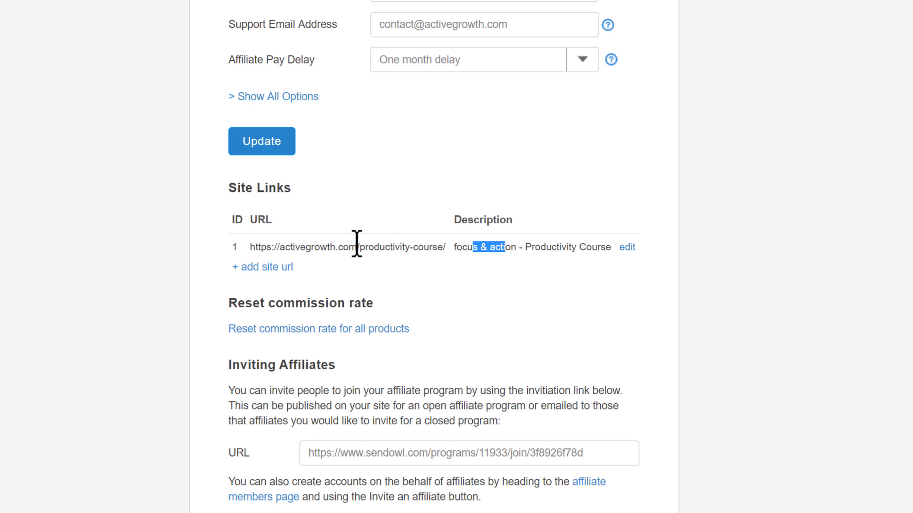
click(662, 295)
scroll(662, 296, down, 1)
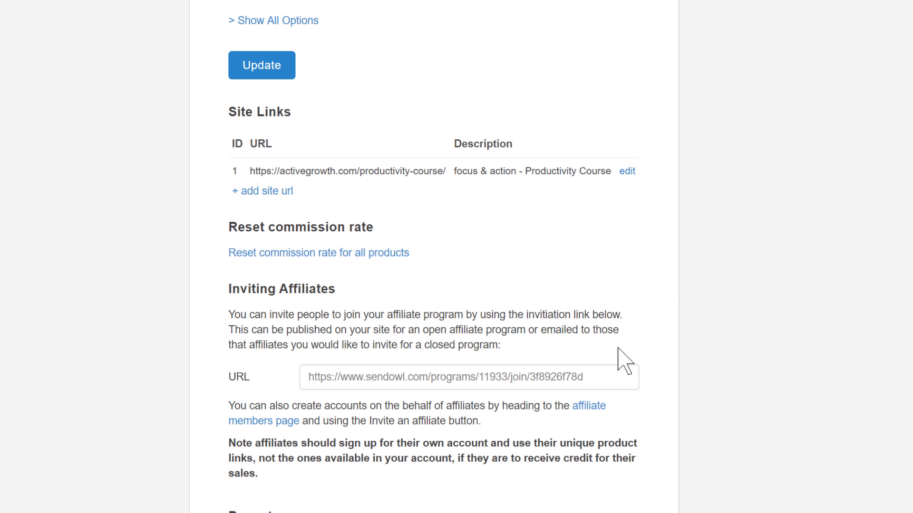
click(597, 379)
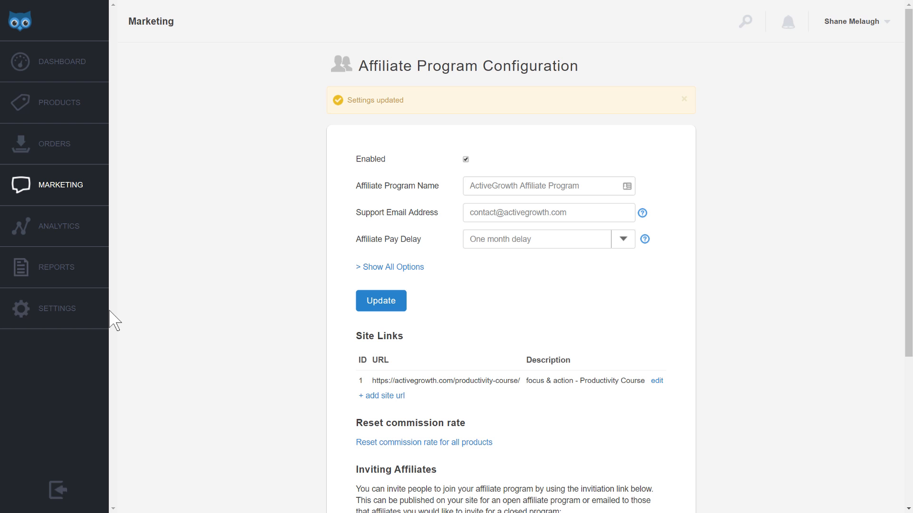
- Open the Demo New product, check its affiliate sales option and commission, and save the product
click(51, 309)
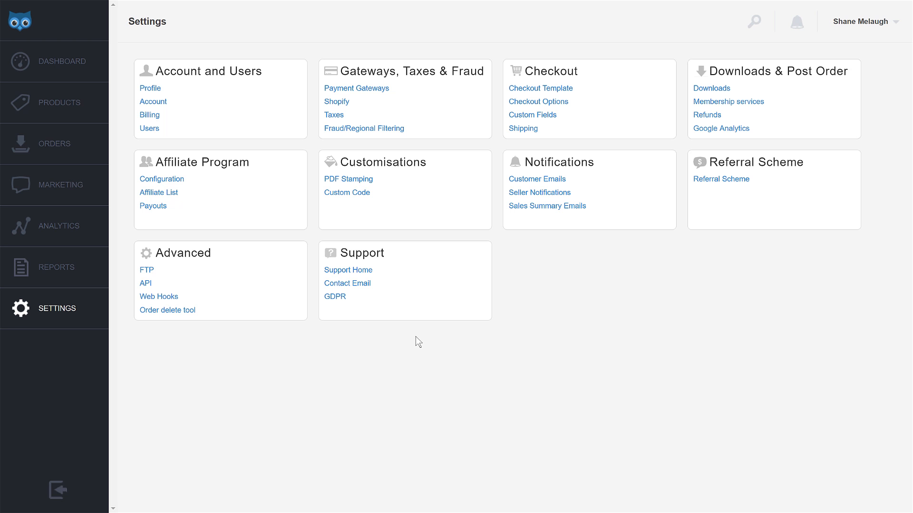
click(48, 108)
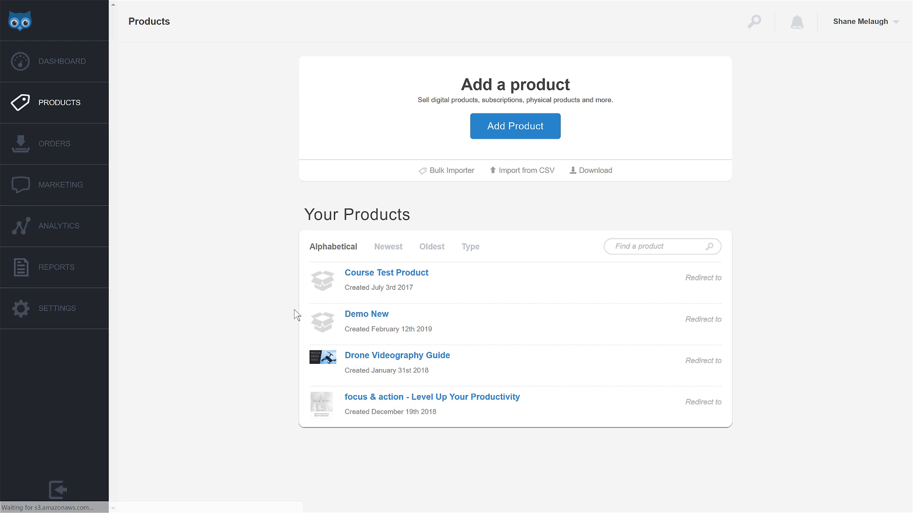
click(362, 318)
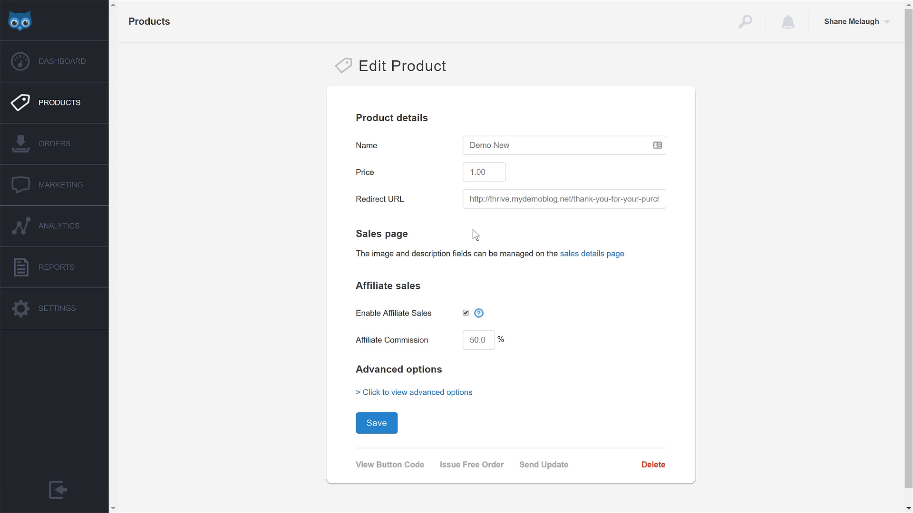
scroll(414, 392, down, 1)
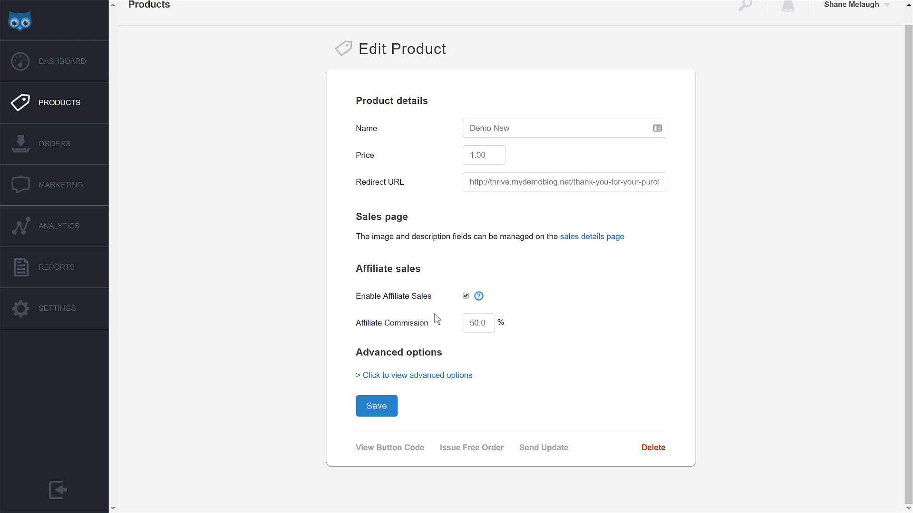
click(465, 296)
click(375, 409)
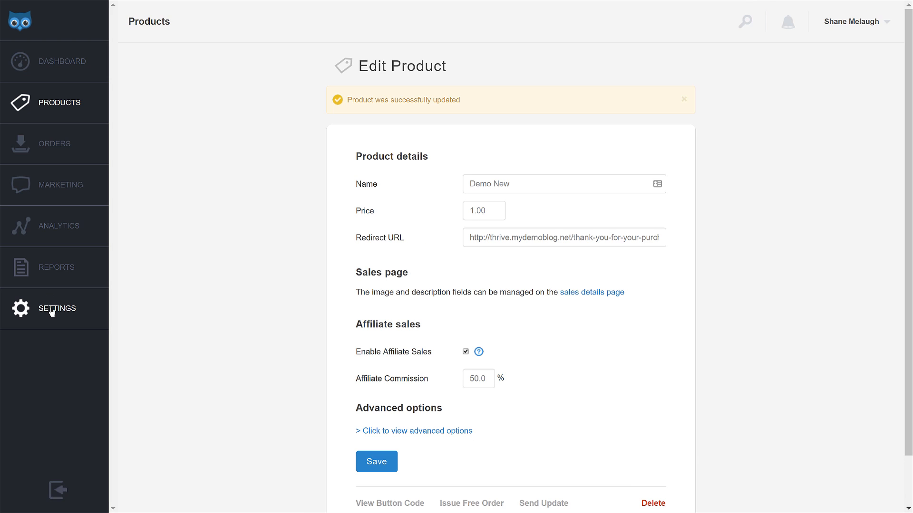
- Open the customer email settings and review the delivery options, sender name and reply address
click(51, 311)
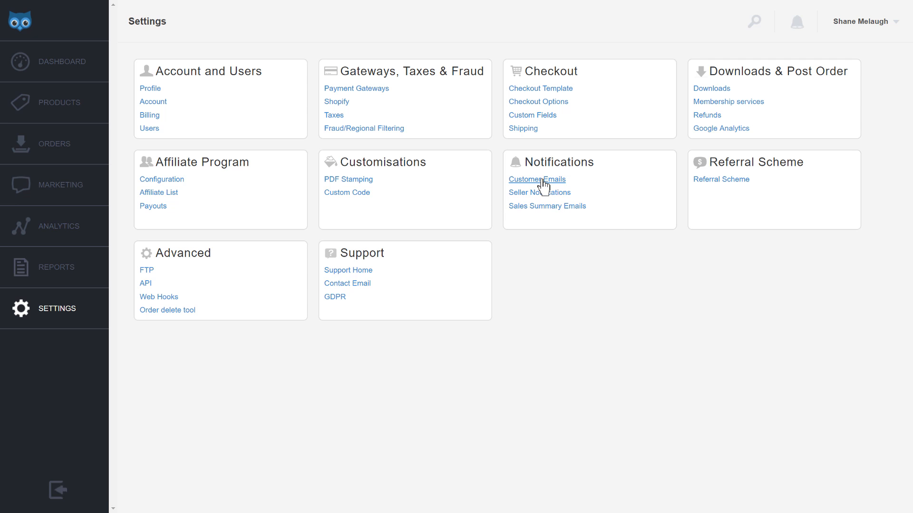
click(565, 181)
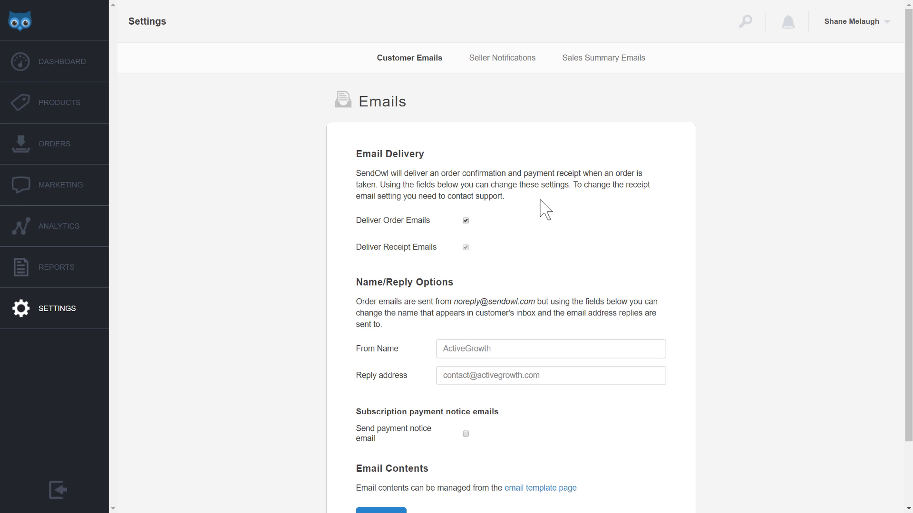
scroll(467, 243, down, 2)
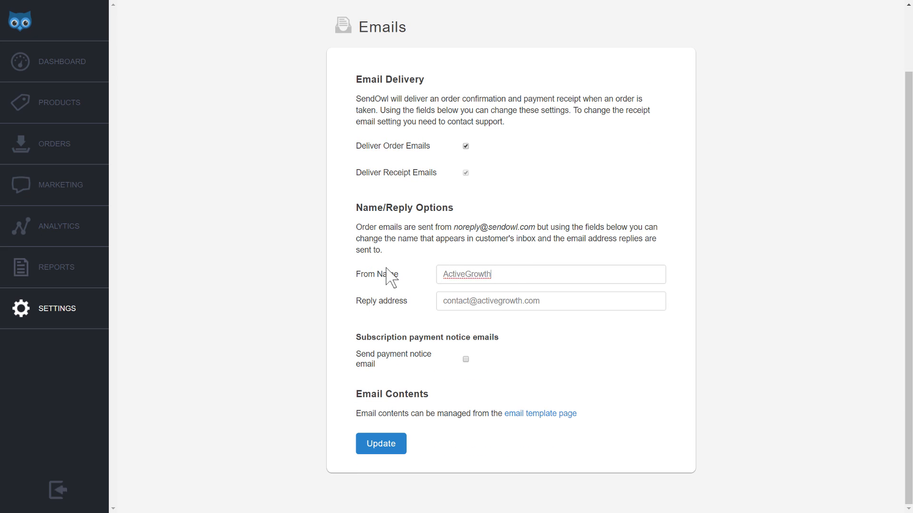
click(387, 276)
drag(544, 300, 418, 350)
click(569, 328)
double_click(491, 283)
triple_click(466, 306)
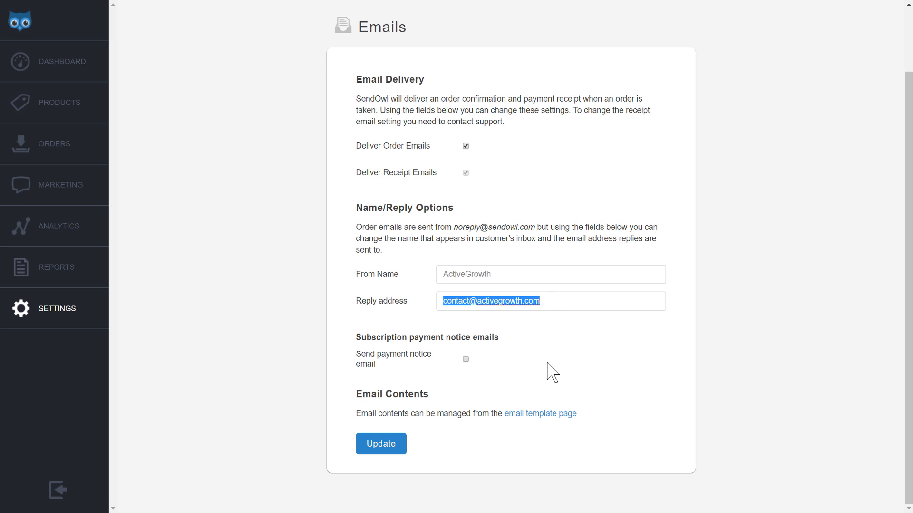
click(558, 341)
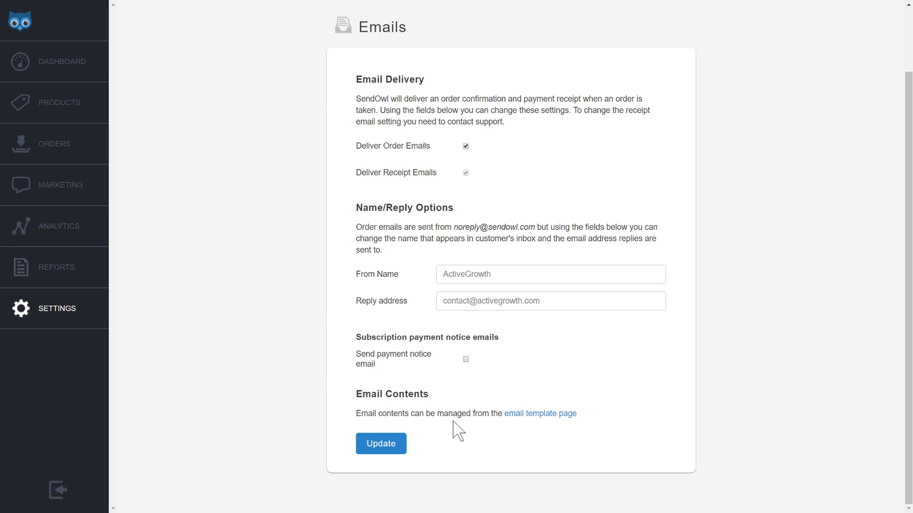
- Look through the customer email templates and open the New order template
click(551, 415)
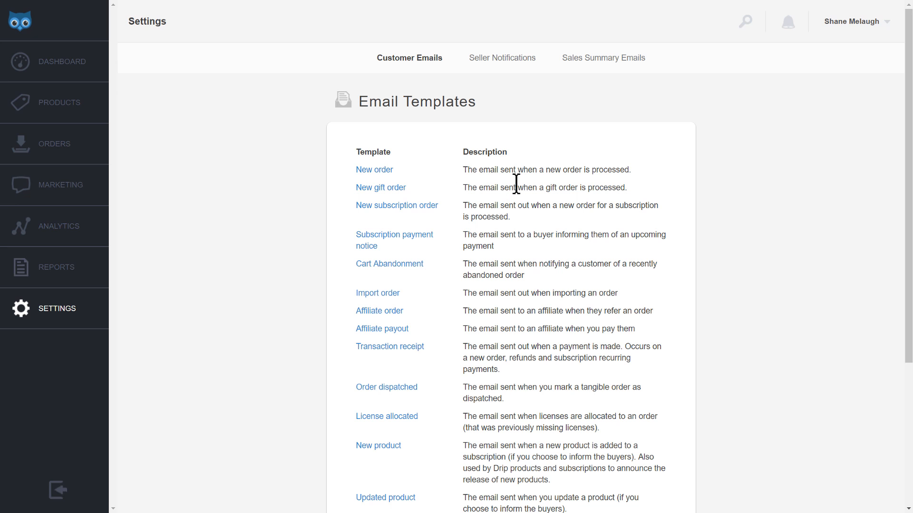
scroll(512, 262, down, 1)
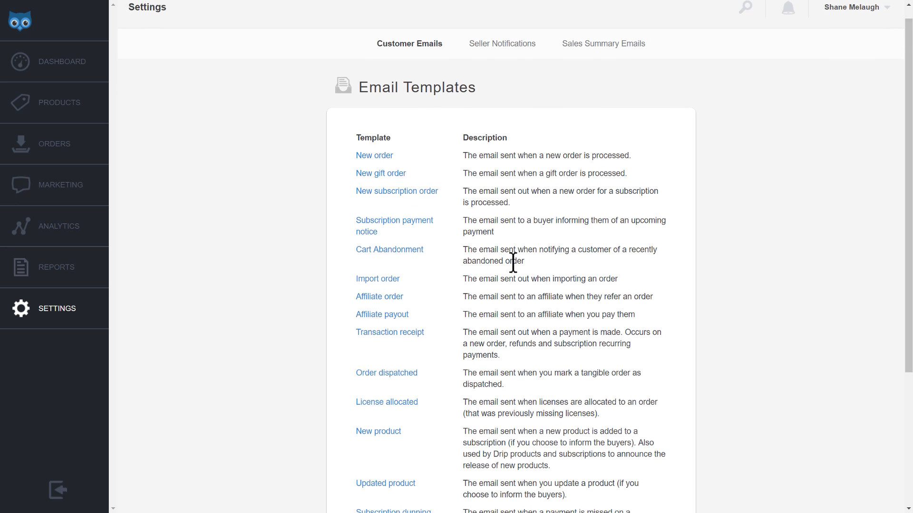
scroll(519, 266, up, 1)
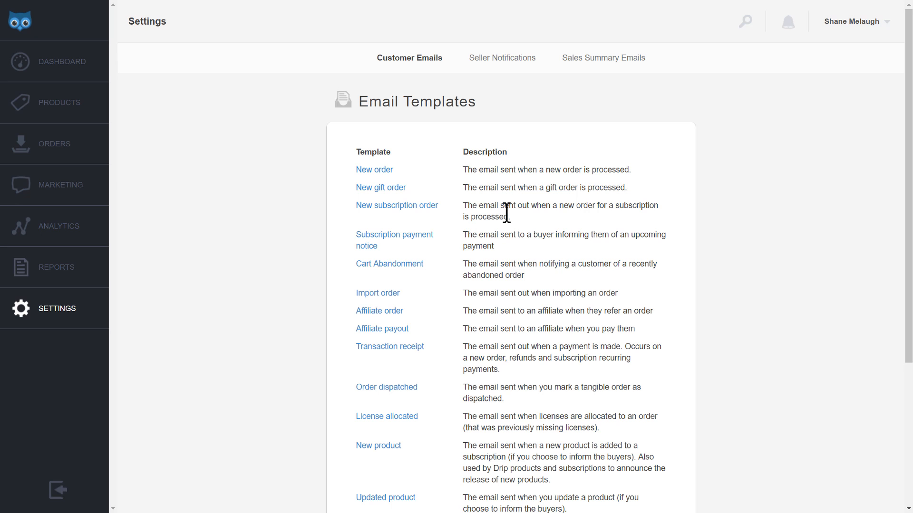
click(376, 173)
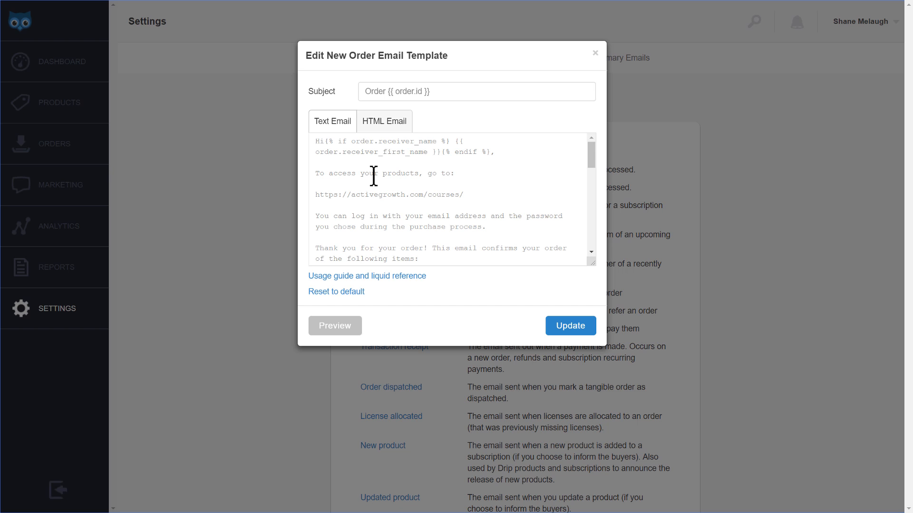
- Examine the receiver-name placeholders and conditional blocks in the New Order email's text version
drag(324, 142, 499, 160)
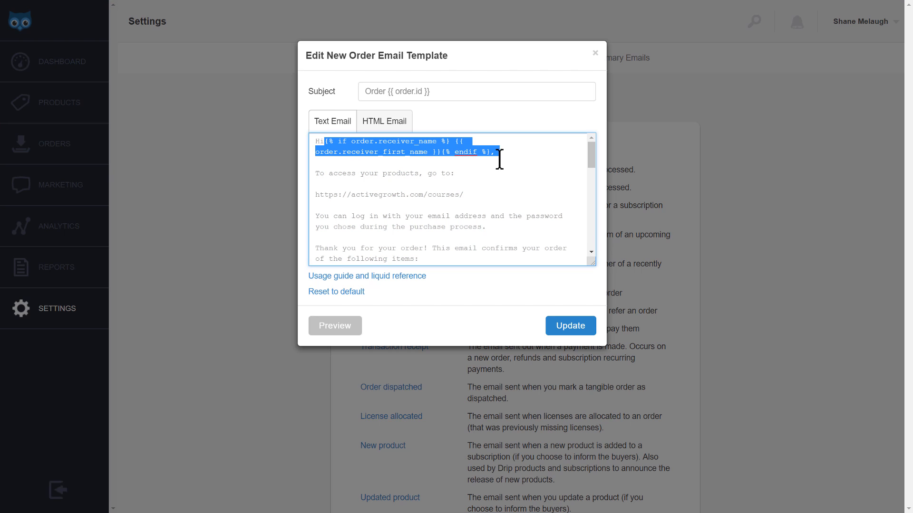
click(489, 152)
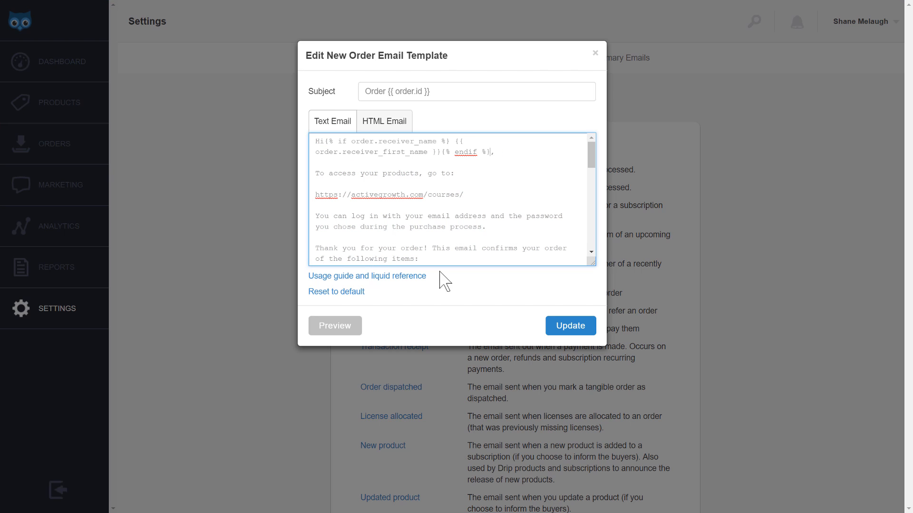
drag(390, 142, 453, 143)
click(452, 143)
drag(341, 153, 428, 154)
click(433, 152)
scroll(522, 197, down, 8)
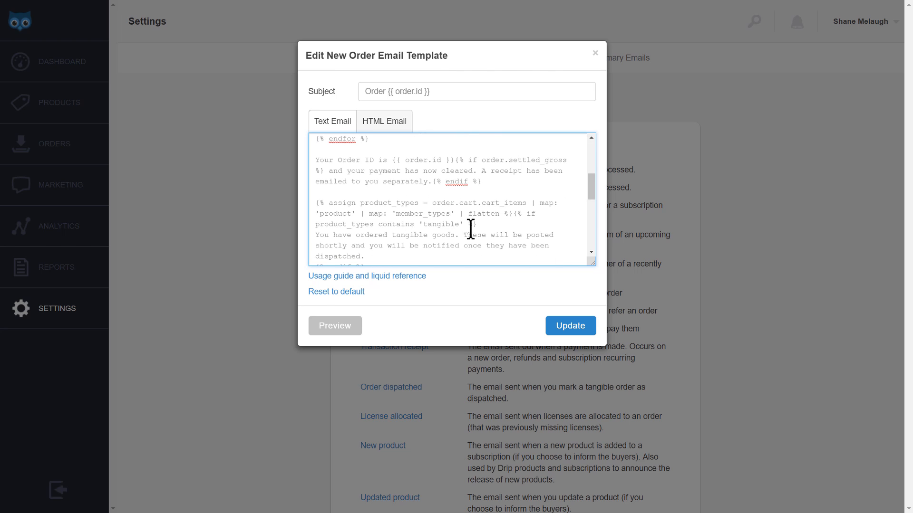
scroll(457, 188, down, 3)
scroll(455, 210, up, 8)
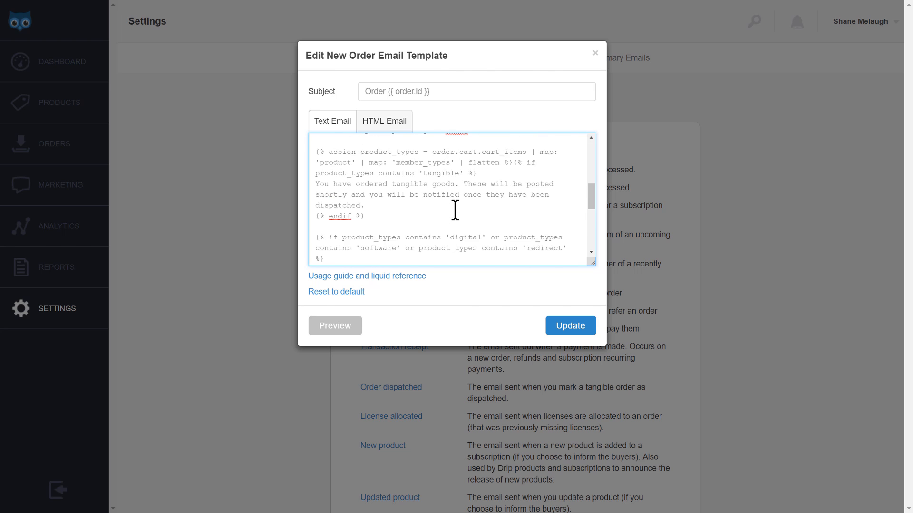
- Read through the rest of the New Order text email, including its product-type conditions and the team sign-off
scroll(438, 207, down, 5)
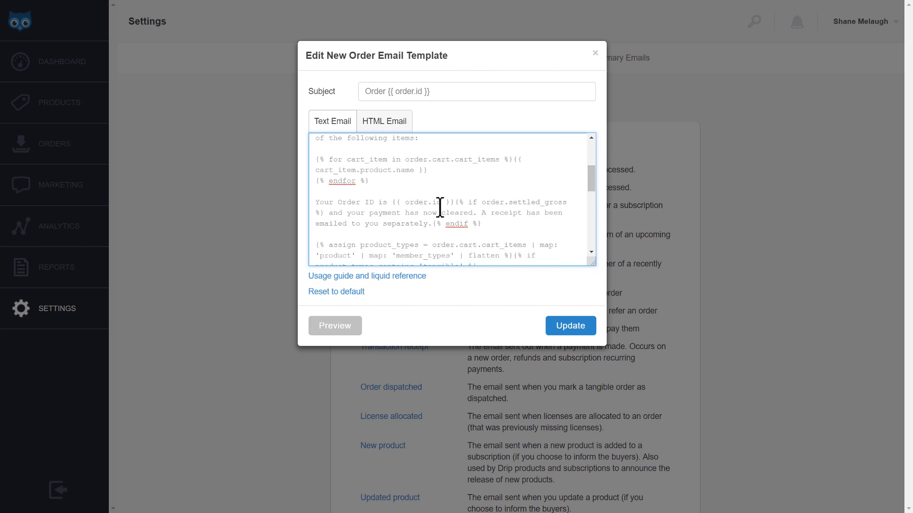
scroll(474, 232, down, 5)
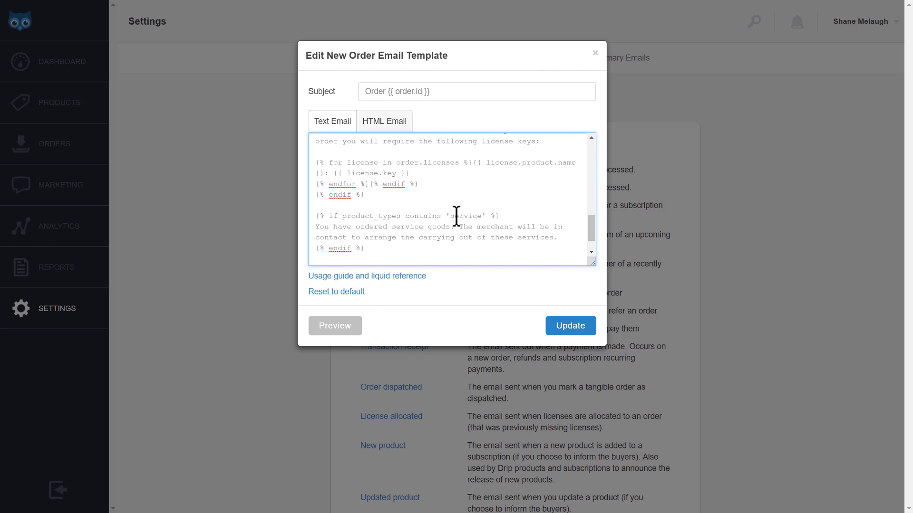
scroll(455, 211, down, 2)
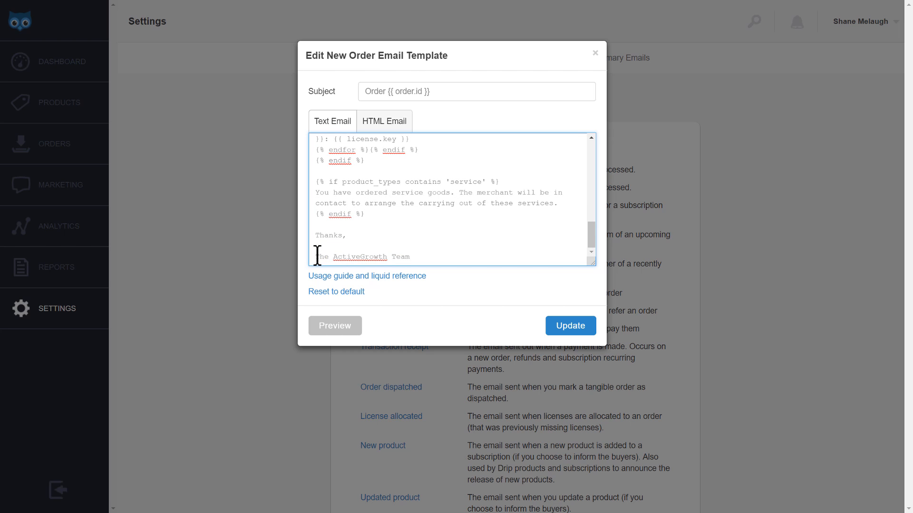
drag(317, 256, 419, 259)
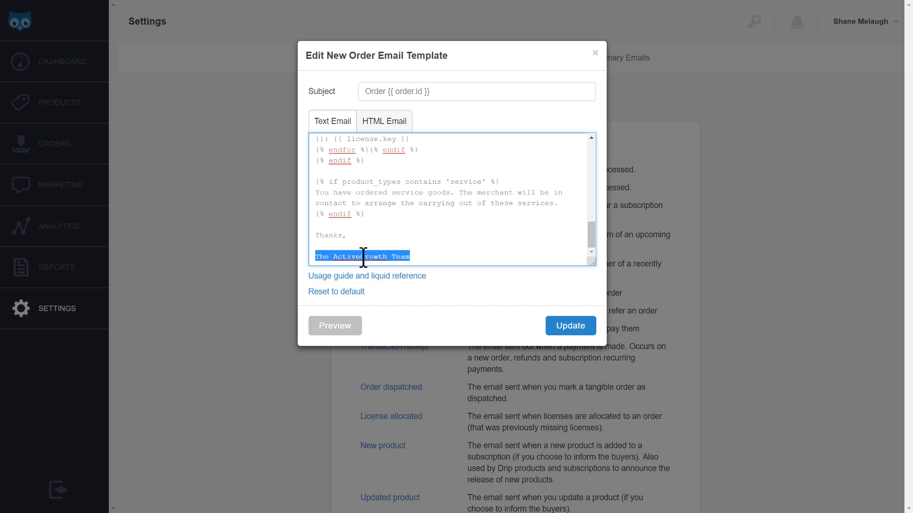
click(314, 253)
- Examine the course access link and order details in the New Order text email, and close the template without updating it
scroll(450, 249, up, 10)
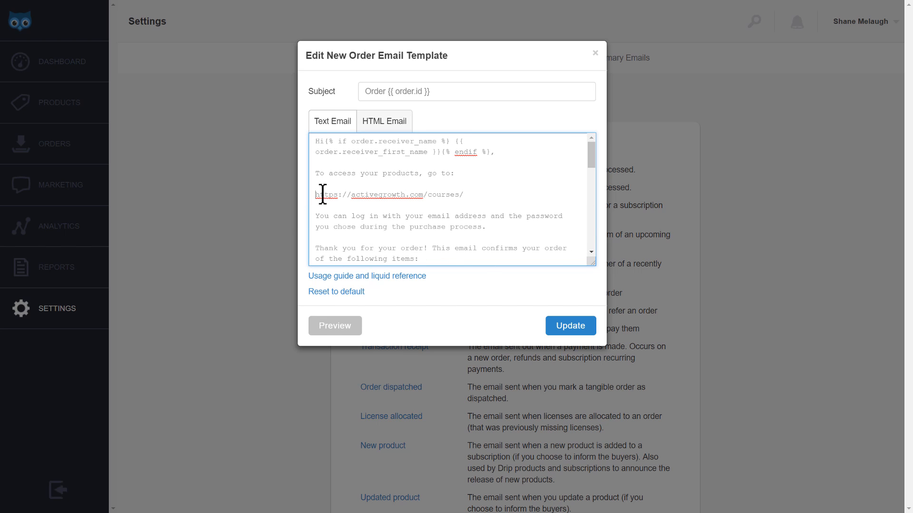
drag(316, 194, 525, 200)
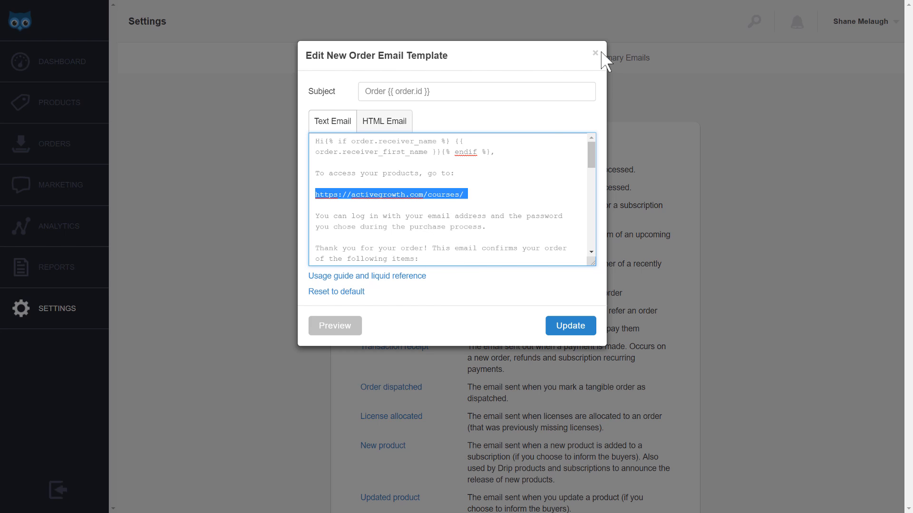
scroll(476, 199, down, 3)
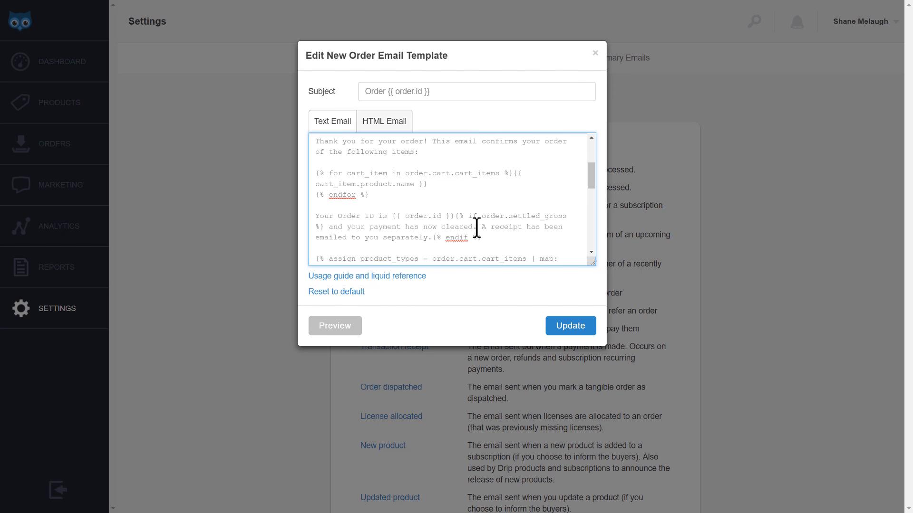
scroll(335, 158, down, 1)
scroll(499, 210, down, 1)
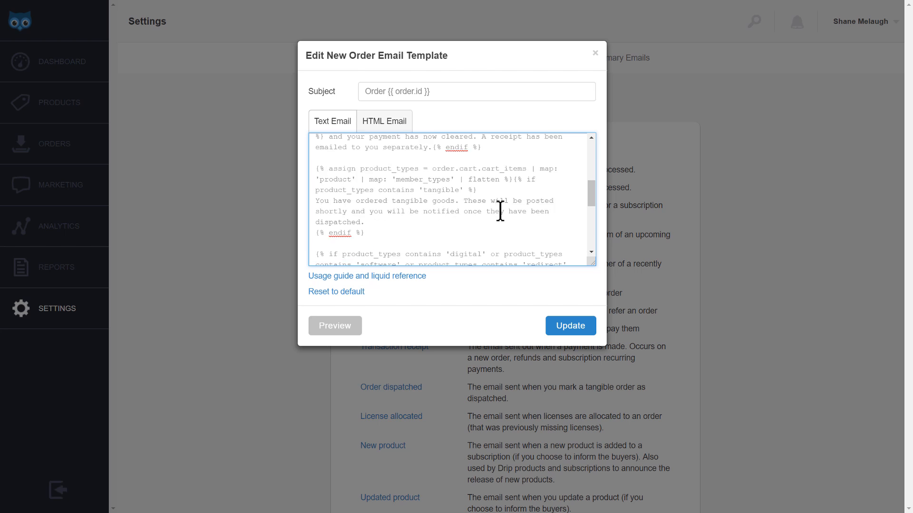
scroll(501, 210, up, 5)
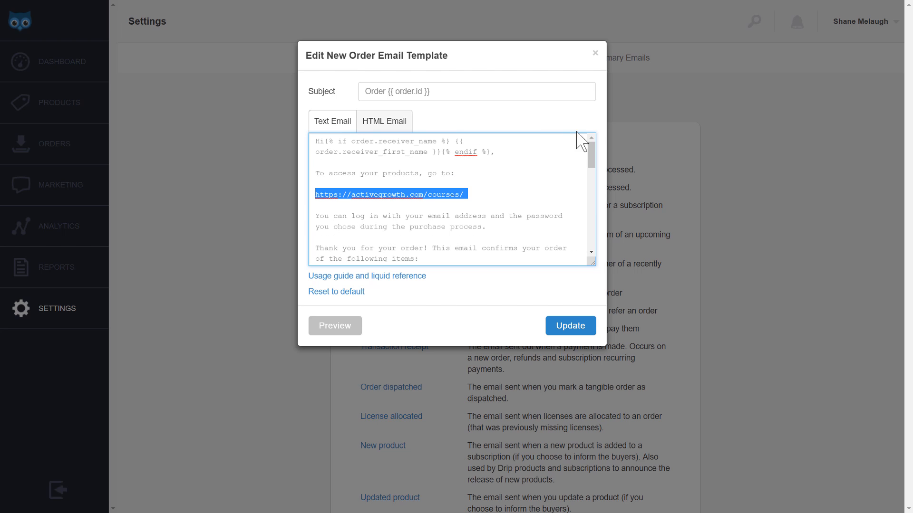
click(390, 176)
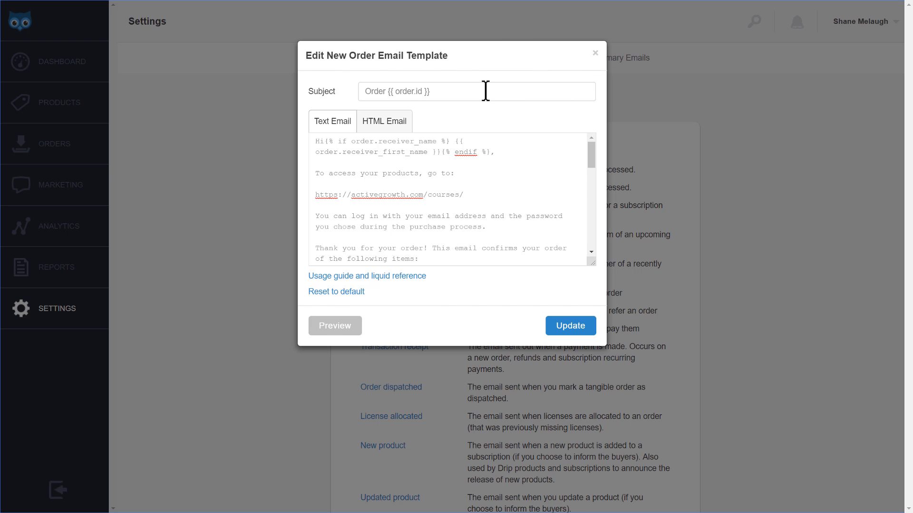
click(595, 53)
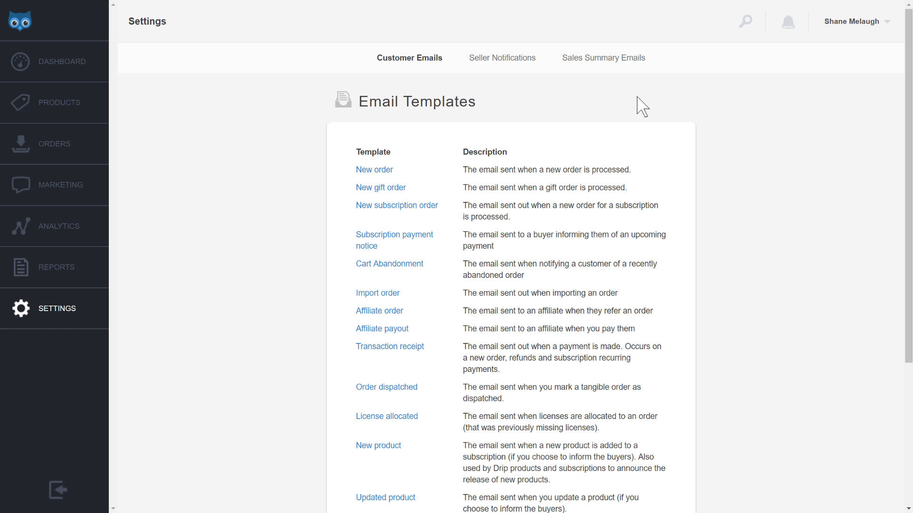
- Look through the full list of customer email templates and their descriptions
scroll(369, 136, down, 3)
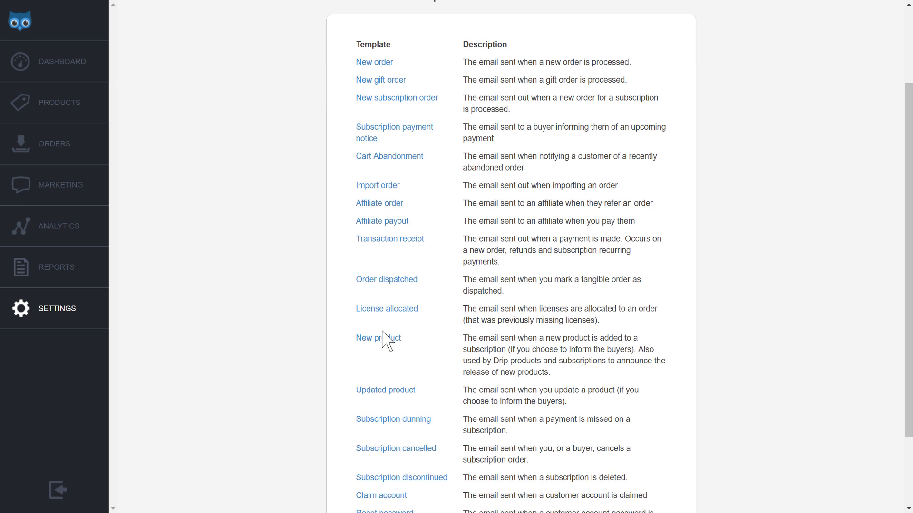
scroll(377, 338, down, 2)
scroll(397, 388, up, 5)
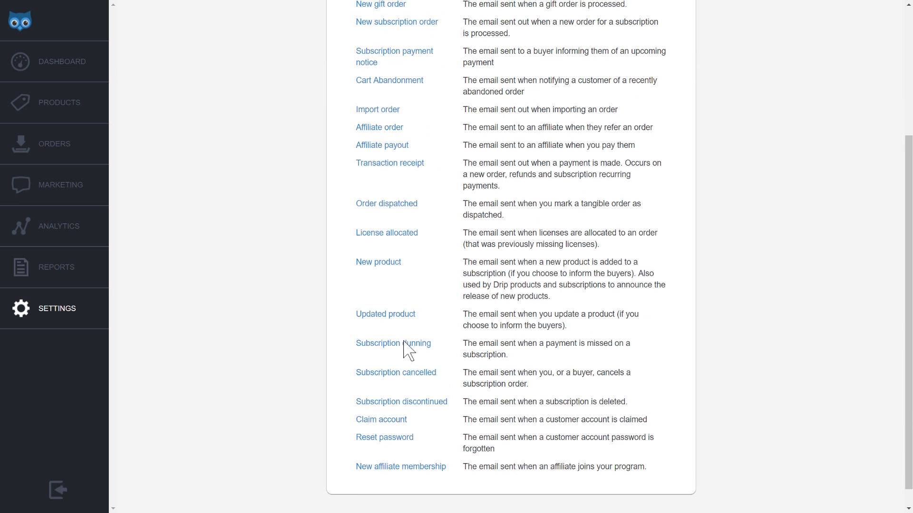